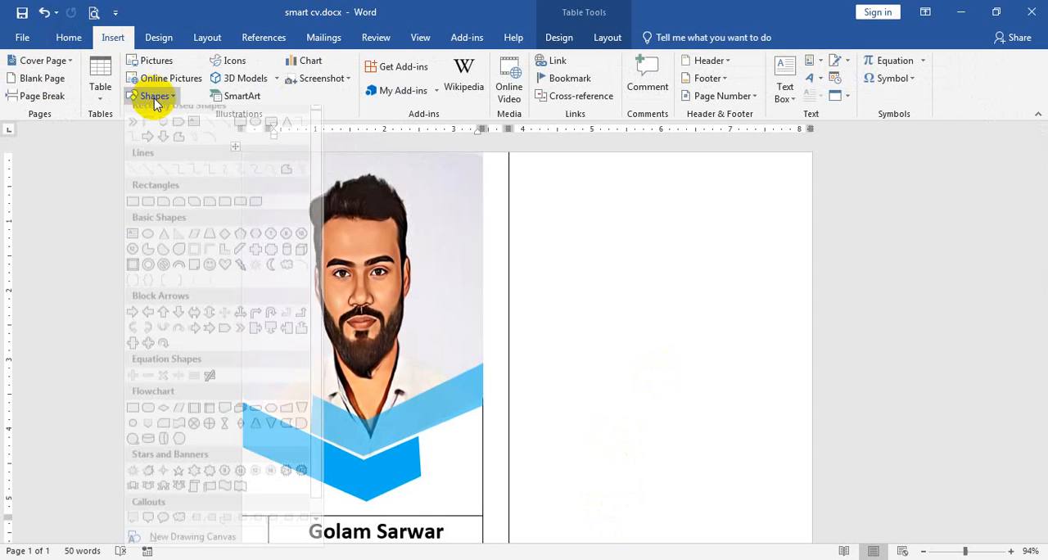
Draw two horizontal table borders across the wide empty column, the upper row about 1.13" high and the heading row below it about 0.44".
click(101, 88)
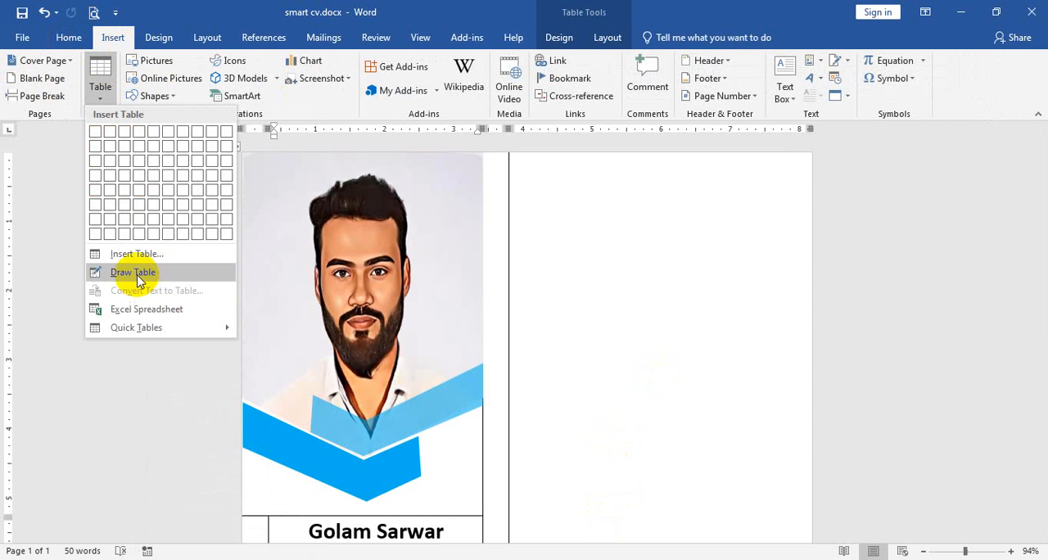
click(144, 271)
drag(513, 229, 676, 230)
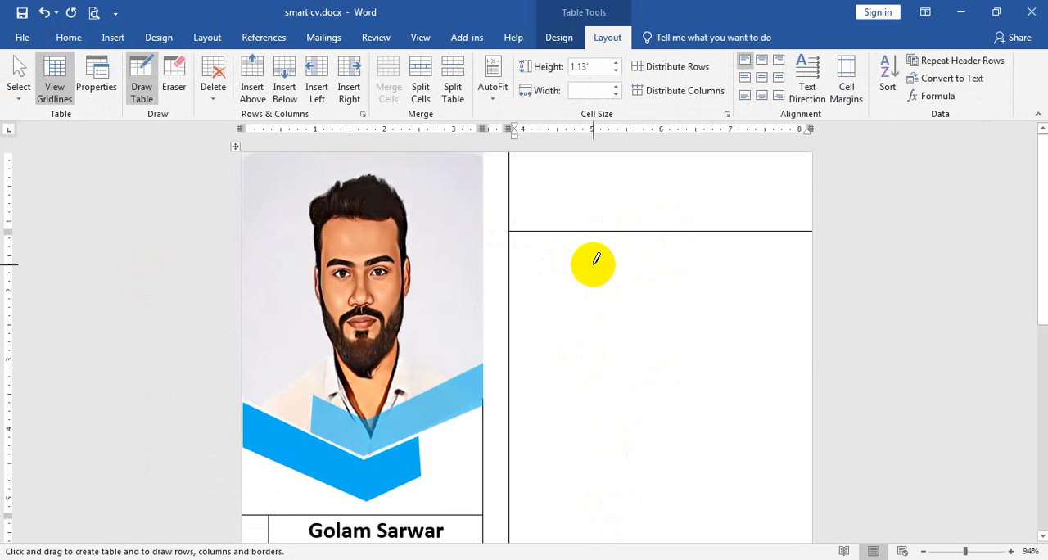
drag(514, 260, 665, 260)
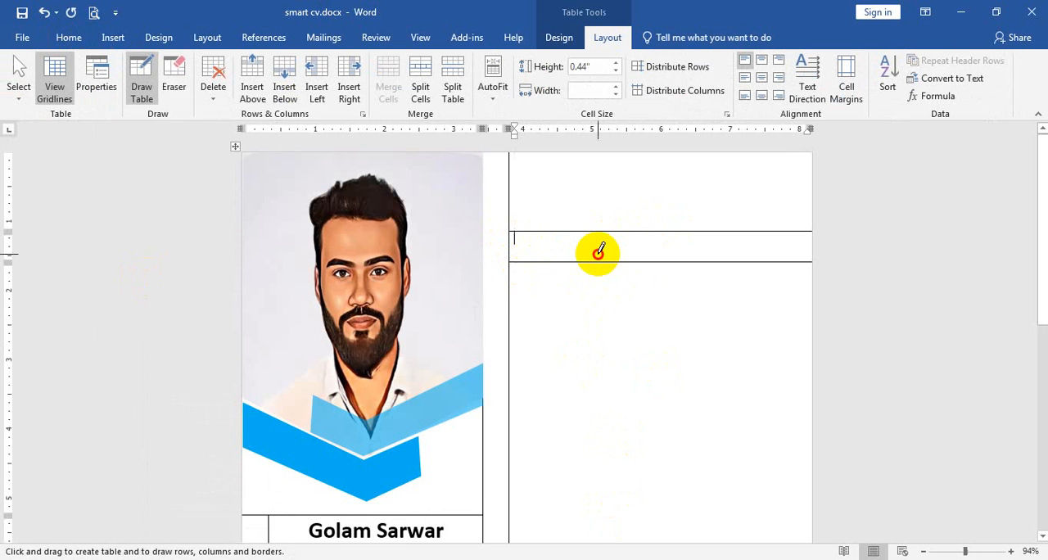
Enter the heading "Work Experience" in the narrow new row and correct its spelling.
text(Work Exp)
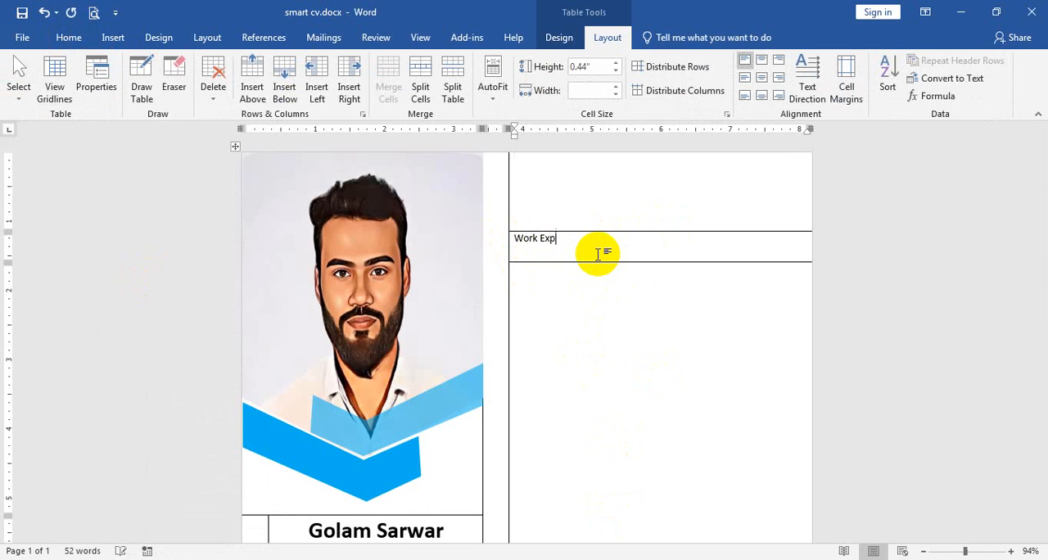
text(ericene)
ctrl+scroll(617, 286, up, 6)
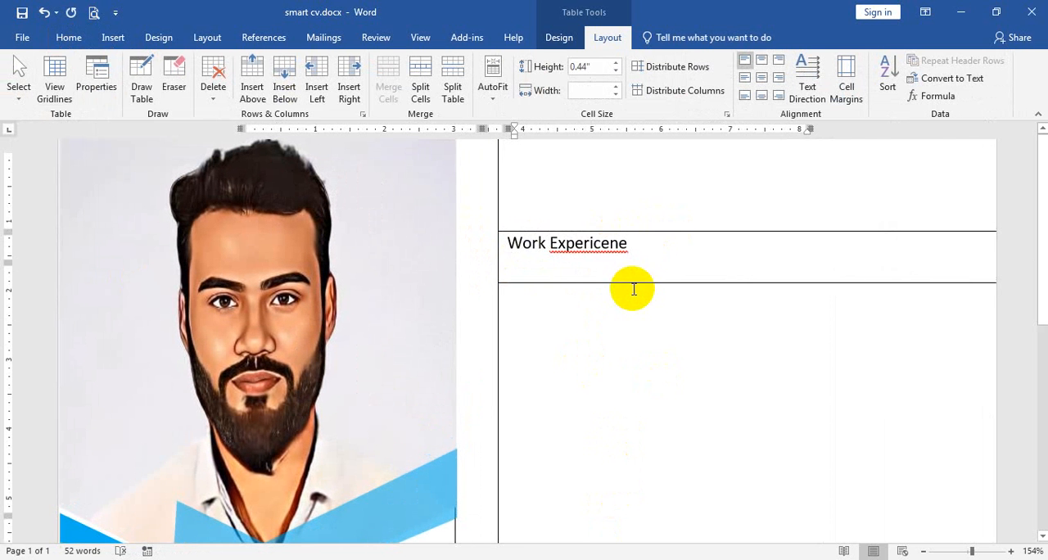
click(602, 248)
key(BackSpace)
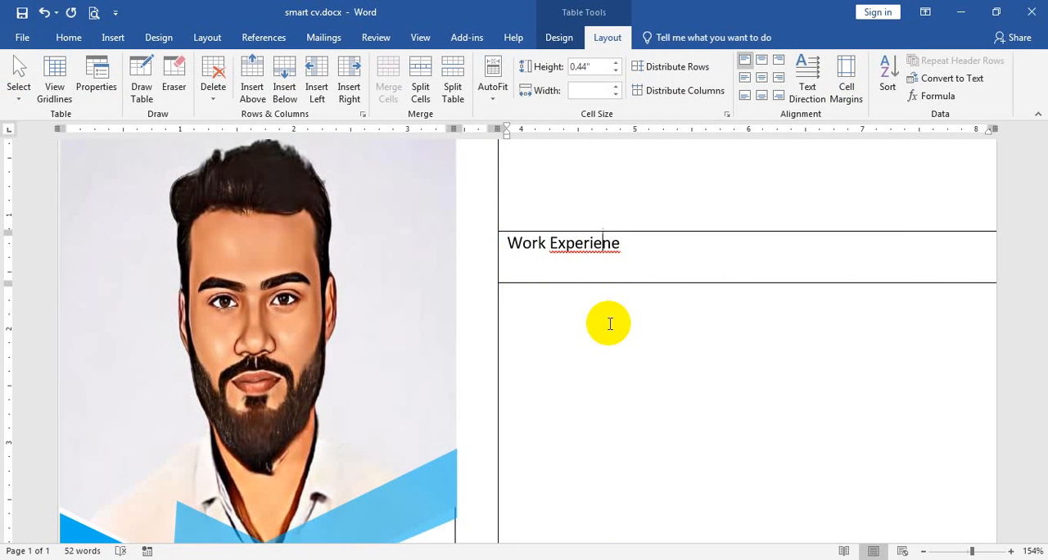
text(c)
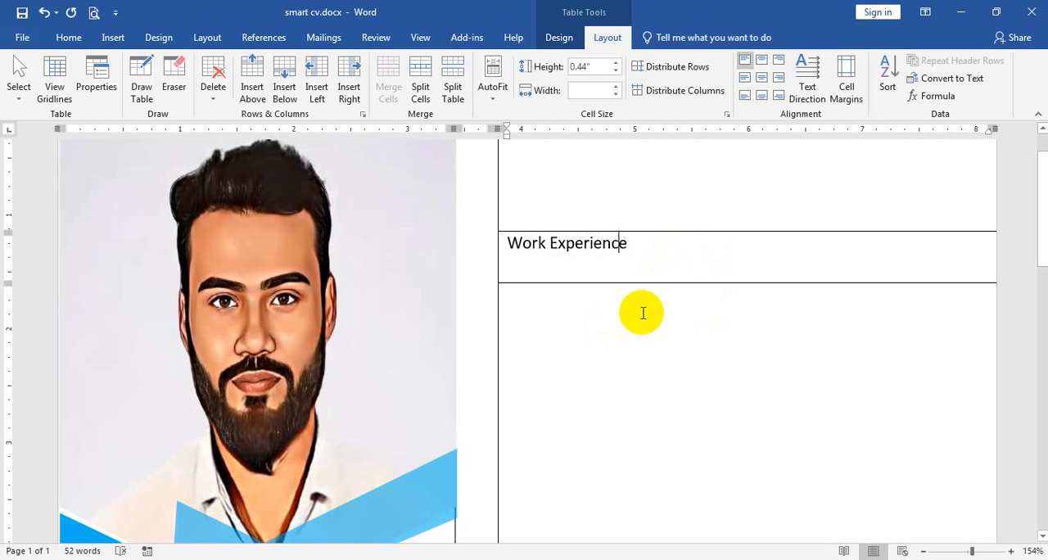
Duplicate the line under the "Contact Me" heading and move the copy into the wide column beside the photo.
click(640, 311)
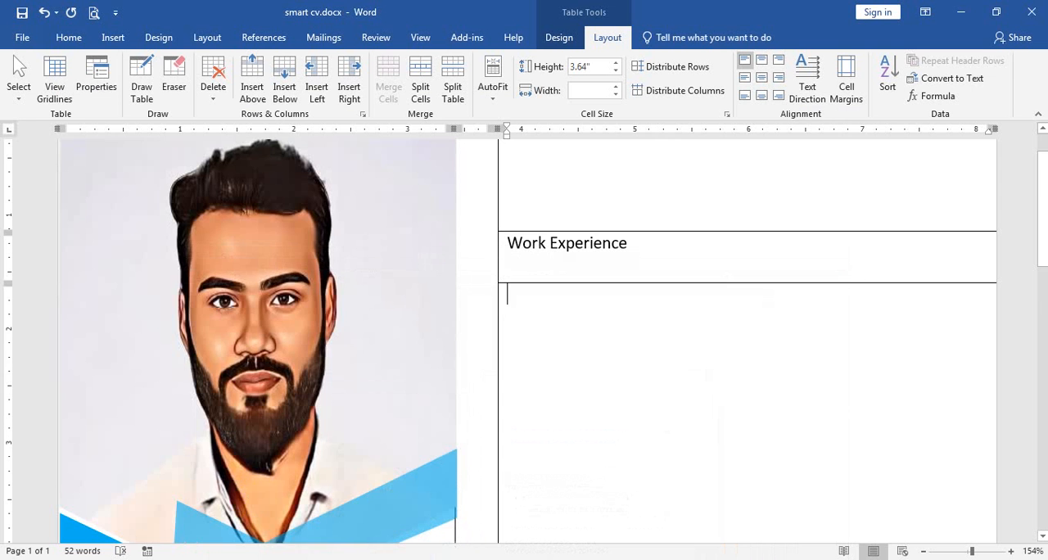
scroll(241, 474, down, 6)
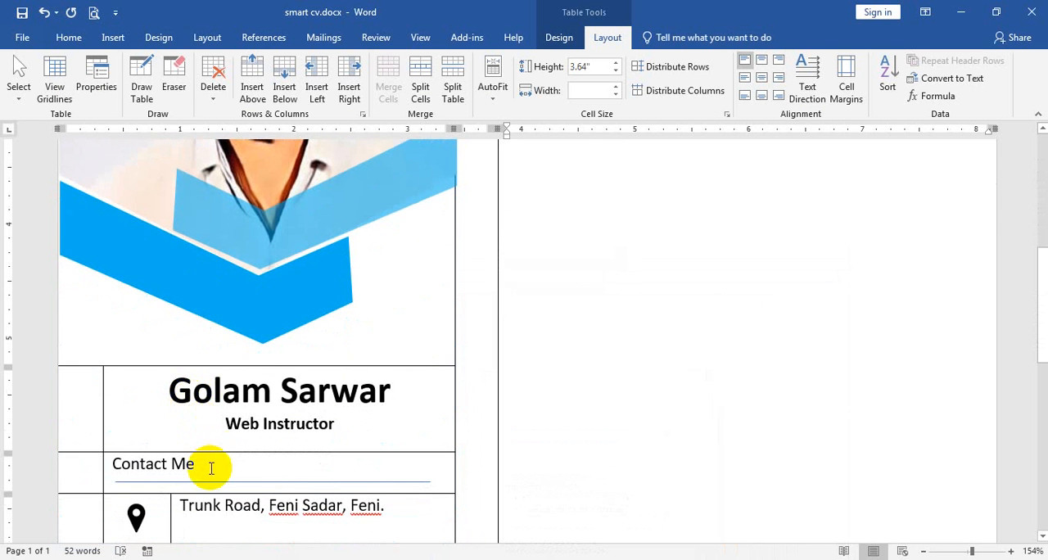
click(206, 482)
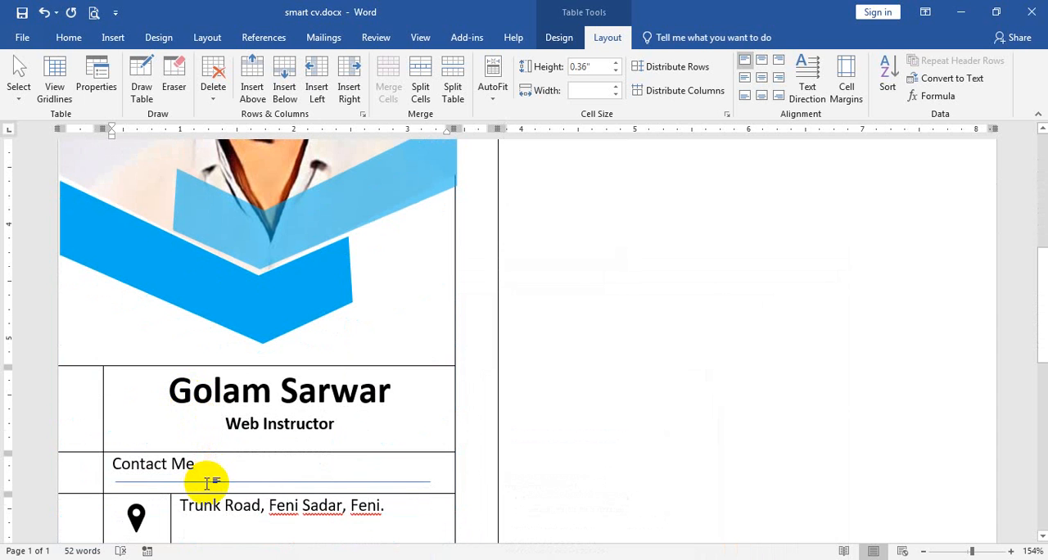
click(416, 481)
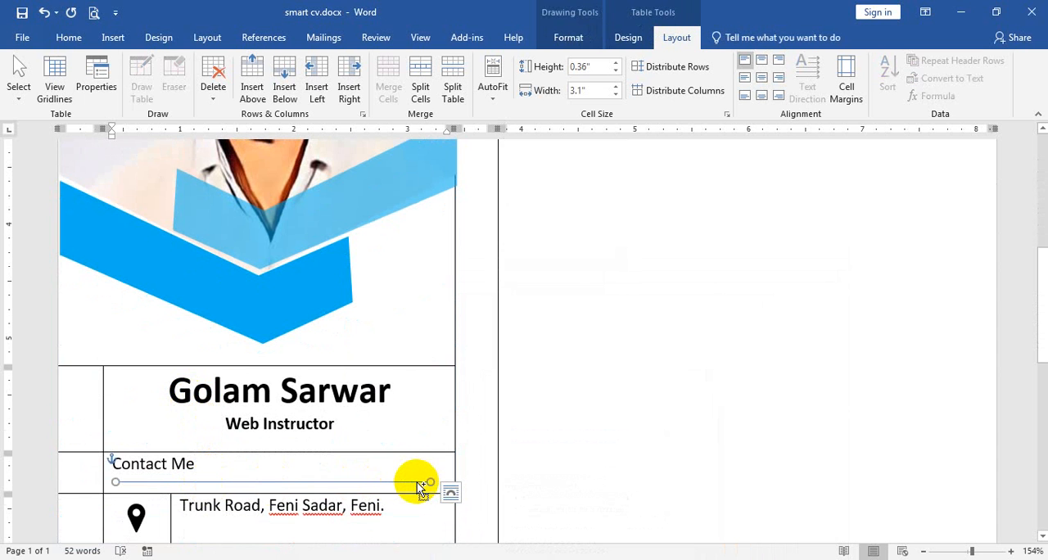
drag(417, 486, 415, 457)
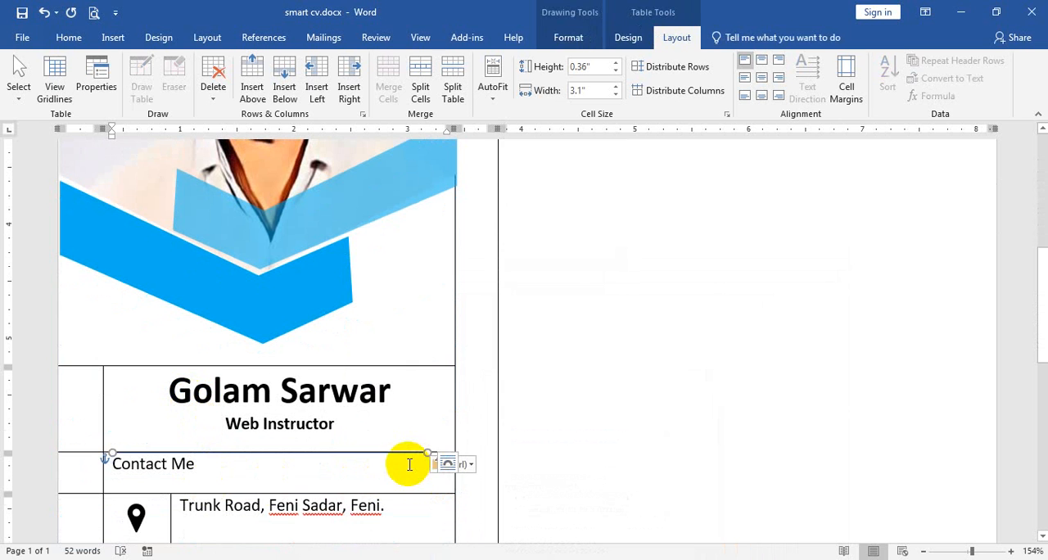
key(ctrl+z)
key(ctrl+d)
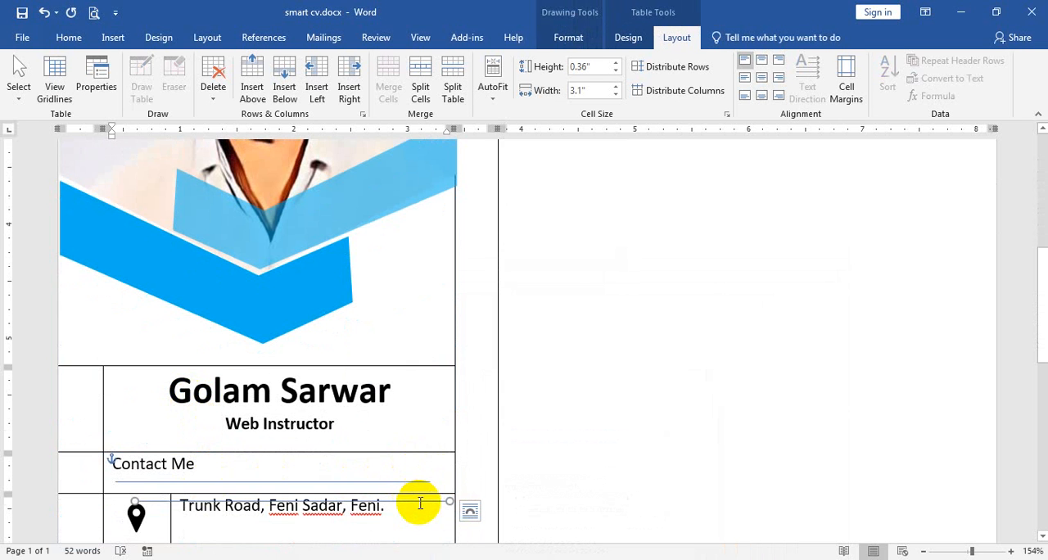
drag(431, 500, 802, 273)
Move the copied line up until it sits just below the "Work Experience" heading text inside its row.
scroll(772, 320, up, 5)
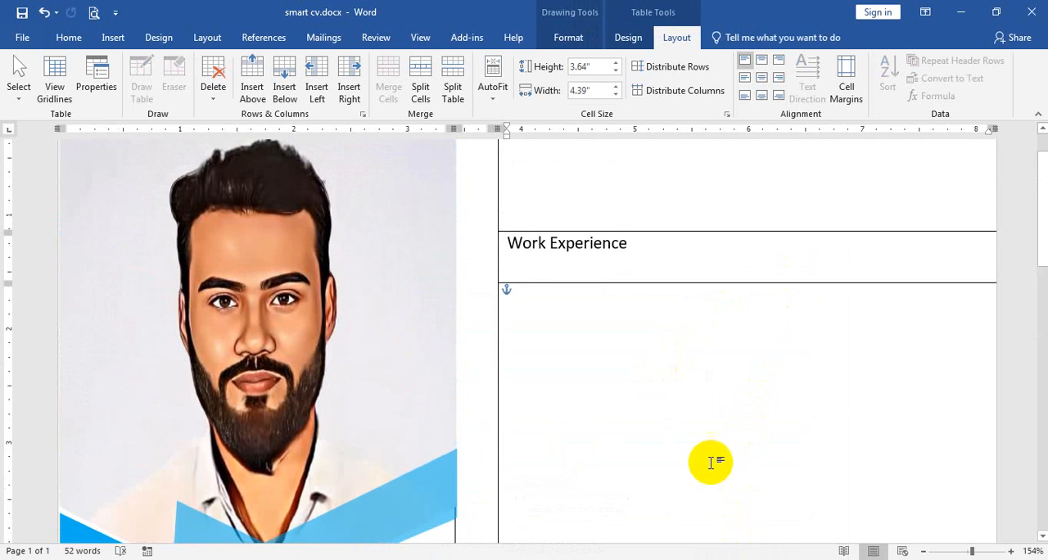
scroll(711, 462, down, 3)
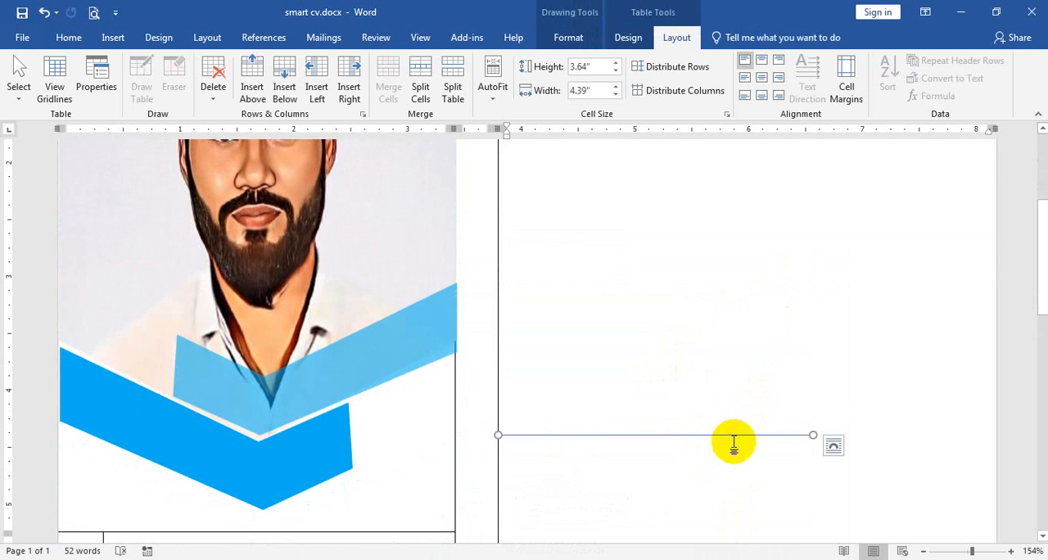
key(Up)
key(Up)
key(Up)
key(Up)
key(Up)
key(Up)
key(Up)
key(Up)
key(Up)
key(Up)
key(Up)
key(Up)
key(Up)
key(Up)
key(Up)
key(Up)
key(Up)
key(Up)
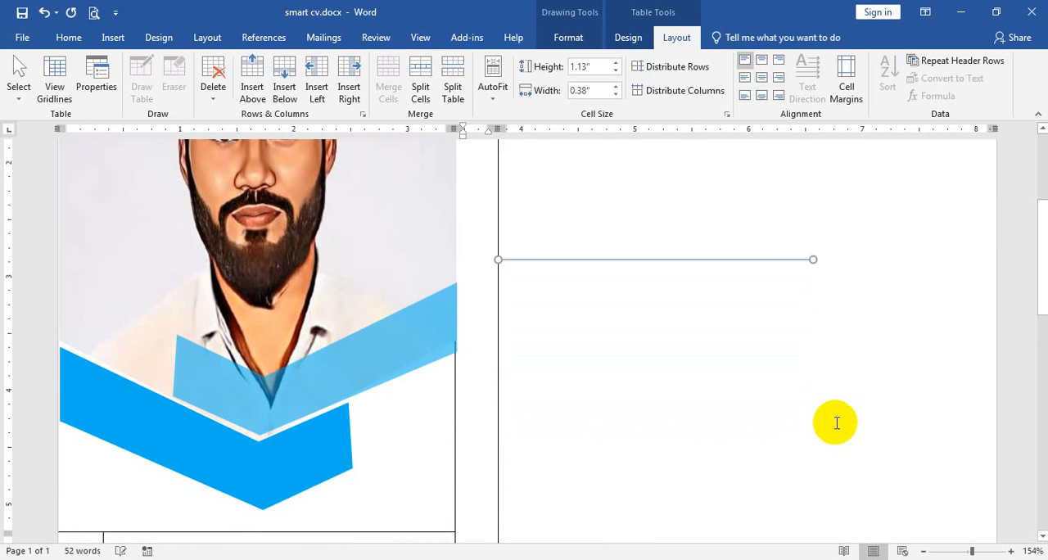
key(Up)
key(Up)
key(Up)
key(Up)
key(Up)
key(Up)
key(Up)
key(Up)
key(Up)
key(Up)
key(Up)
key(Up)
key(Up)
key(Up)
key(Up)
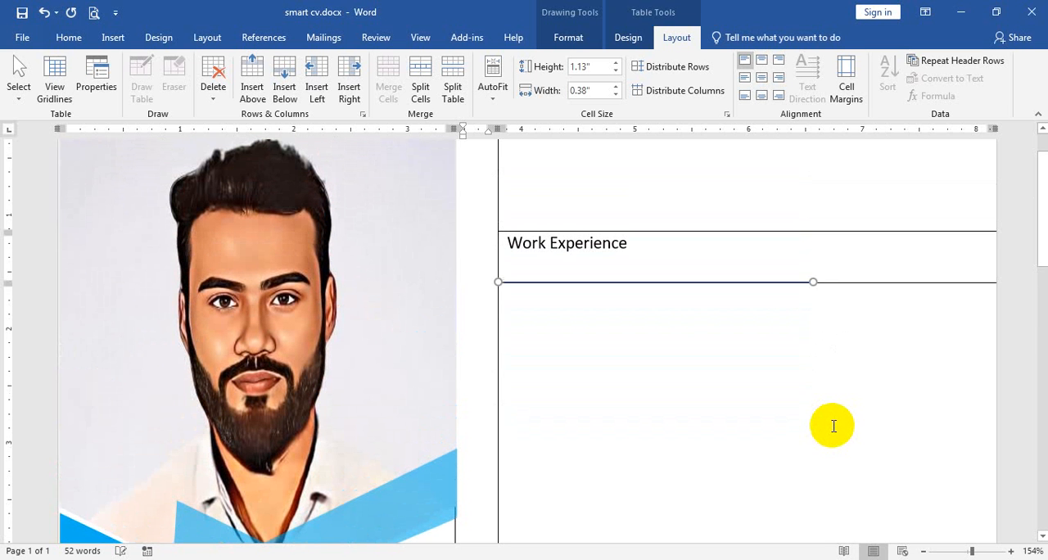
key(Up)
key(Up)
key(Up)
key(Up)
key(Up)
key(Up)
key(Up)
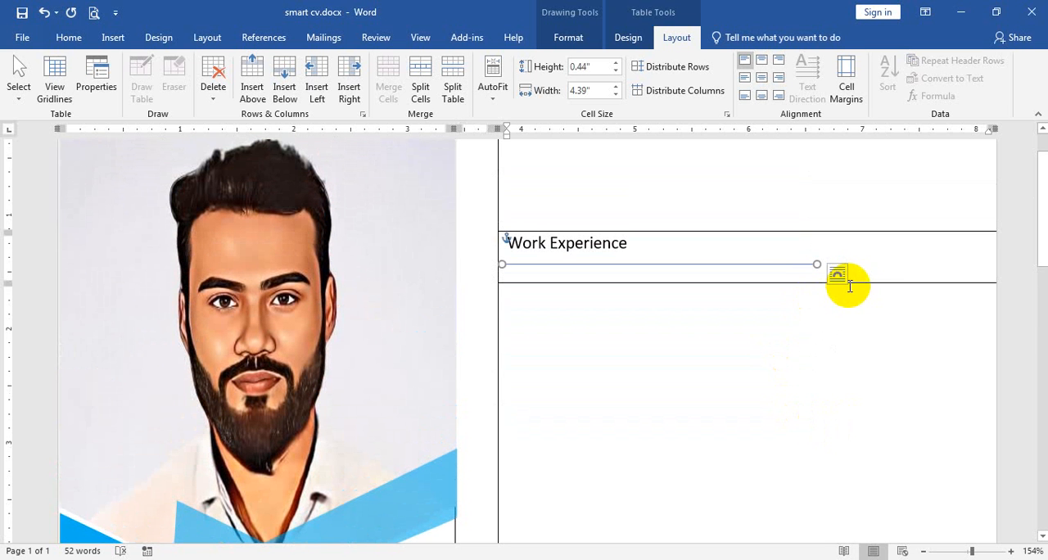
click(698, 345)
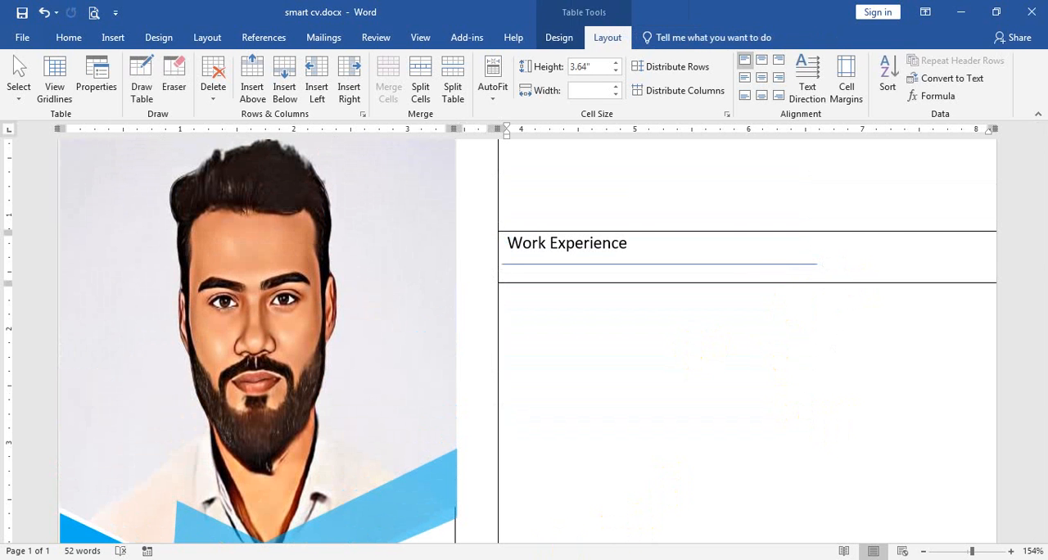
Check the job entry layout in the reference CV image and enter the year "2022" in the cell below "Work Experience".
click(550, 559)
scroll(541, 523, down, 5)
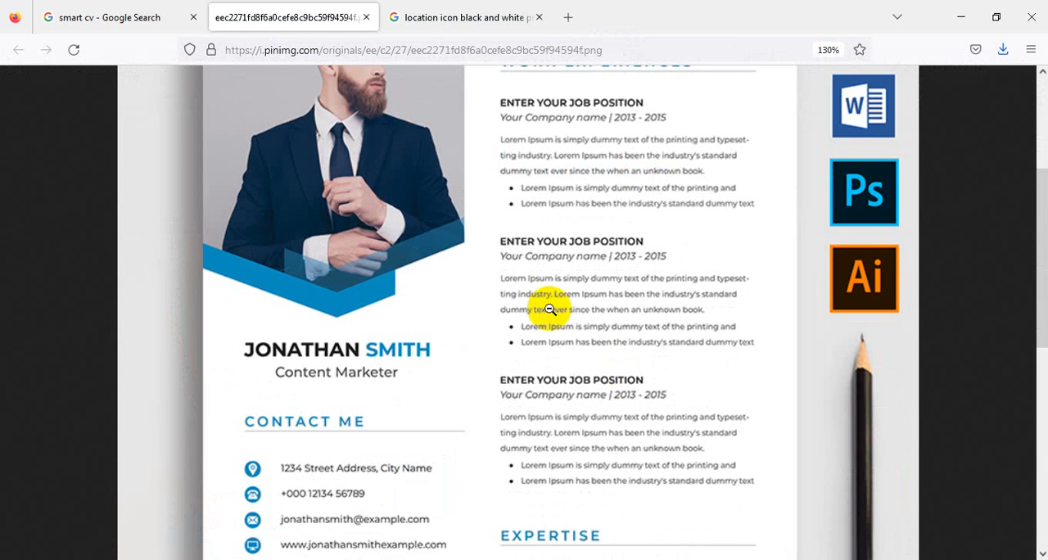
mouse_move(506, 559)
click(599, 504)
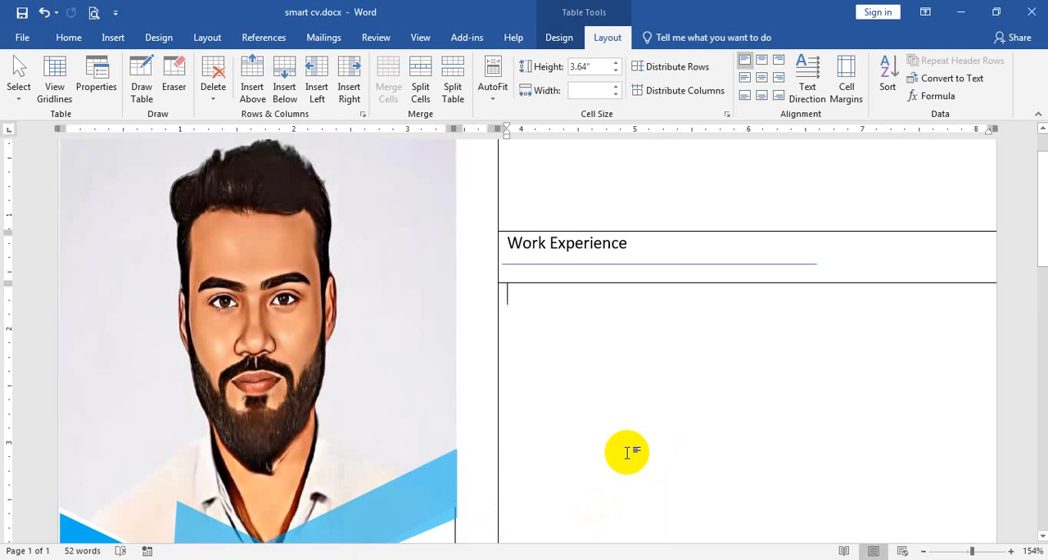
text(017)
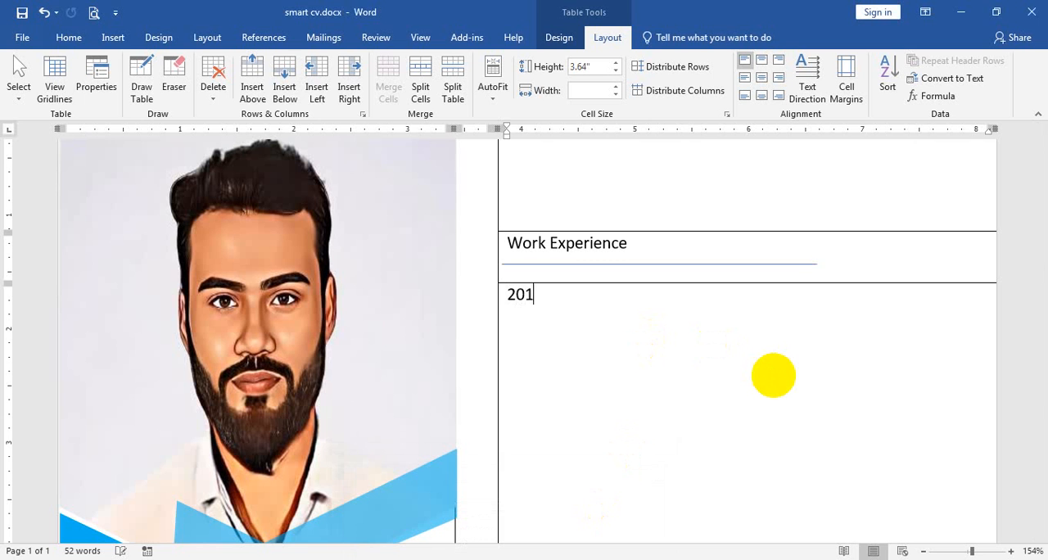
key(BackSpace)
key(BackSpace)
key(BackSpace)
text(1022)
key(BackSpace)
key(BackSpace)
key(BackSpace)
key(BackSpace)
text(2022 - Zilla Computer In)
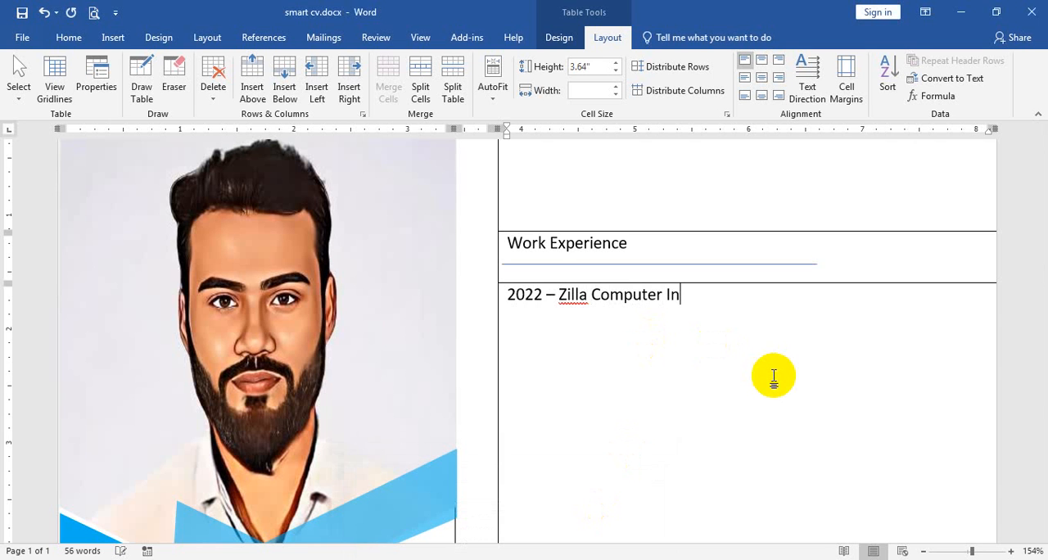
text(sc)
text(uctor)
Add "– Zilla Computer Instuctor" after the year and start a new line.
key(Return)
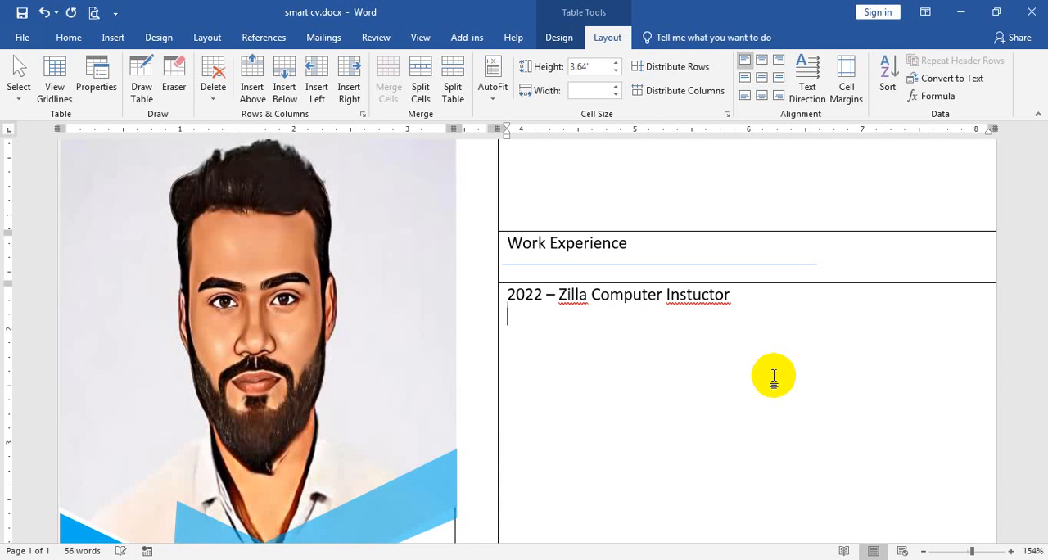
Indent the empty line below the job title by one level.
key(Tab)
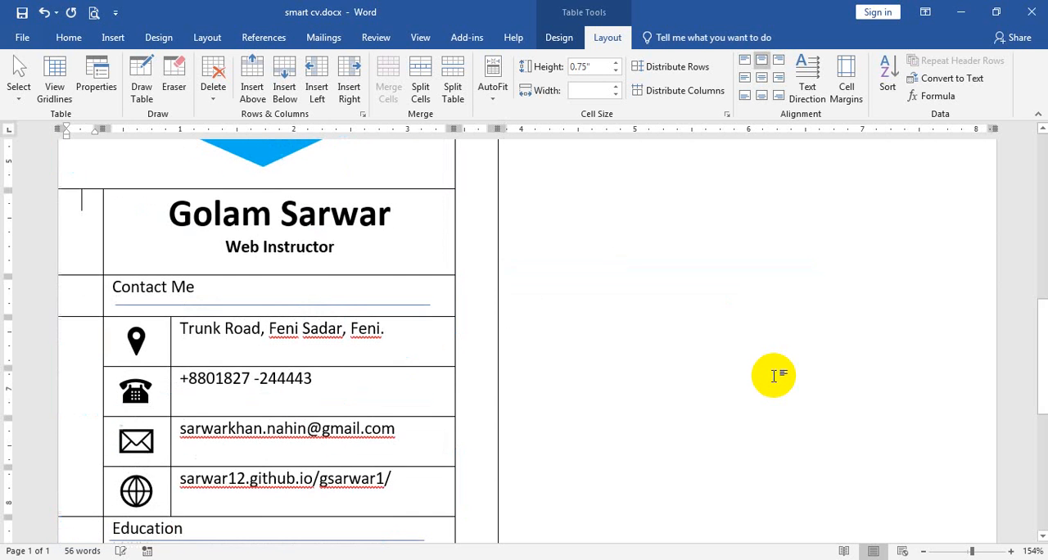
scroll(773, 376, up, 8)
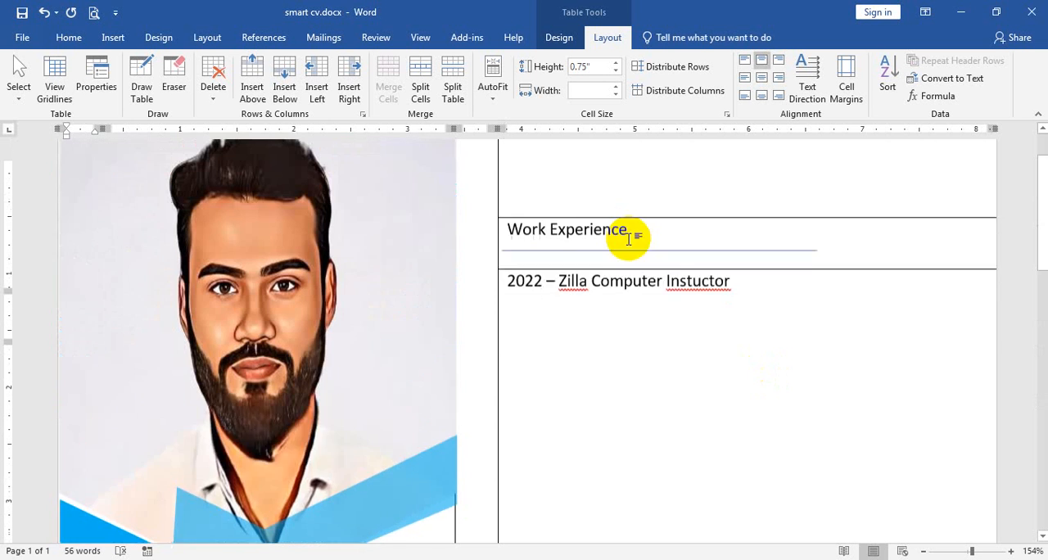
click(610, 401)
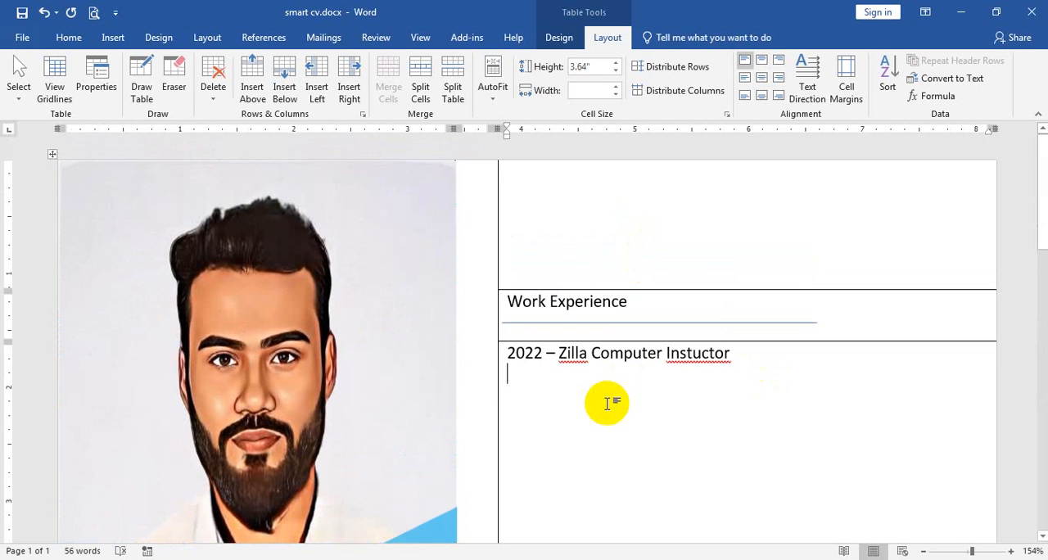
click(69, 38)
click(442, 67)
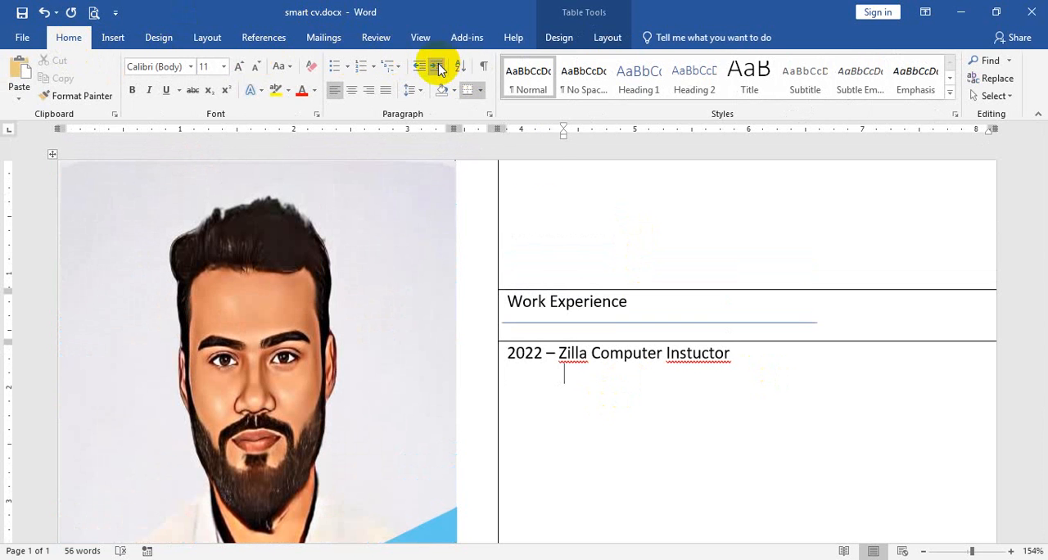
Enter "Bangladesh Ansar & VDP" on the indented line and add a space before "Zilla" in the job title.
text(Bang)
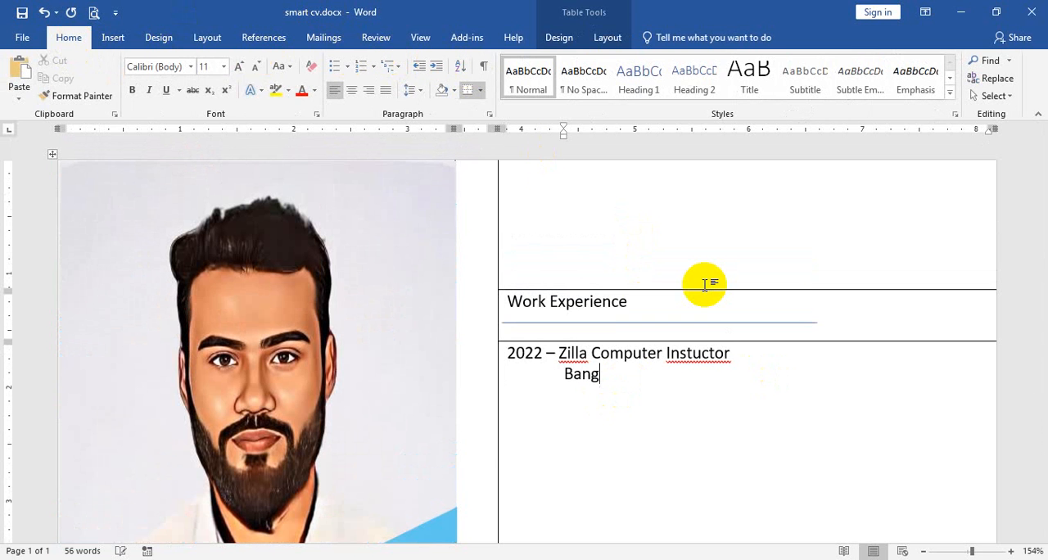
text(a)
click(557, 353)
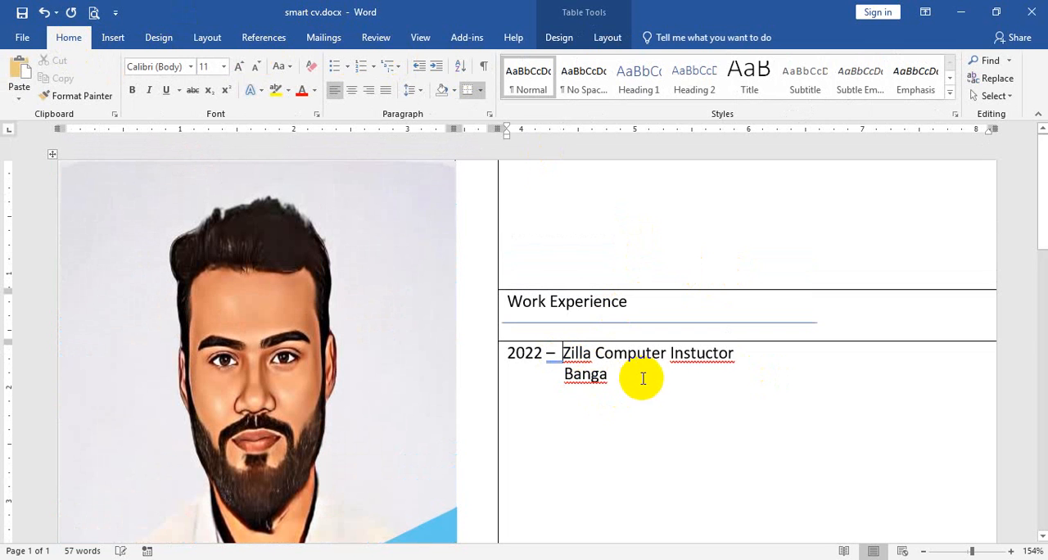
click(645, 373)
text(l)
key(BackSpace)
key(BackSpace)
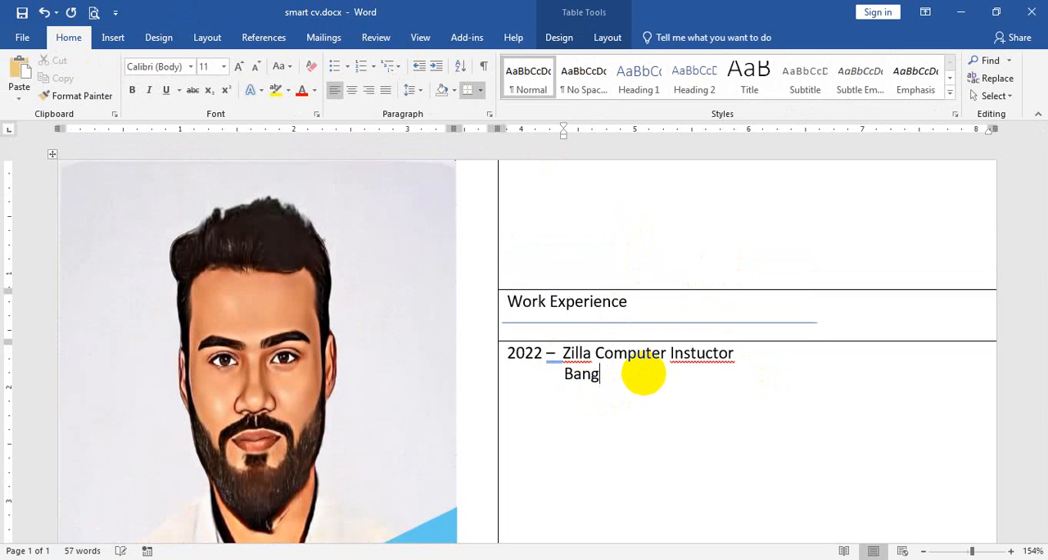
text(ladesh An)
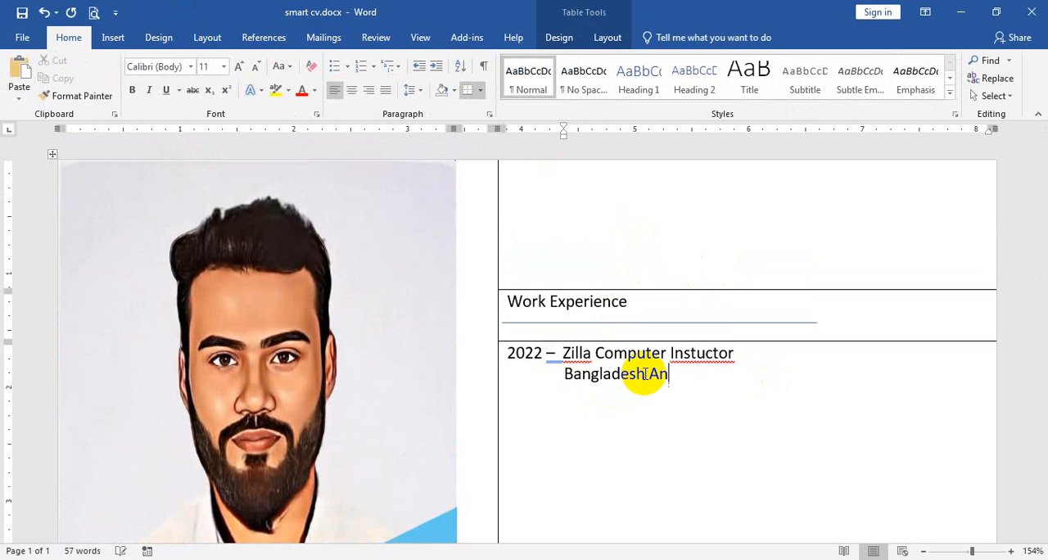
text(sar & VDP)
key(Return)
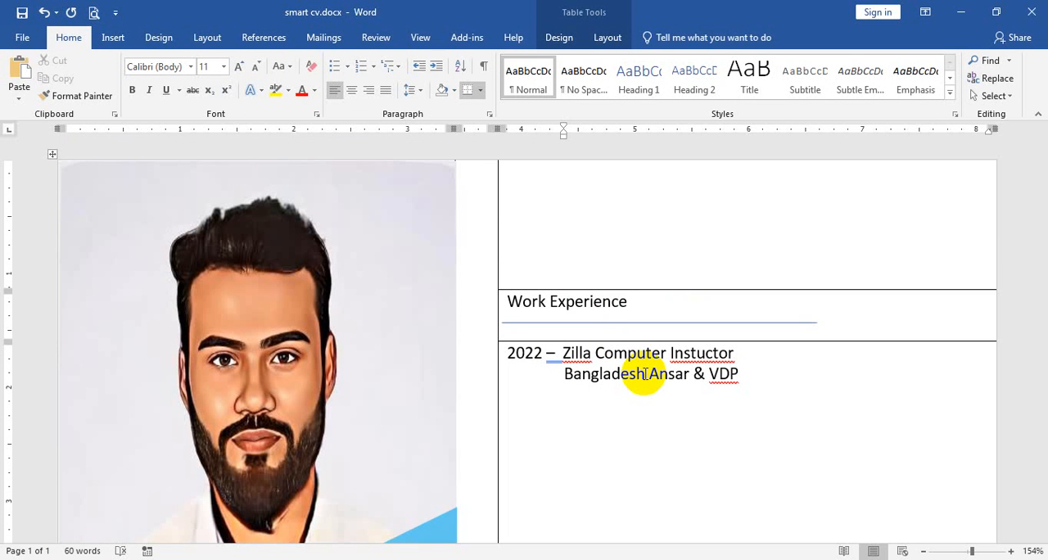
Enter the employer's address on the indented line below "Bangladesh Ansar & VDP", ending it with a period.
text(Feni Ss=DAE)
key(BackSpace)
key(BackSpace)
key(BackSpace)
key(BackSpace)
key(BackSpace)
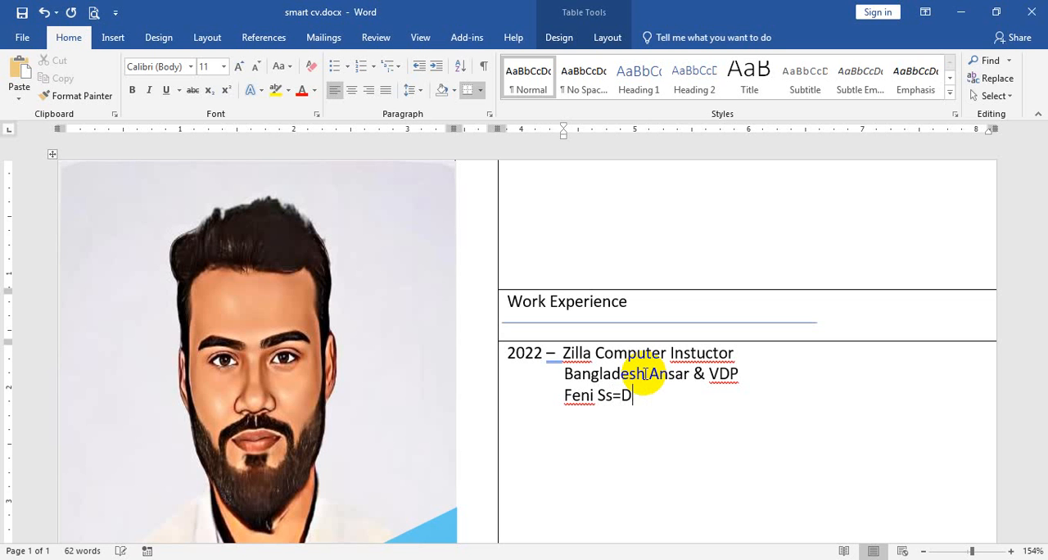
text(ADAR, FE)
key(BackSpace)
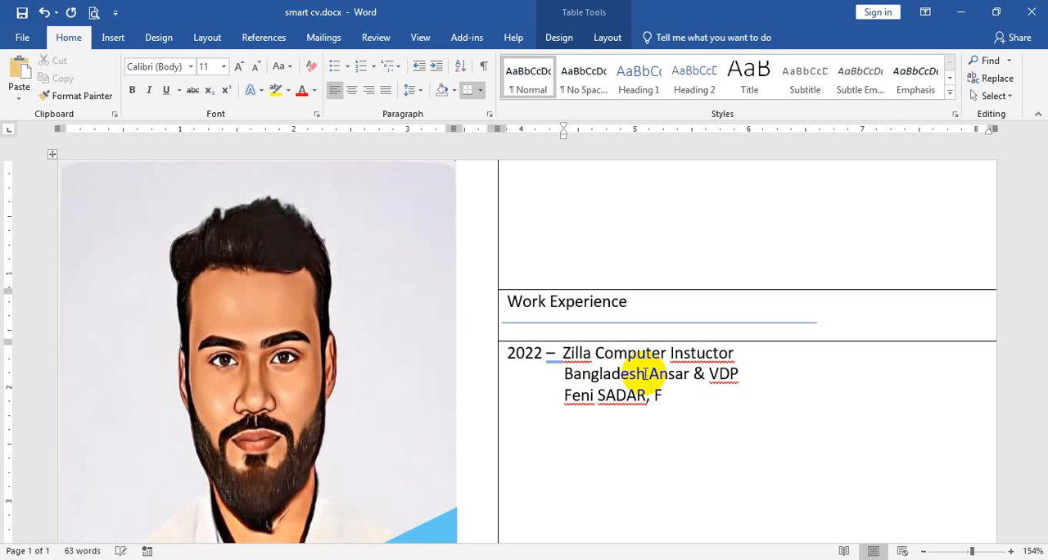
text(eni.)
Start a second job entry on a new unindented line with "2019 -" followed by "Multisoft Institute of technology".
key(Return)
key(BackSpace)
text(20)
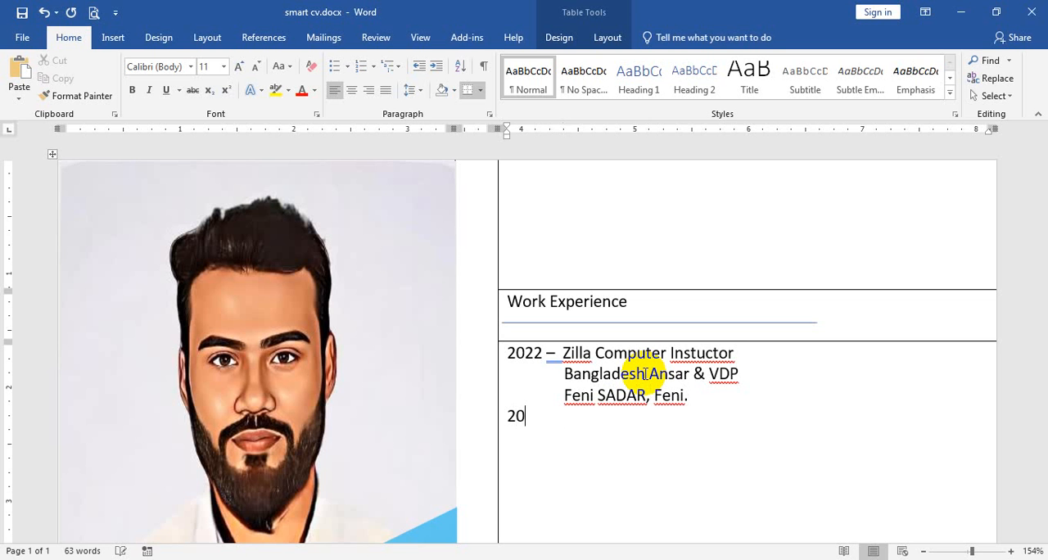
text(19 -	Multisoft Instu)
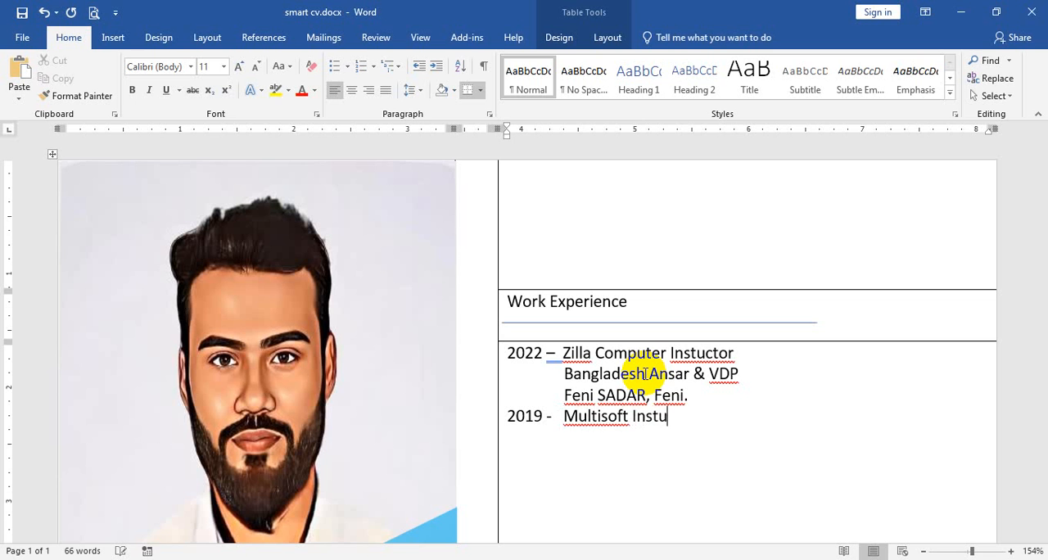
key(BackSpace)
text(itute of tec)
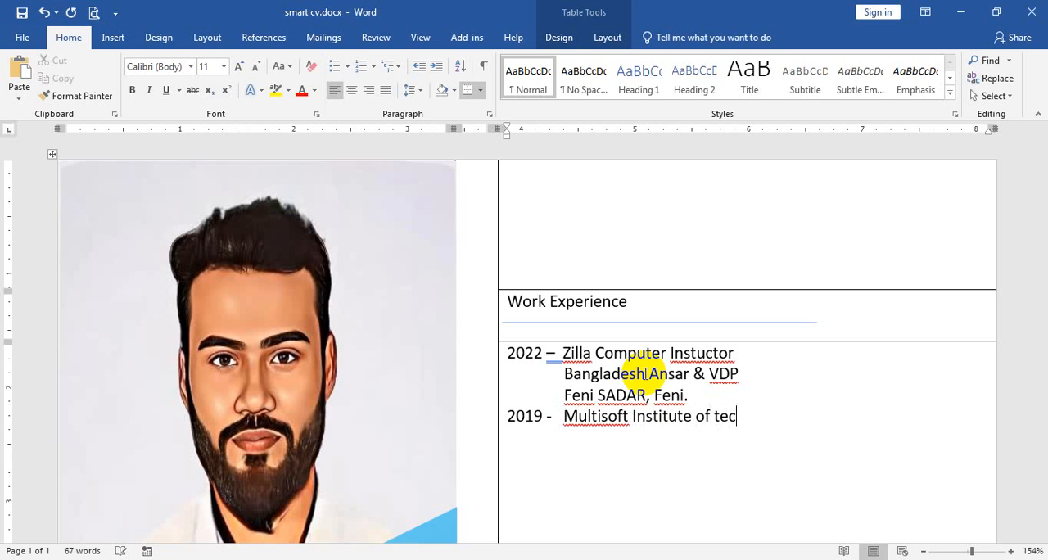
text(hnology)
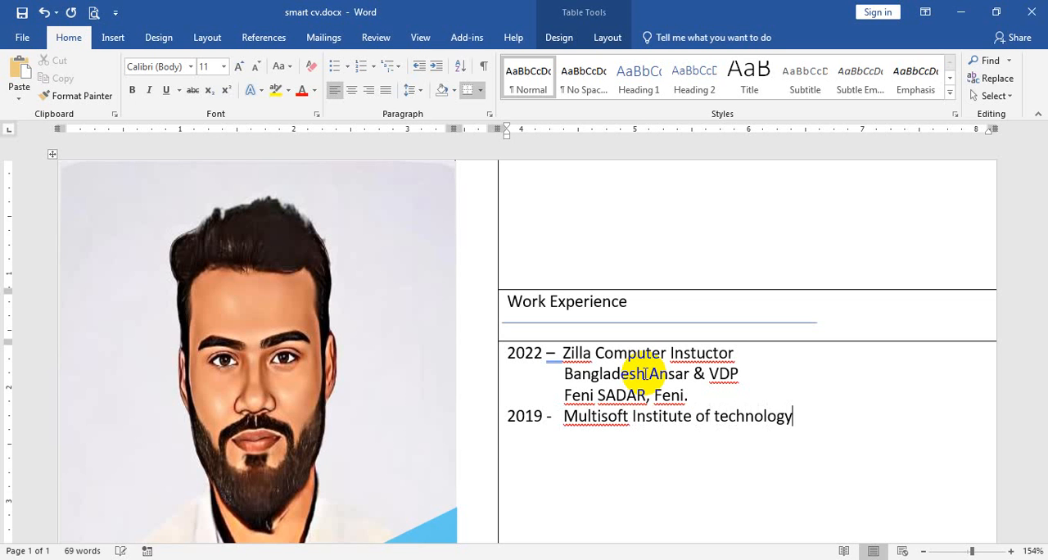
Add an indented line reading "Web Instructor" below "Multisoft Institute of technology".
key(Return)
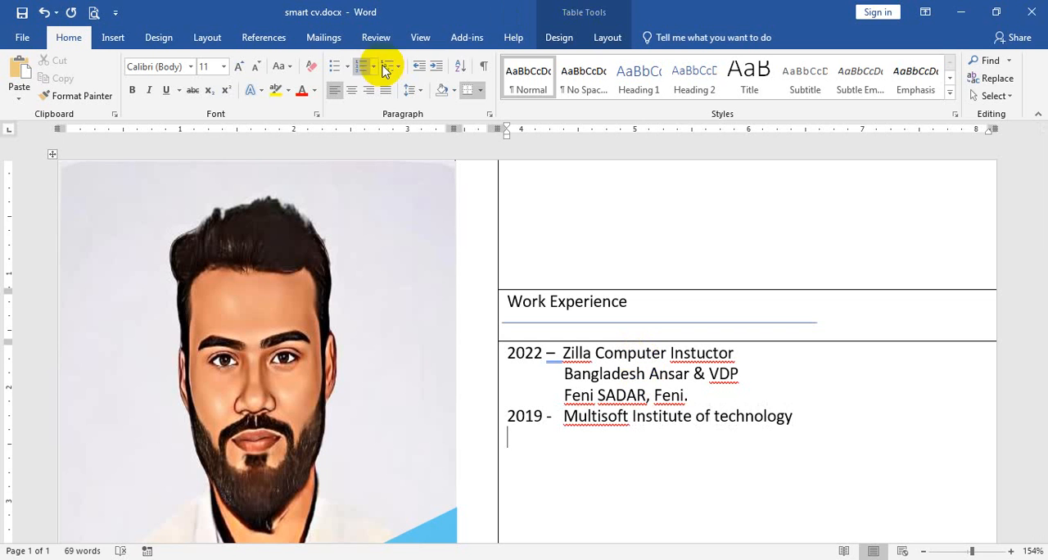
click(432, 70)
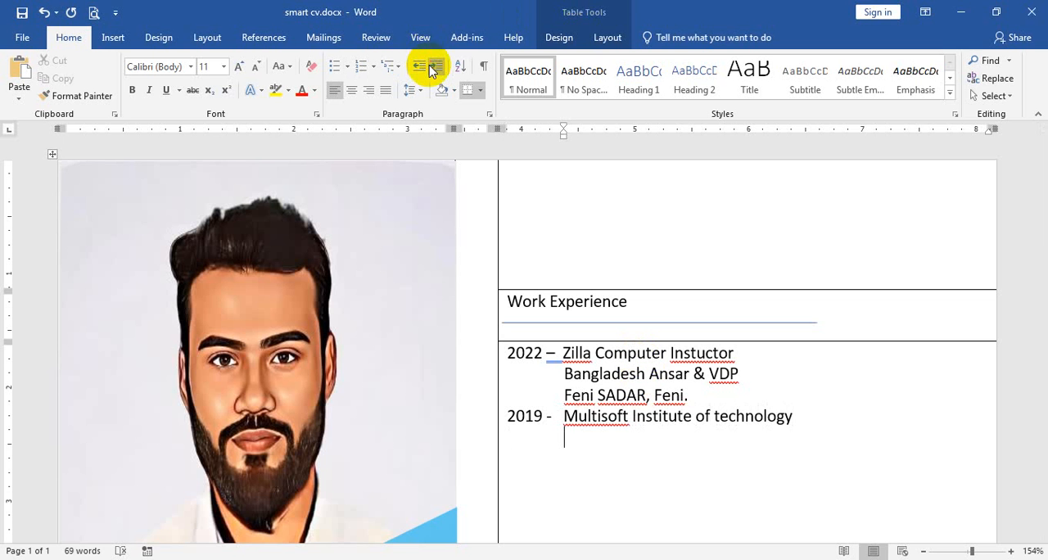
text(Web Instr)
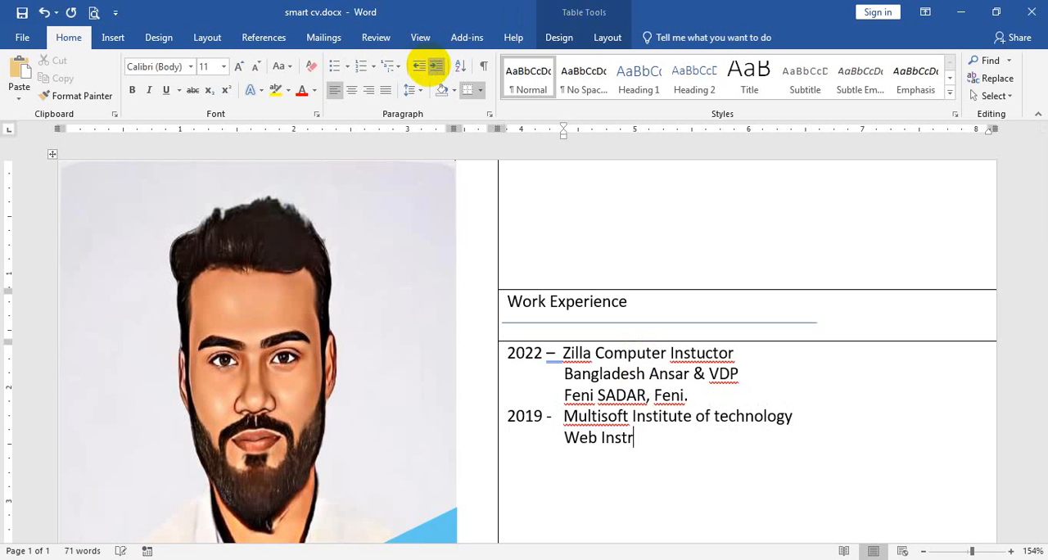
text(uctor)
Move "Web Instructor" up beside "2019 -" and put "Multisoft Institute of technology" on an indented line below it.
drag(680, 439, 566, 436)
key(ctrl+c)
key(BackSpace)
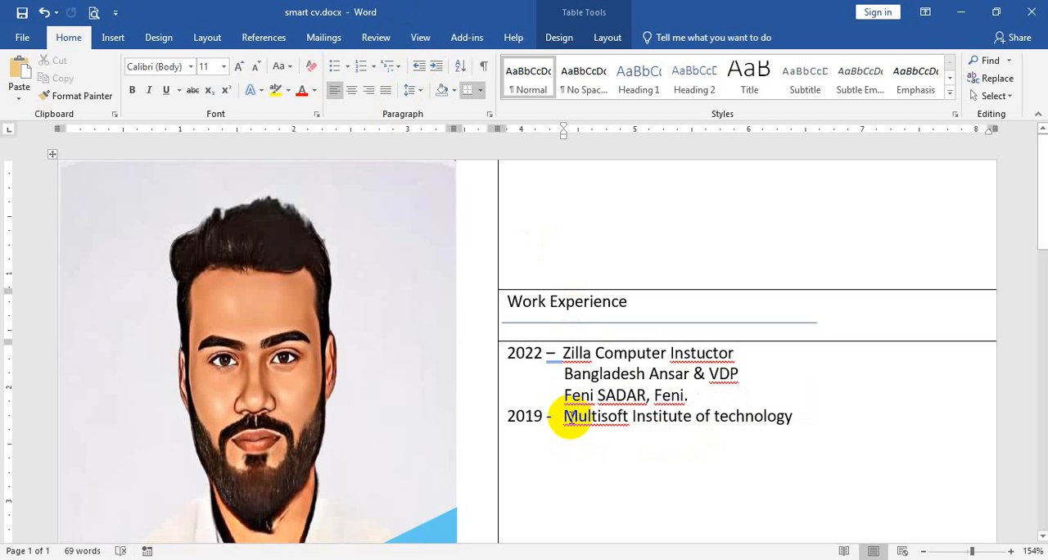
click(567, 416)
key(Return)
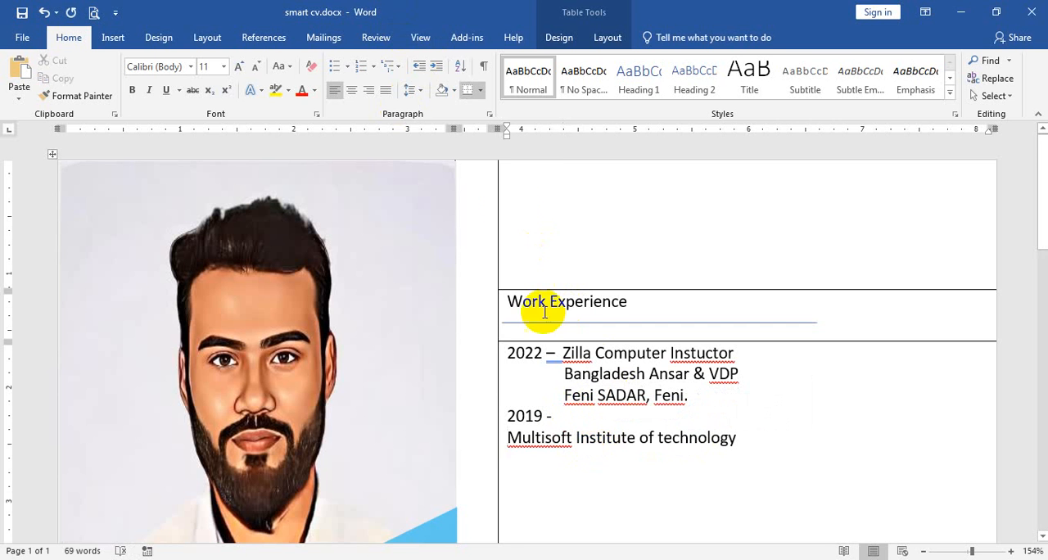
click(435, 66)
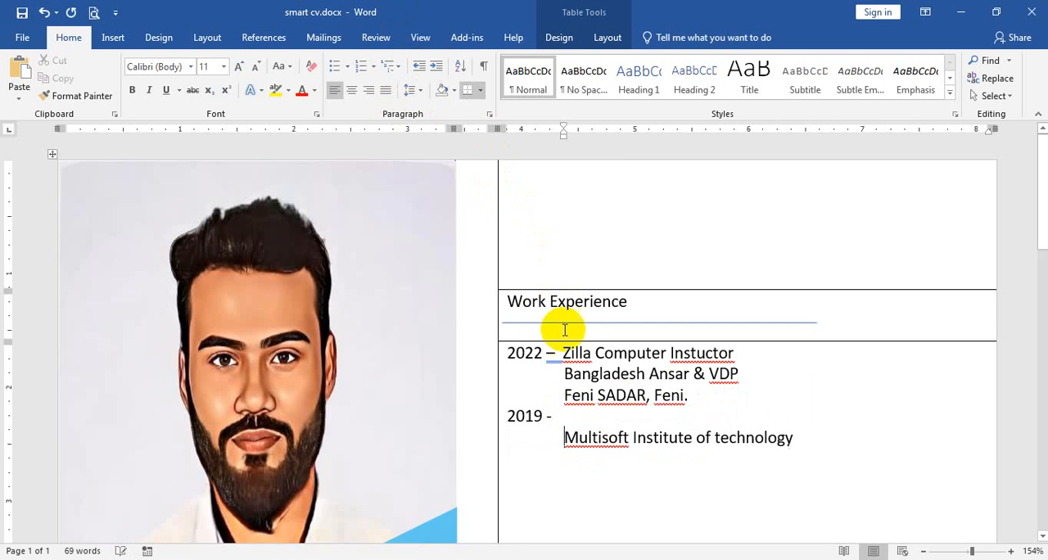
click(581, 417)
key(ctrl+v)
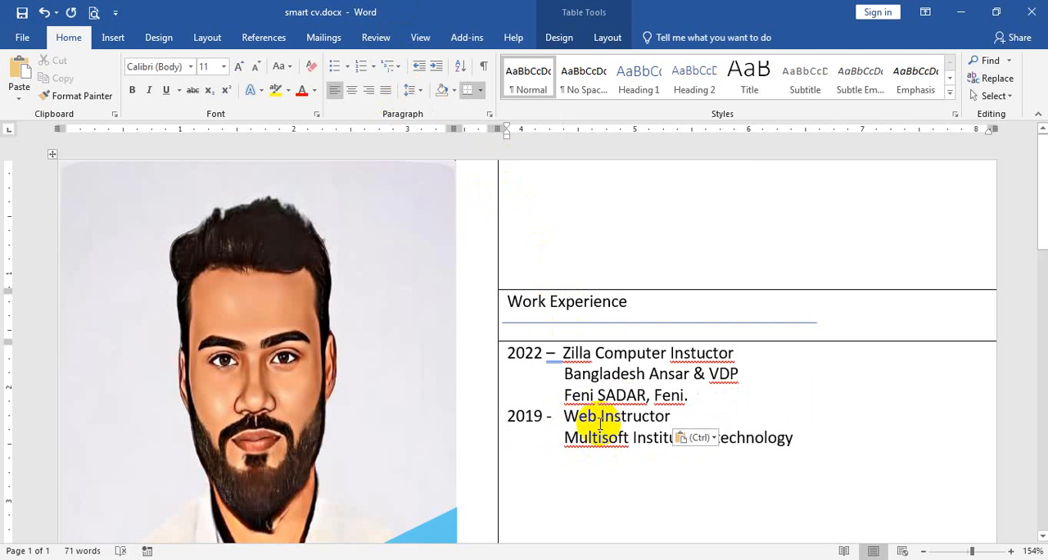
Add a comma after "Multisoft Institute of technology" and start a new line below it.
click(809, 440)
text(,)
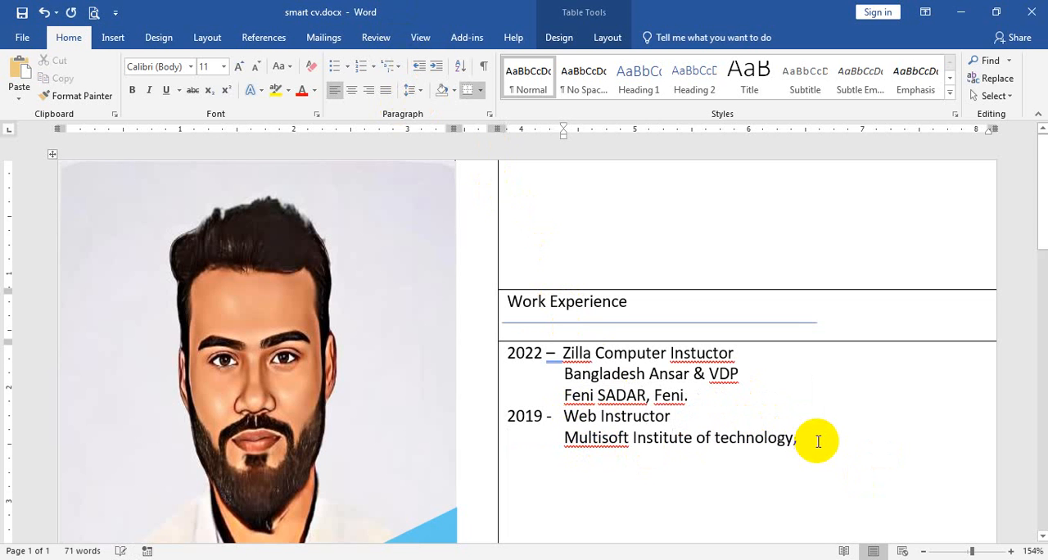
key(Return)
Enter the institute's full address on the new line of the 2019 entry, ending it with a period.
text(Fe)
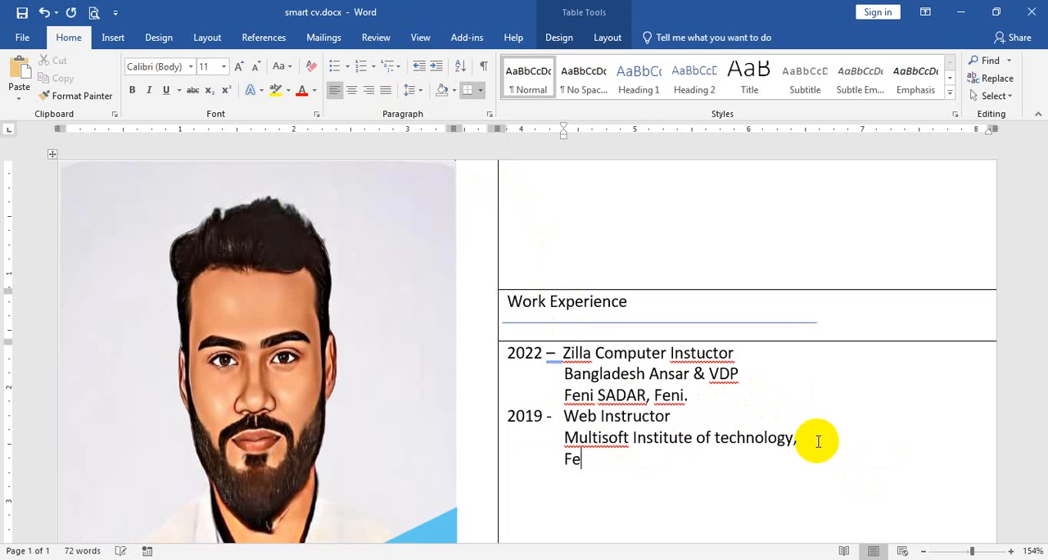
text(ni Surat Ma)
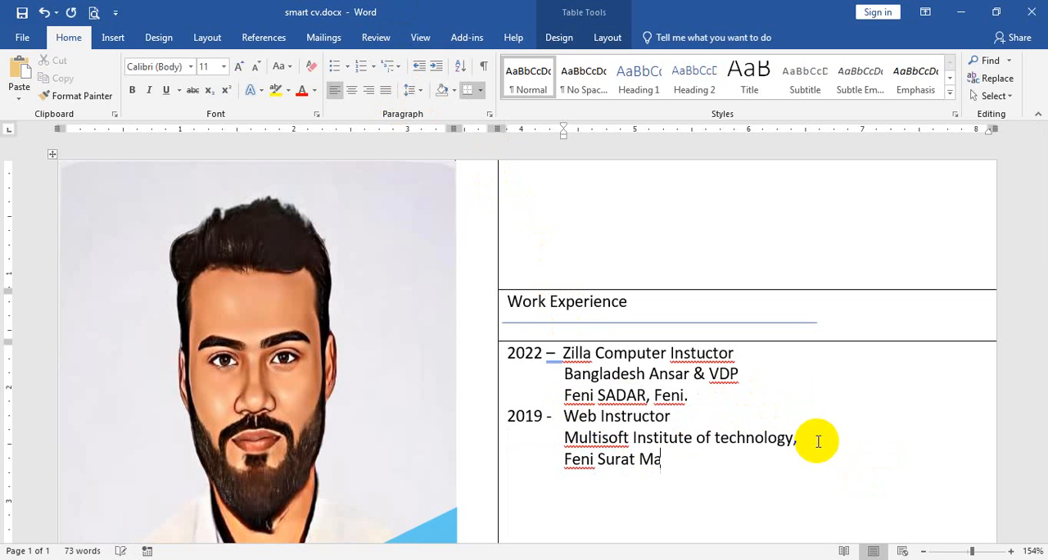
text(hal Market)
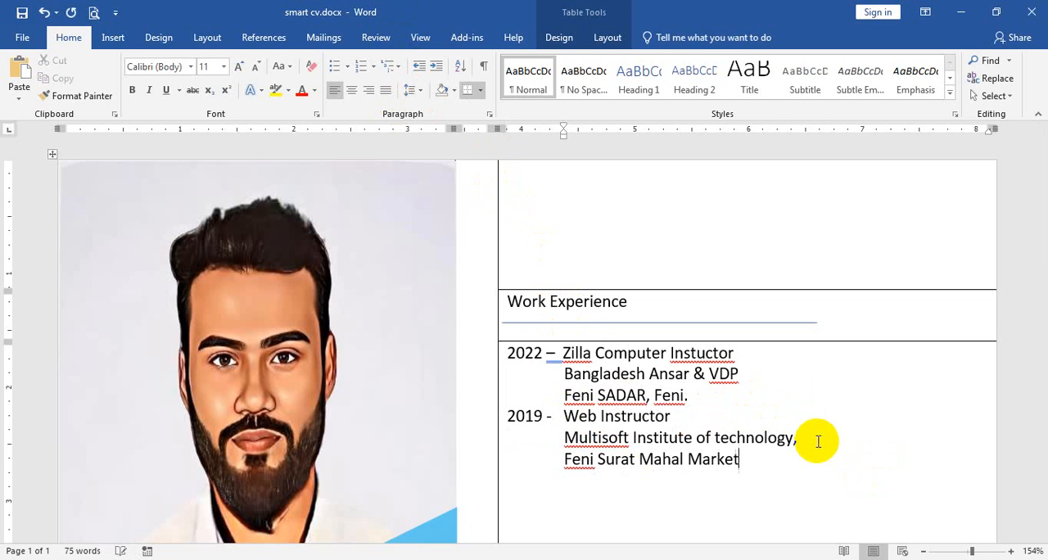
text(, Trucnk)
key(BackSpace)
key(BackSpace)
key(BackSpace)
text(nk road)
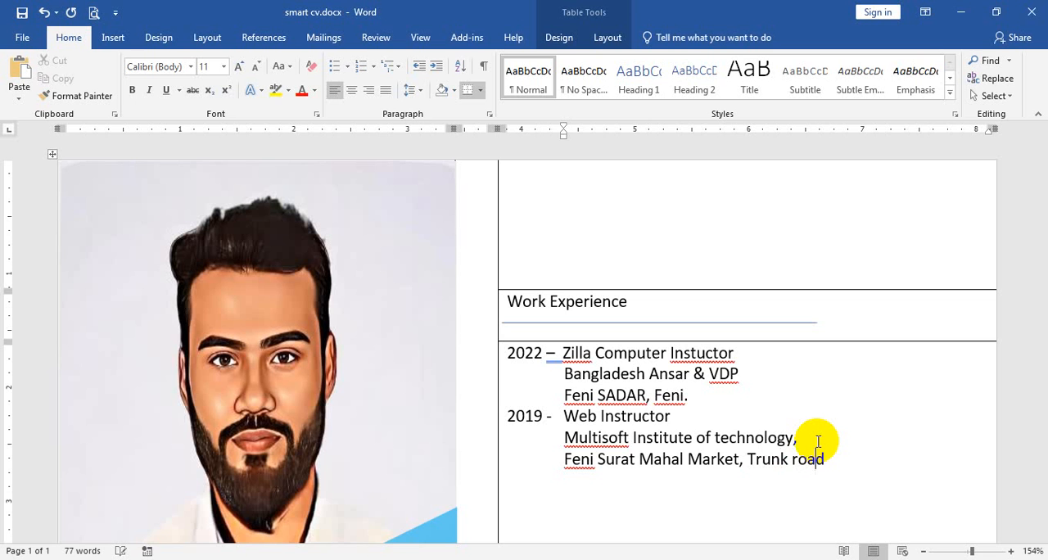
text(, De)
key(BackSpace)
key(BackSpace)
text(Feni)
text(/)
key(BackSpace)
text(.)
Start a third job entry on a new unindented line with "2017 –" followed by "Genius It".
key(Return)
key(BackSpace)
text(2017)
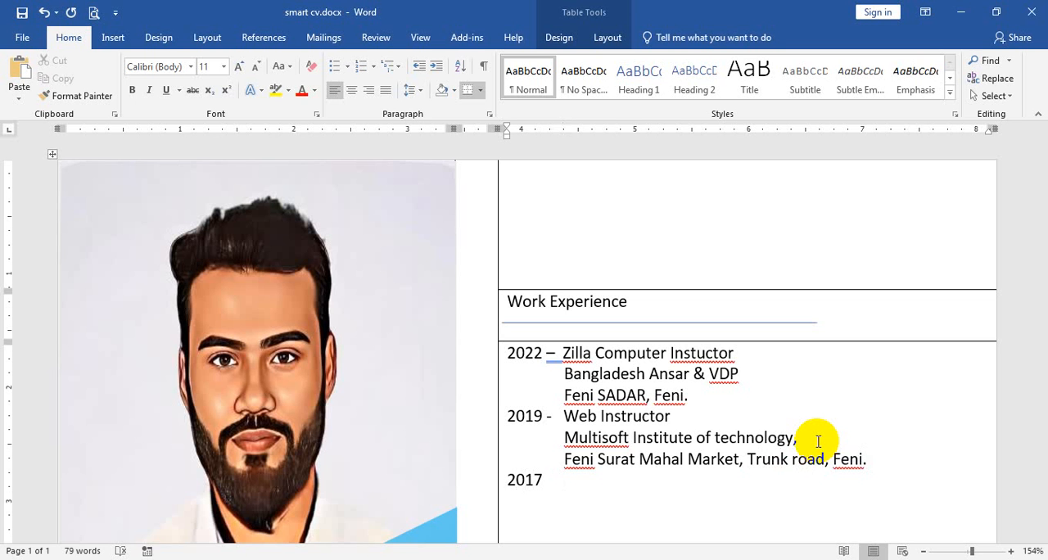
text( - Ger)
text(ius)
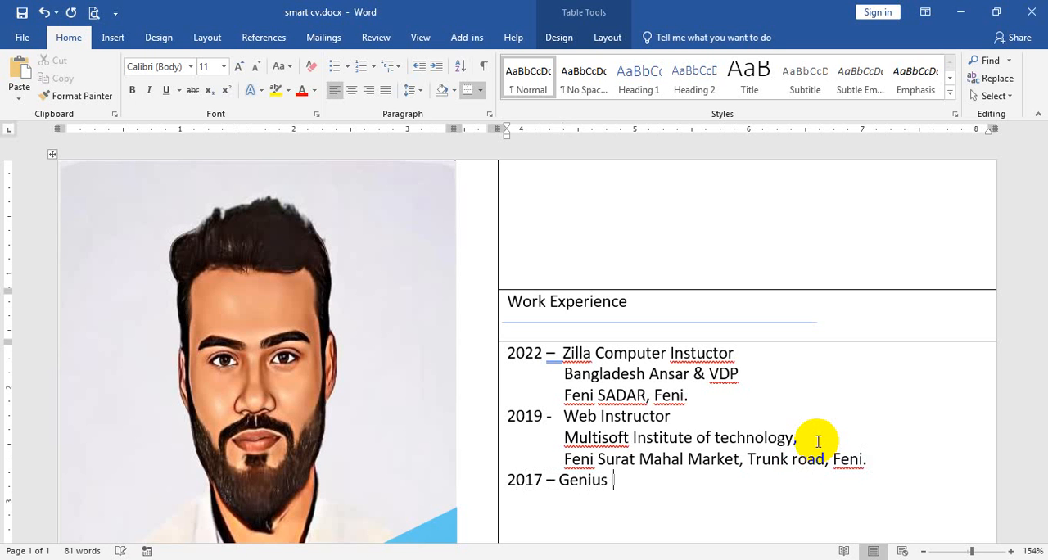
Cut "Genius It" from the 2017 line, enter "Web Progremmer" in its place and start a new line.
key(shift+Left)
key(shift+Left)
key(shift+Left)
key(shift+Left)
key(shift+Left)
key(shift+Left)
key(shift+Left)
key(shift+Left)
key(shift+Left)
key(ctrl+c)
key(BackSpace)
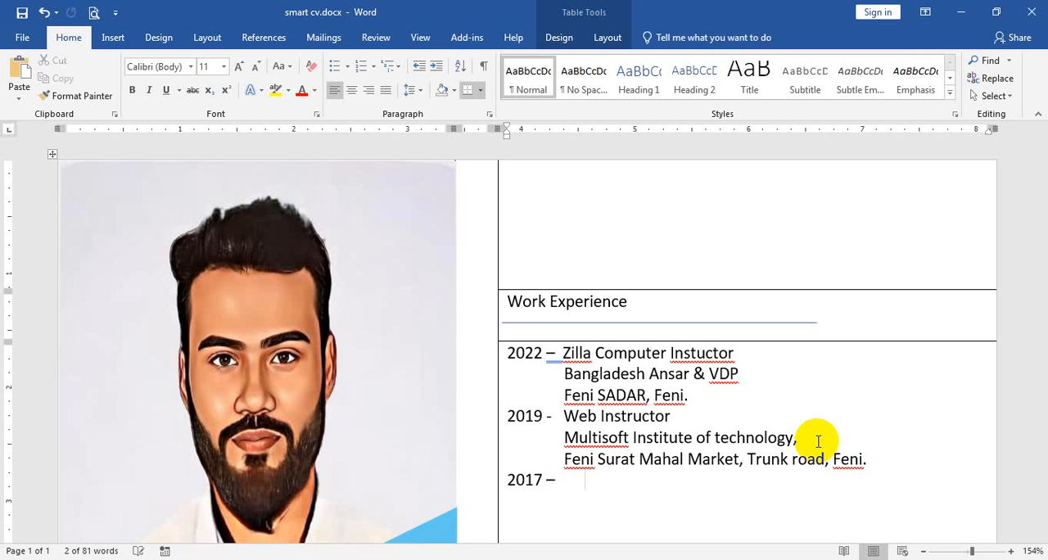
text(Web)
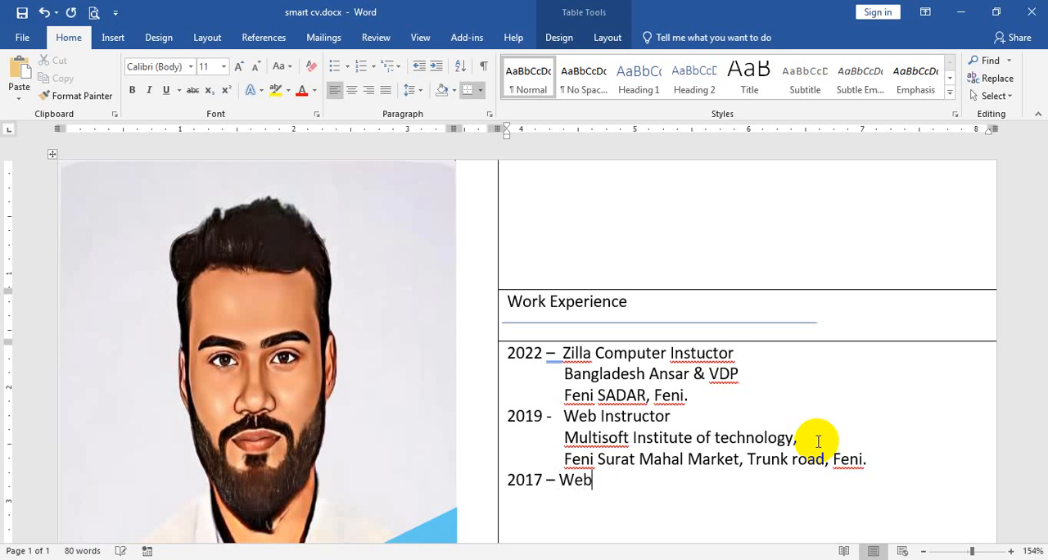
text( Progger)
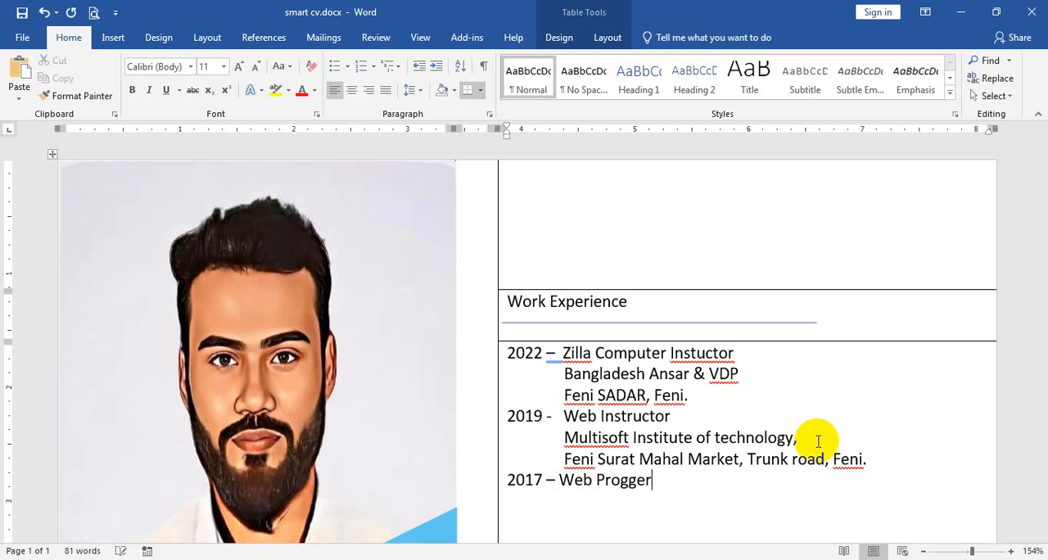
key(BackSpace)
key(BackSpace)
key(BackSpace)
text(gremmer)
key(Return)
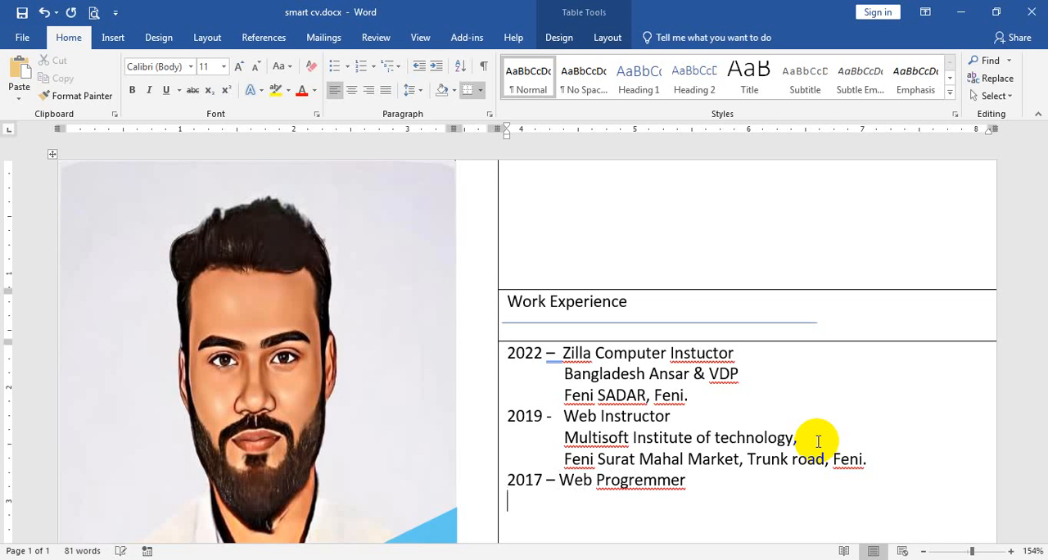
Correct the misspelled job title word in the 2017 entry to the suggested spelling "Programmer".
scroll(817, 441, down, 6)
scroll(821, 438, up, 5)
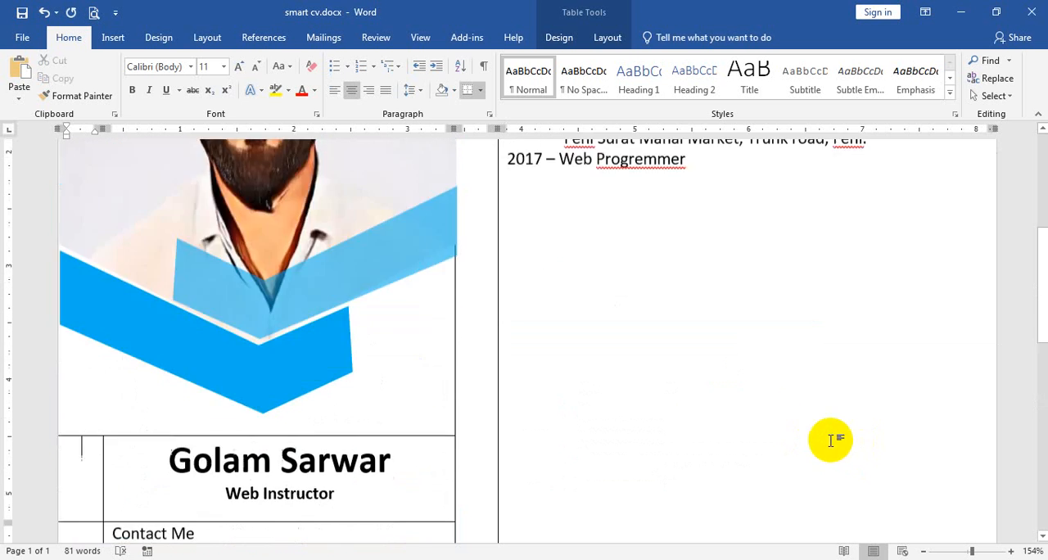
right_click(671, 299)
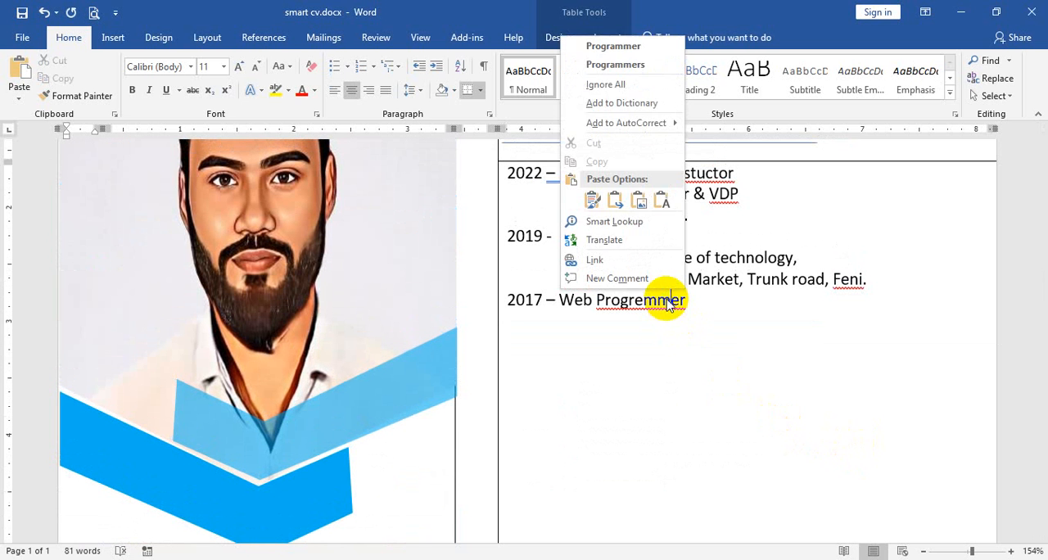
click(667, 47)
Paste "Genius It" on an indented line below the 2017 job title and align "Web Programmer" with it.
click(697, 318)
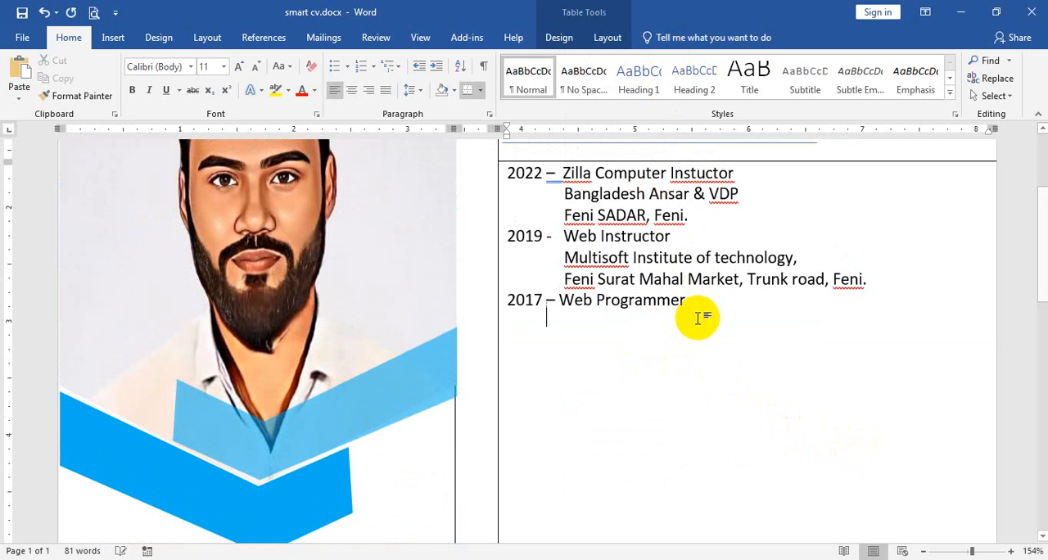
click(434, 65)
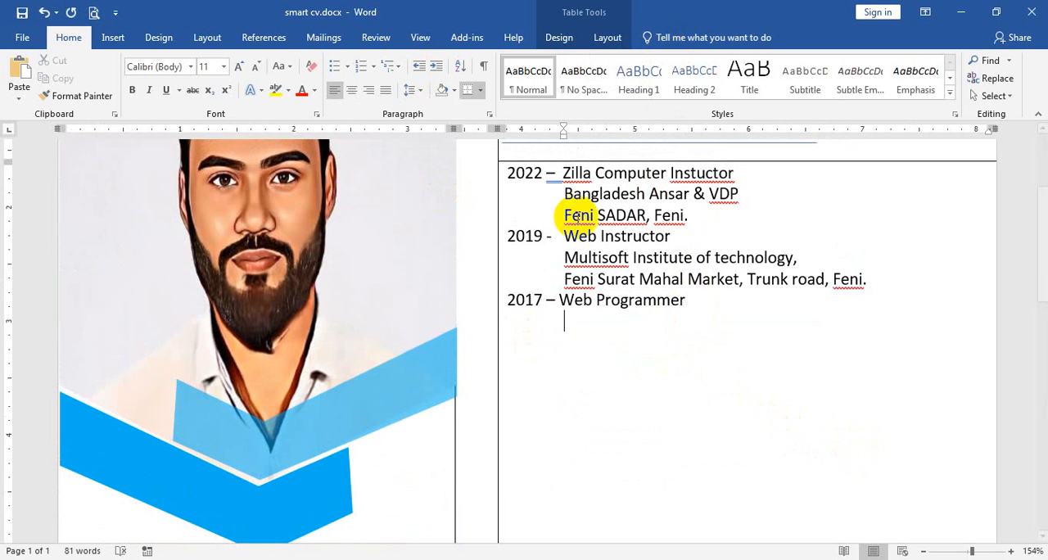
key(ctrl+v)
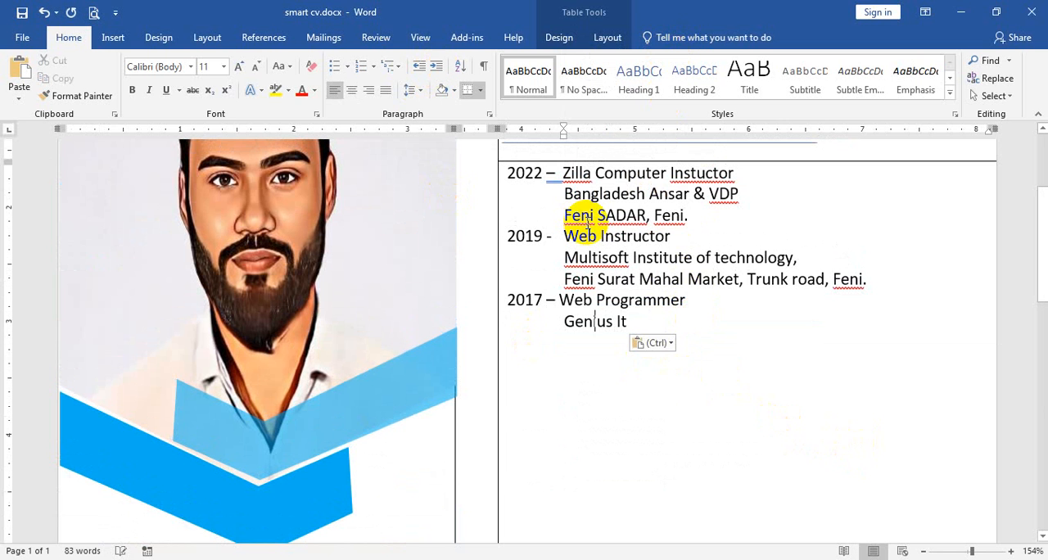
key(Up)
key(Tab)
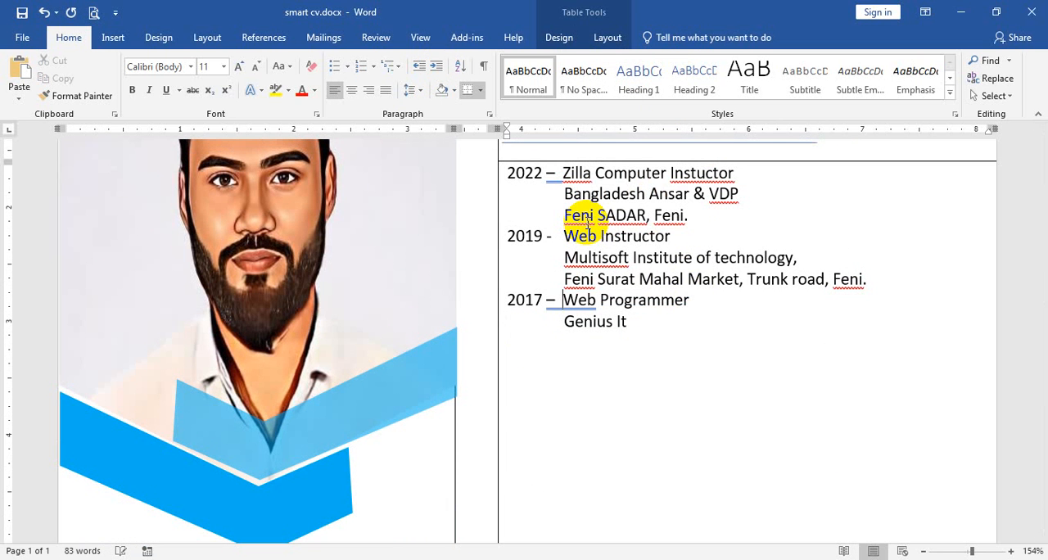
Expand "Genius It" to "Genius Institute of Technology" and enter "Dhaka" on the line below.
key(Down)
text(stitute of )
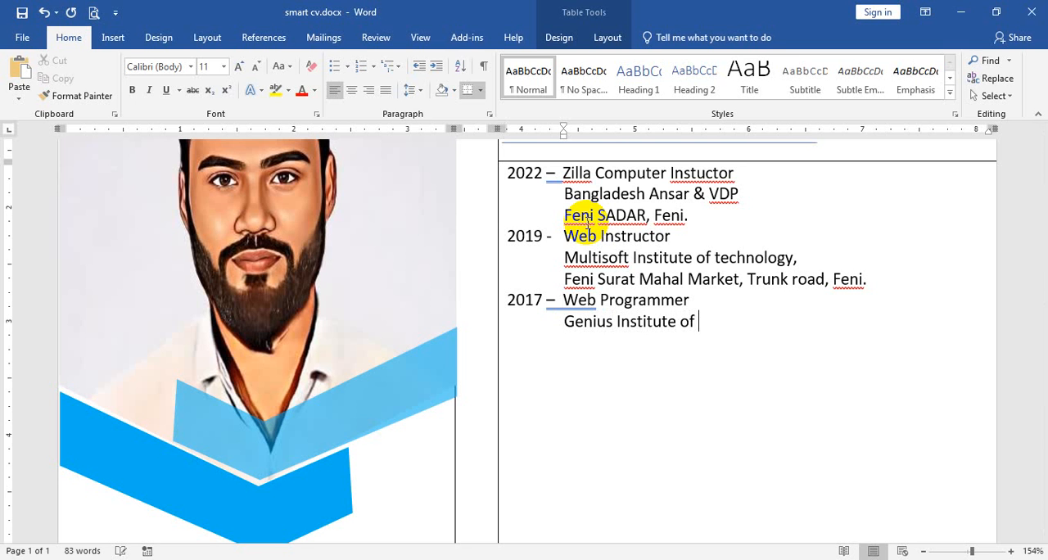
text(Technology)
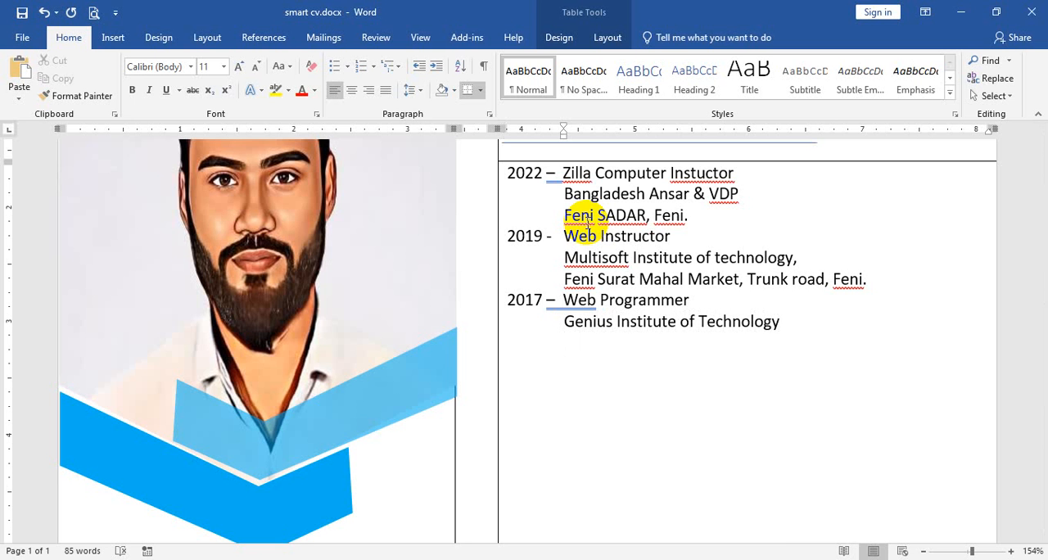
text( Dhaka)
Draw a horizontal table border just below "Dhaka" in the Work Experience column.
scroll(586, 222, up, 3)
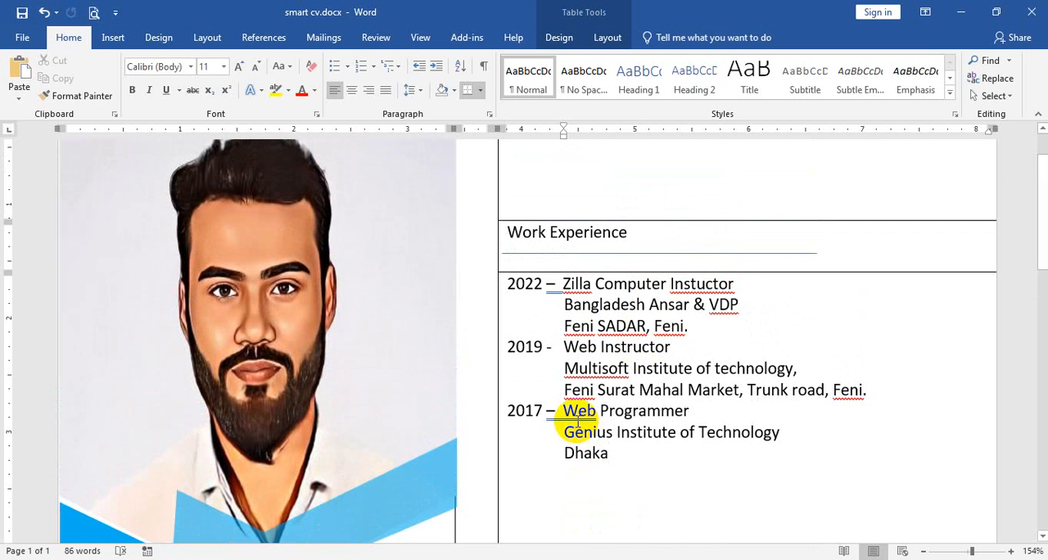
click(113, 37)
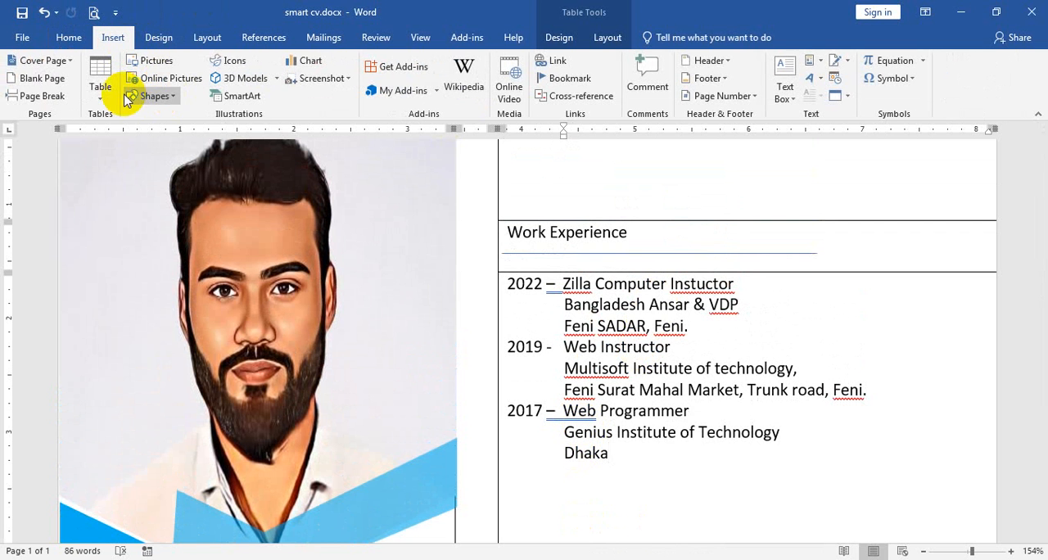
click(100, 90)
click(136, 273)
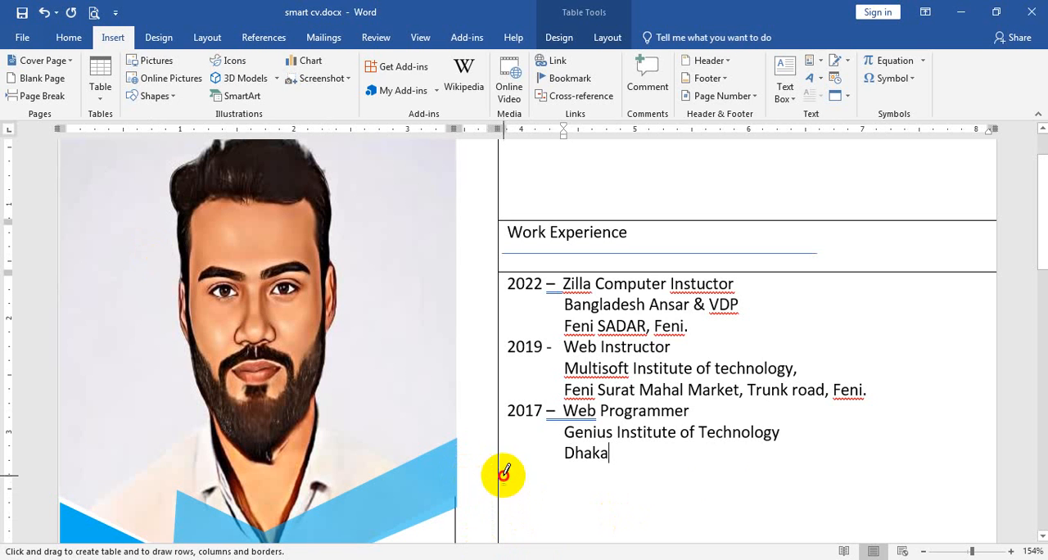
drag(503, 472, 757, 471)
scroll(701, 446, down, 3)
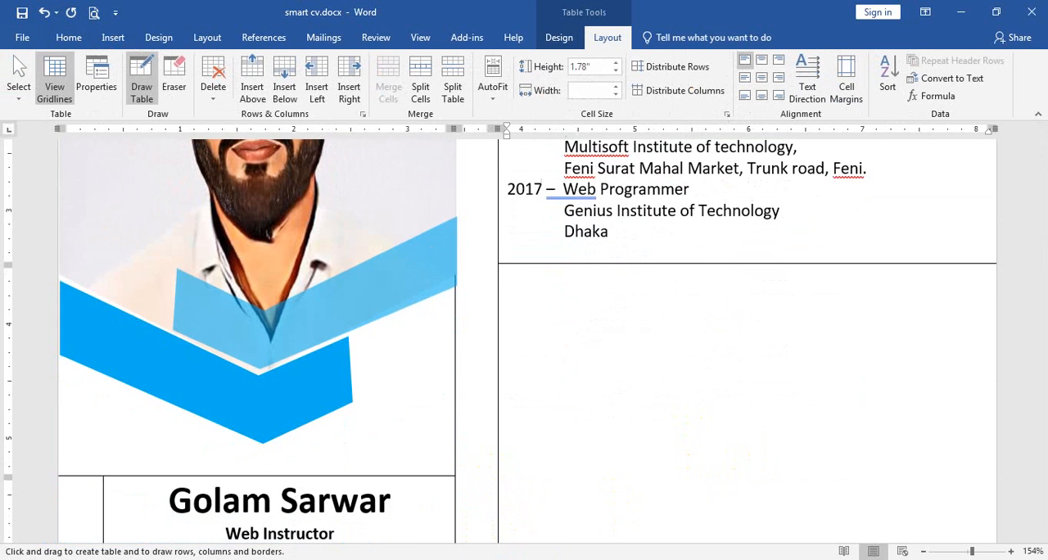
Examine the Expertise section of the reference CV in the browser, return to Word and look over the CV's layout.
key(alt+Tab)
scroll(486, 375, down, 3)
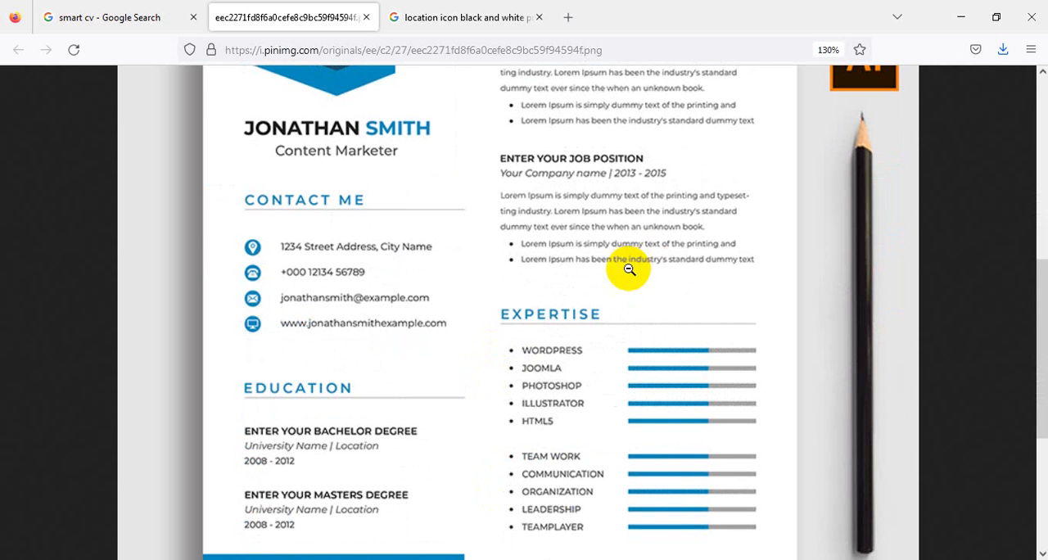
scroll(610, 245, down, 3)
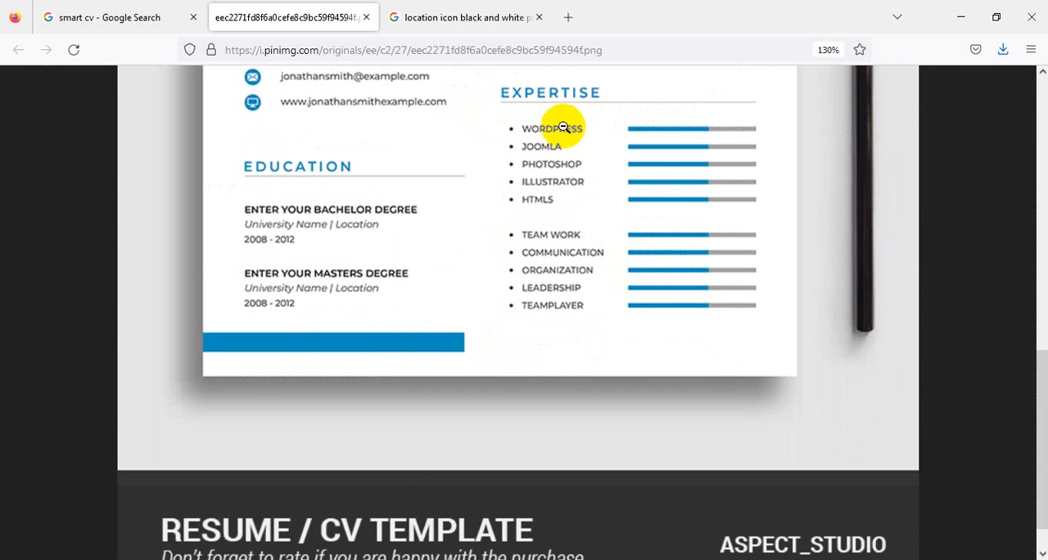
click(610, 524)
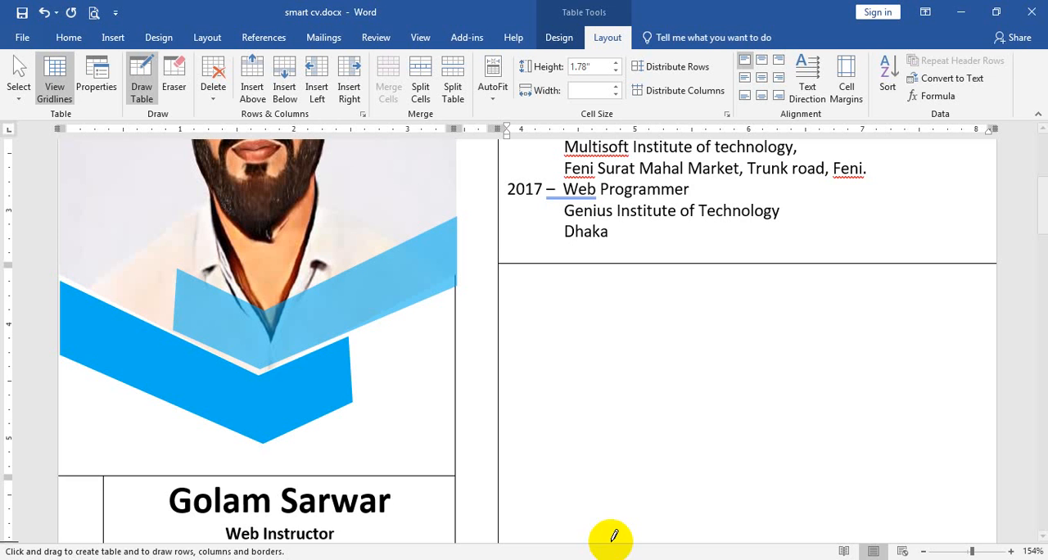
scroll(614, 402, down, 5)
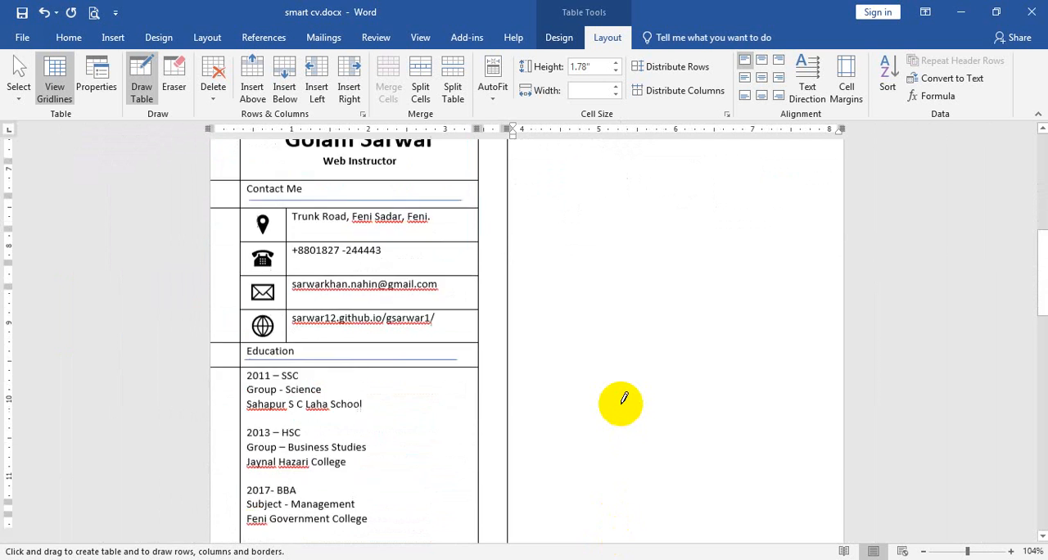
scroll(622, 402, down, 2)
scroll(622, 401, up, 10)
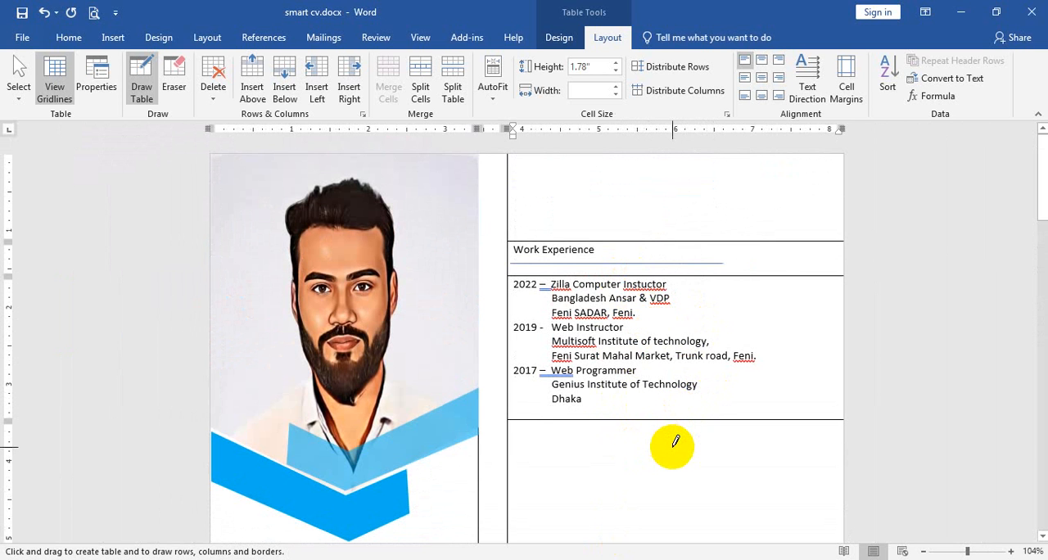
Undo the border just below "Dhaka" and draw one across that column level with the top of the name row.
key(ctrl+z)
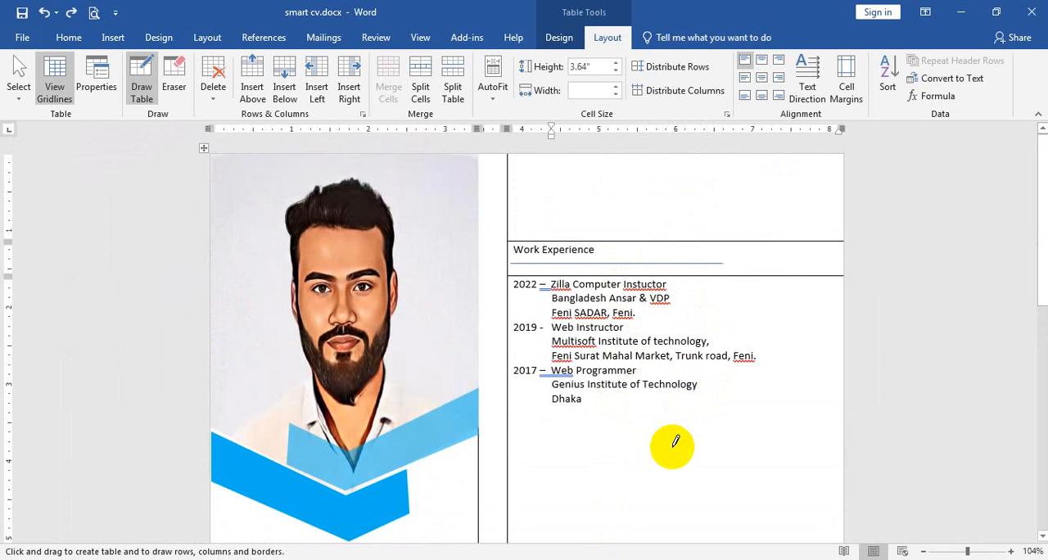
click(678, 321)
scroll(536, 434, down, 3)
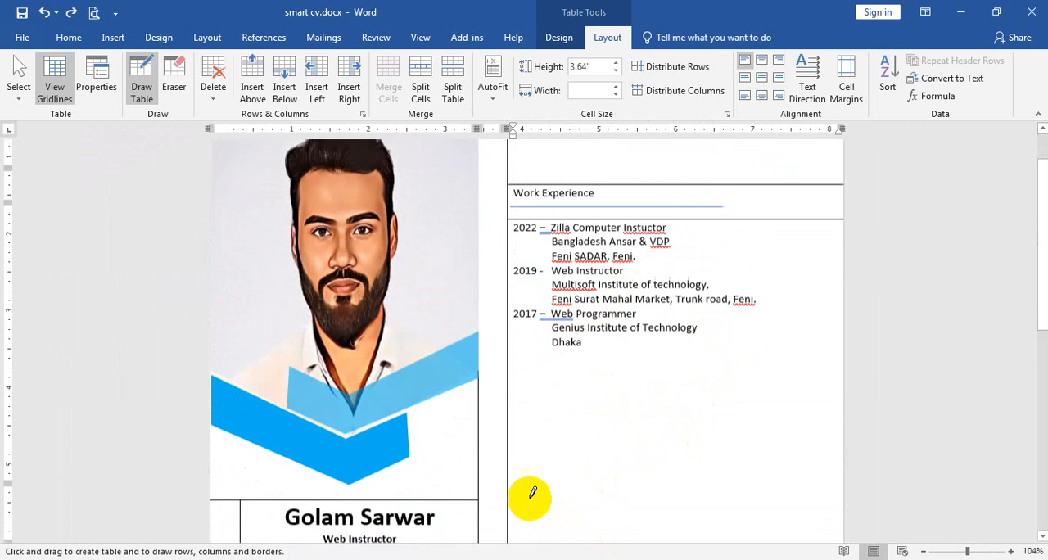
drag(543, 437, 671, 438)
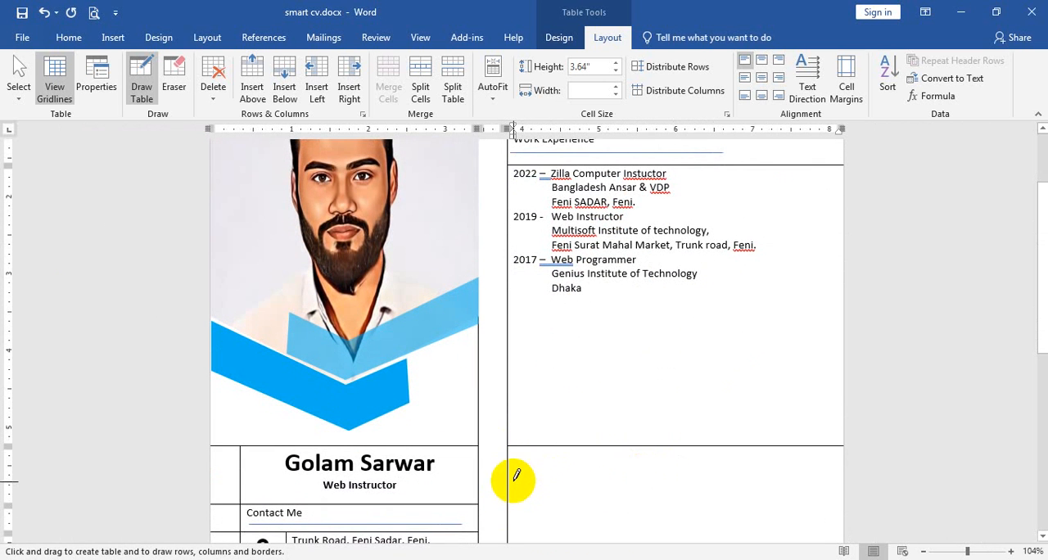
Draw another border to form a row about 0.41" high beneath the Work Experience cell and enter "Skills" in it.
drag(518, 477, 647, 468)
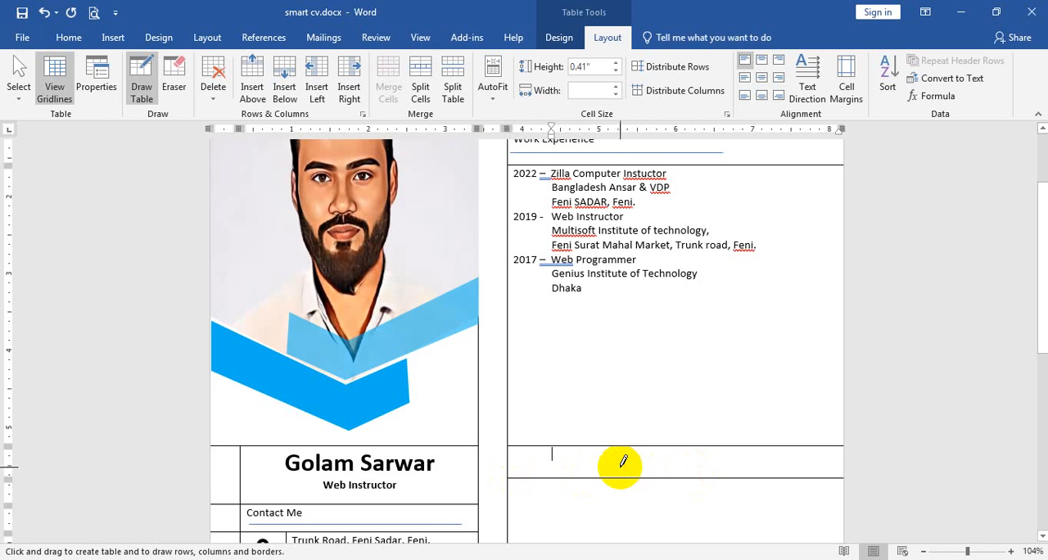
click(623, 467)
text(Skills)
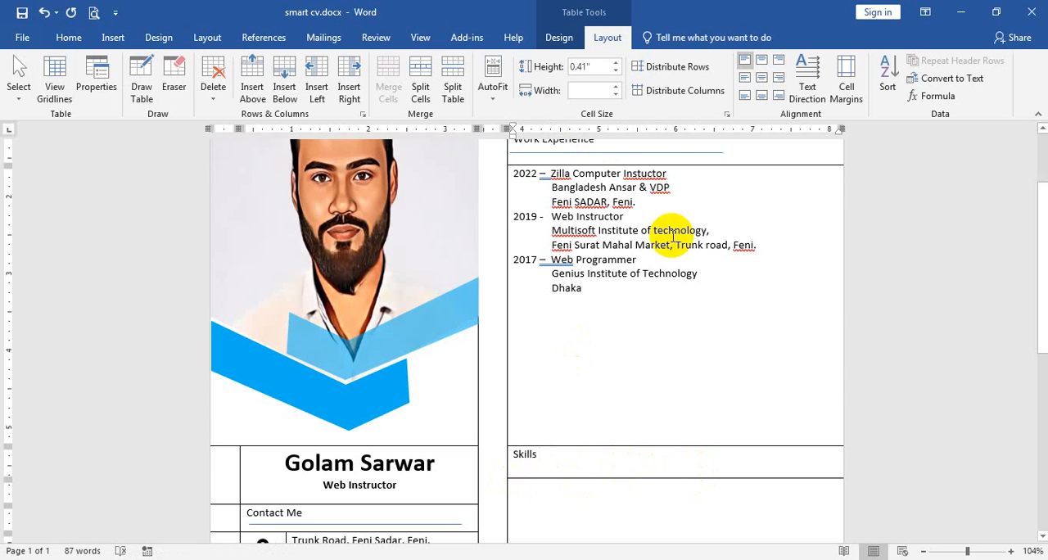
Duplicate the blue line under the "Work Experience" heading.
click(665, 154)
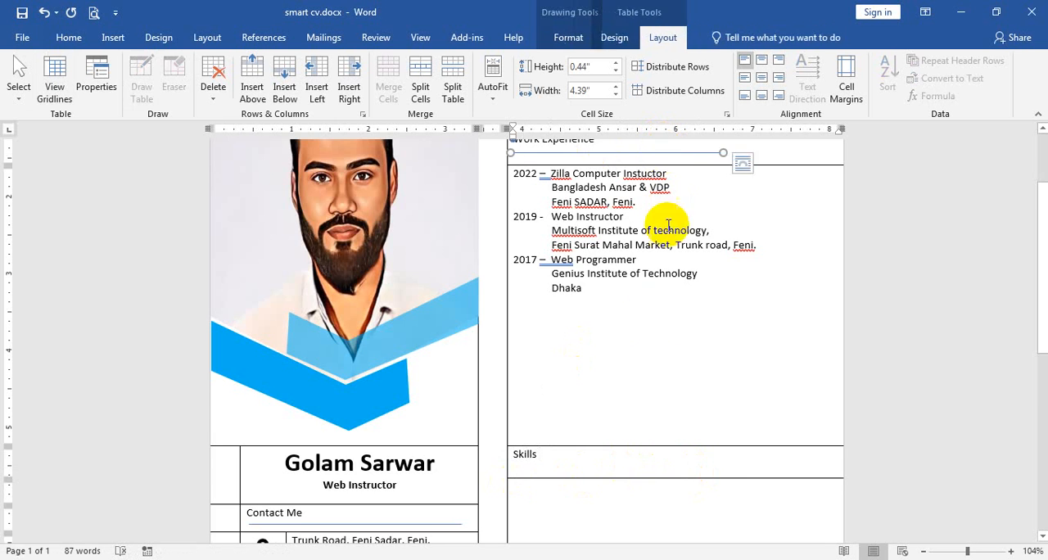
scroll(641, 320, down, 3)
scroll(641, 334, up, 4)
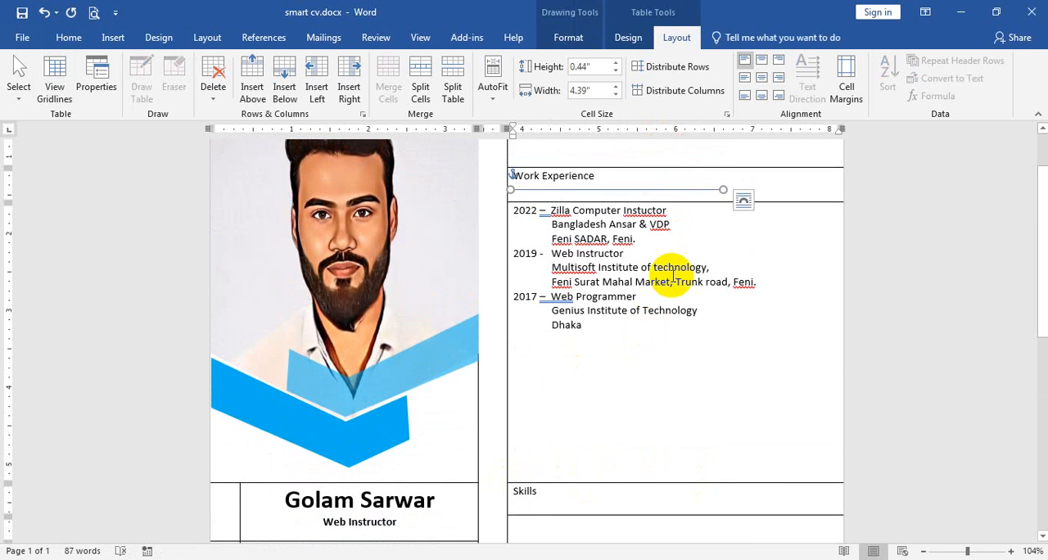
text(Genius It)
key(ctrl+z)
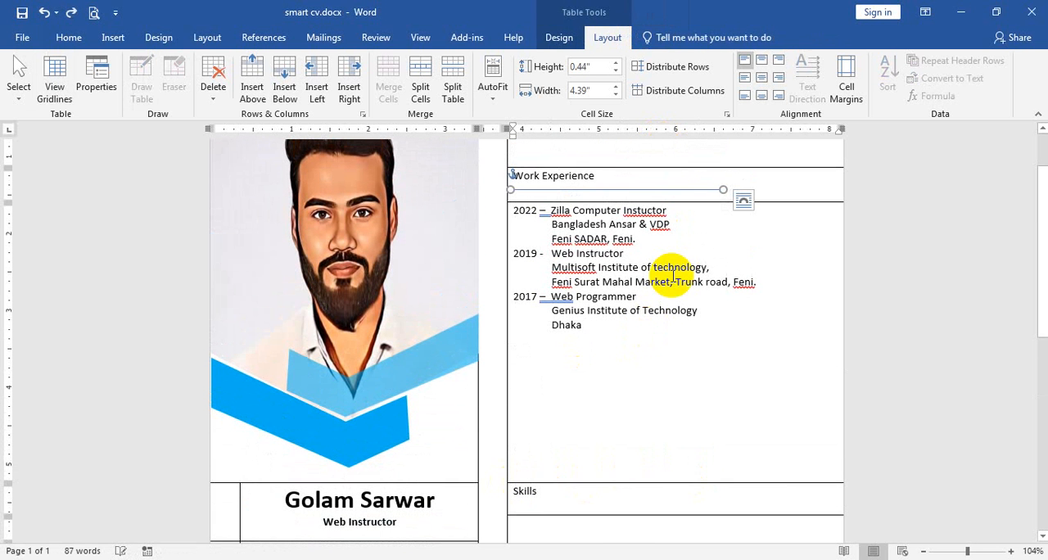
key(ctrl+c)
key(ctrl+v)
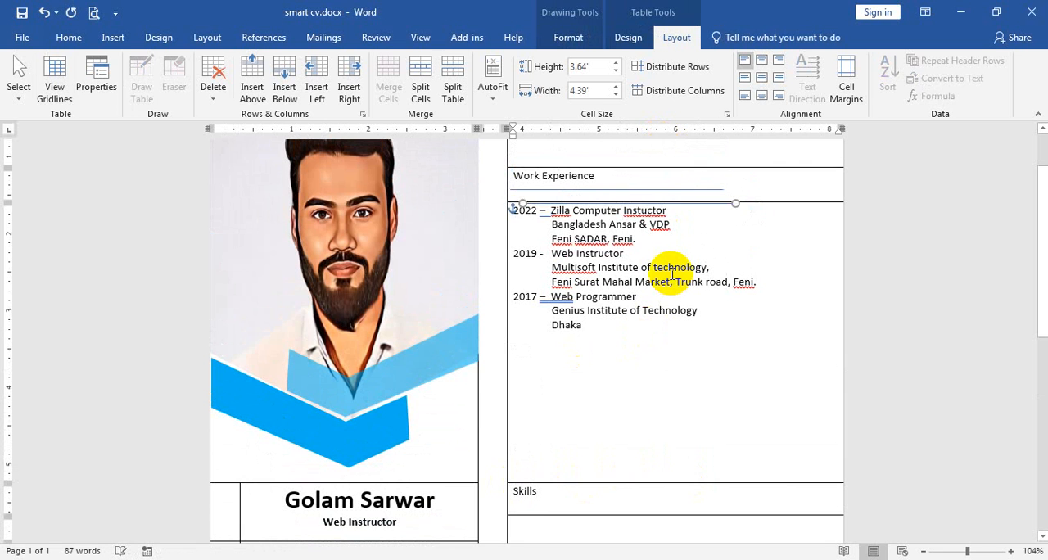
Move the duplicated line down beneath the "Skills" heading and nudge it to start level with the heading text.
key(Down)
key(Down)
key(Down)
key(Down)
key(Down)
key(Down)
key(Down)
key(Down)
key(Down)
key(Down)
key(Down)
key(Down)
key(Down)
key(Down)
key(Down)
key(Down)
key(Down)
key(Down)
key(Down)
key(Down)
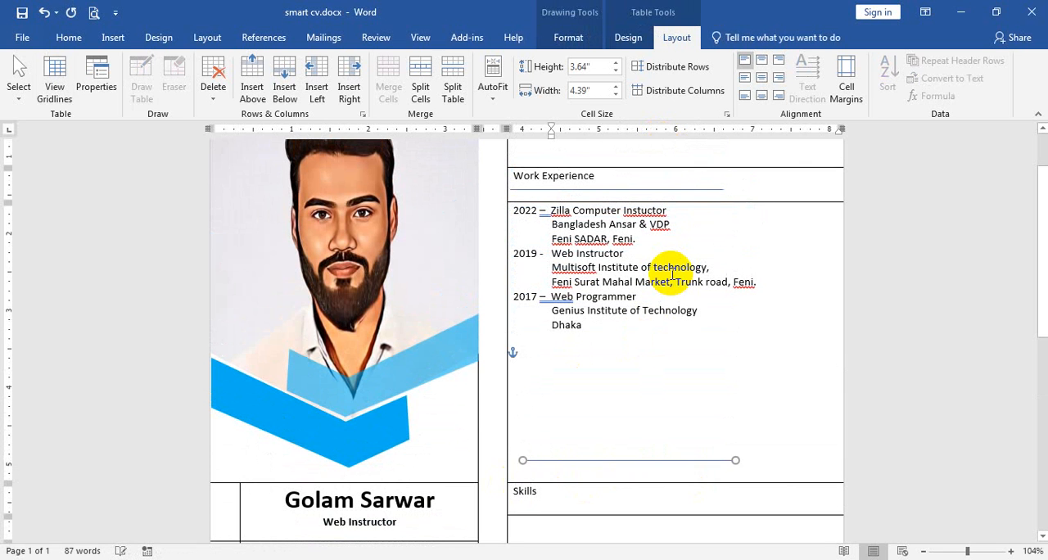
key(Down)
key(Down)
key(Down)
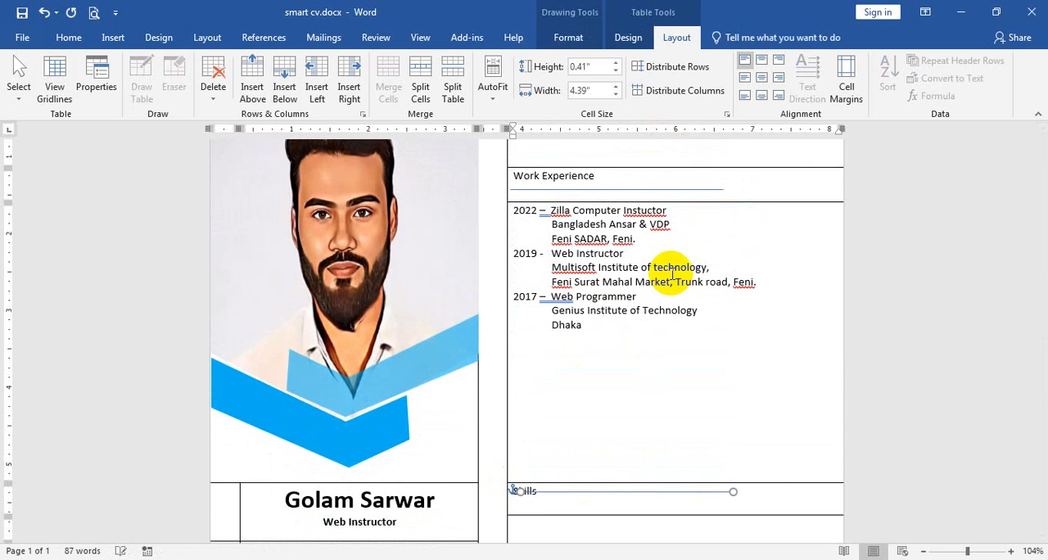
key(ctrl+Left)
key(ctrl+Left)
key(ctrl+Left)
key(ctrl+Left)
key(ctrl+Left)
key(ctrl+Down)
key(ctrl+Down)
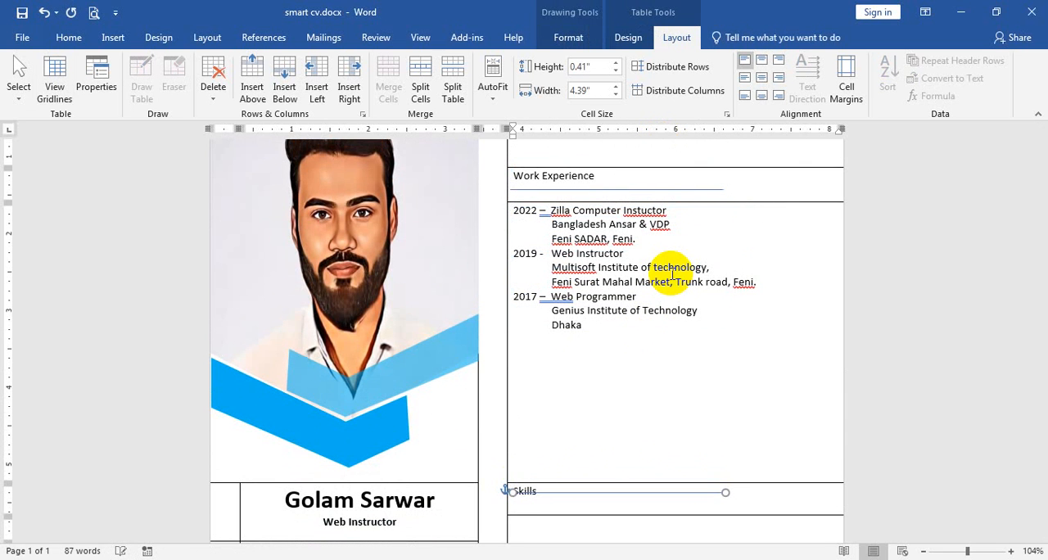
scroll(672, 276, down, 6)
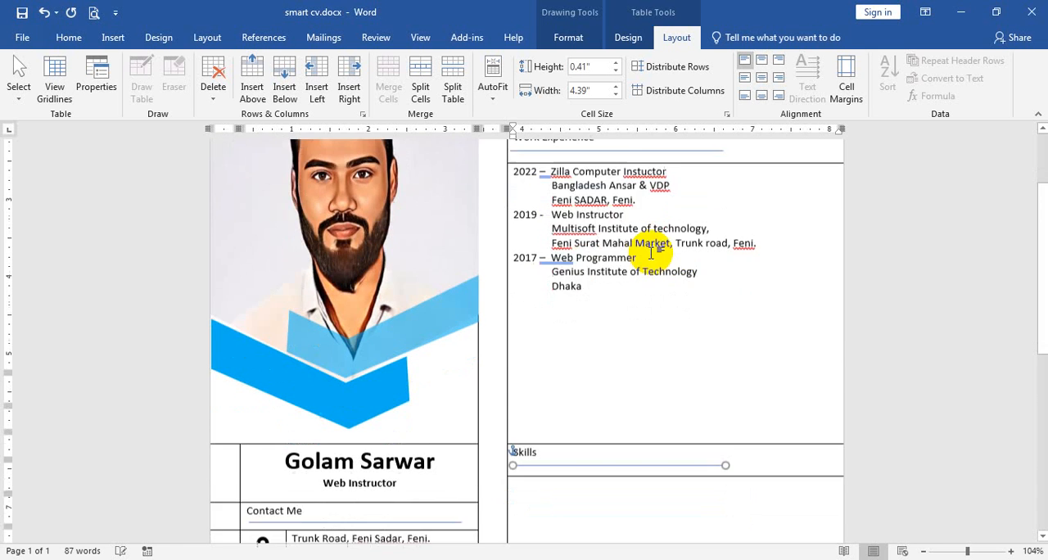
Remove the indent in the empty cell below "Skills" and check the Expertise list of the reference CV in the browser.
click(645, 286)
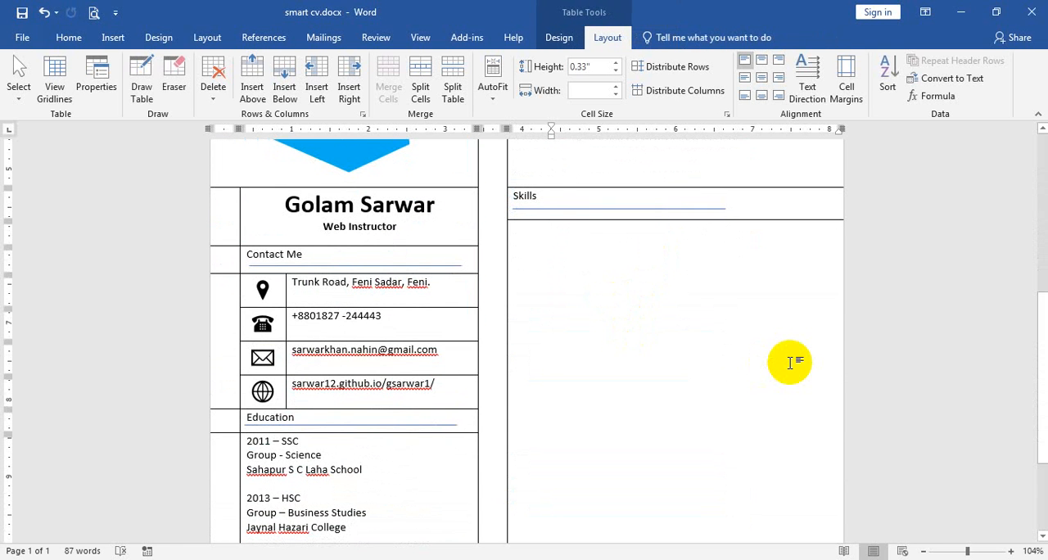
key(BackSpace)
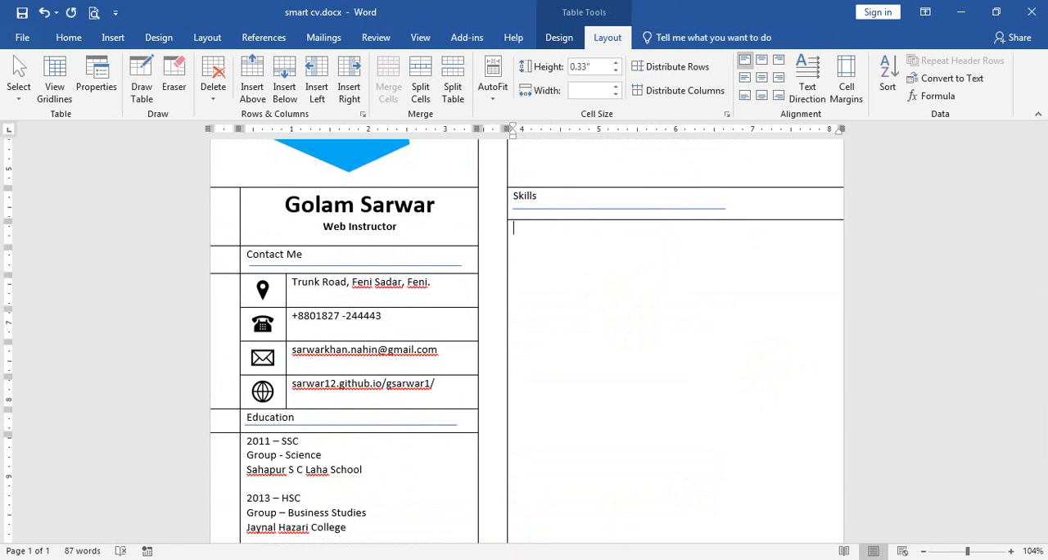
click(434, 559)
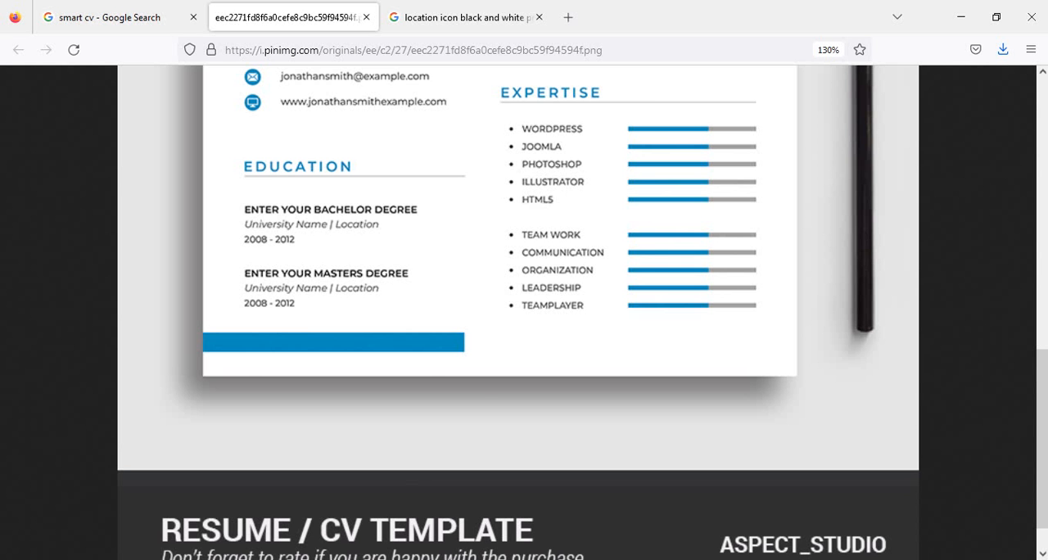
click(491, 559)
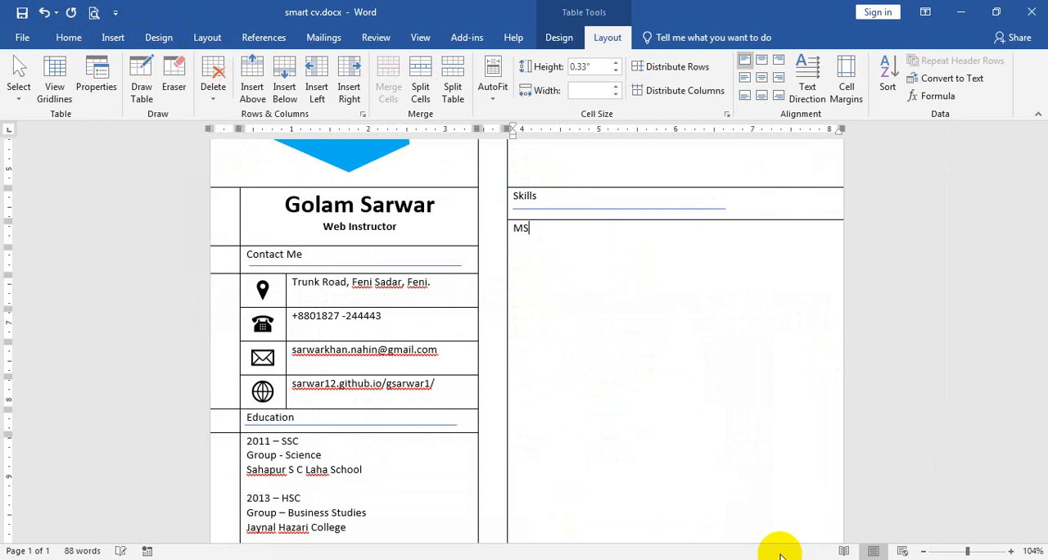
Enter "MS Word" and "MS Excel" on separate lines in the cell below "Skills".
text(Word )
text(Ms)
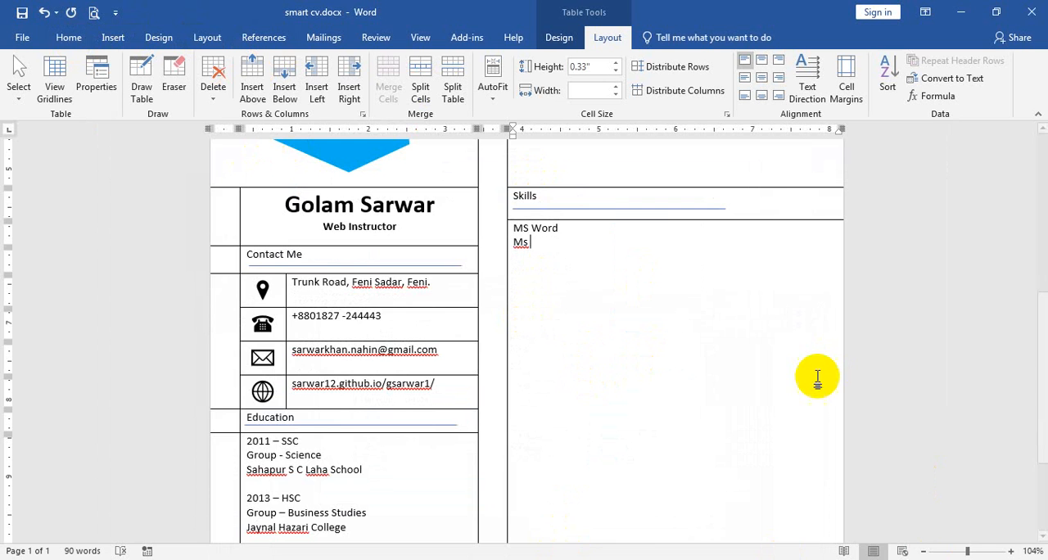
scroll(829, 372, up, 6)
key(BackSpace)
key(BackSpace)
text(S E)
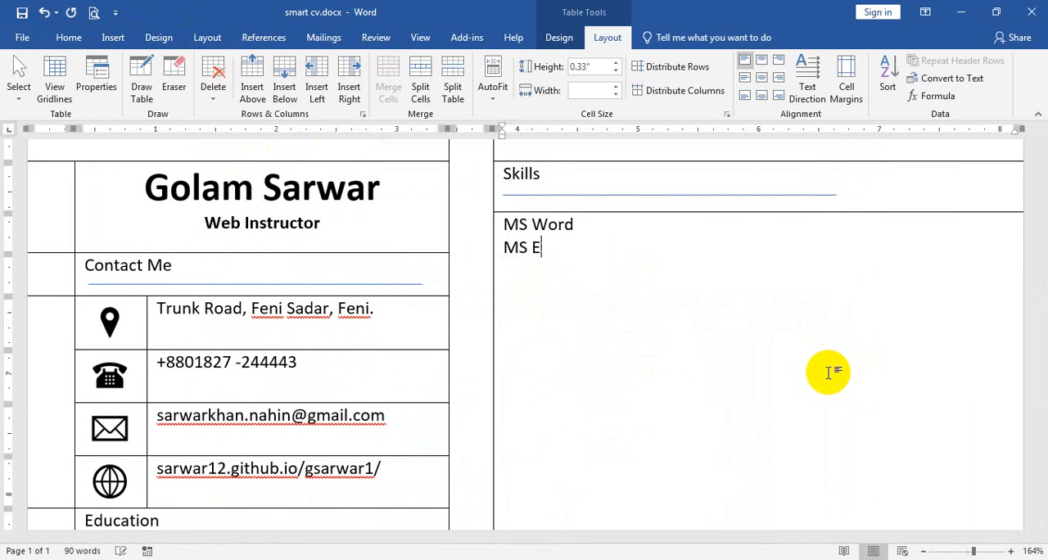
text(xce)
text(MS Acc)
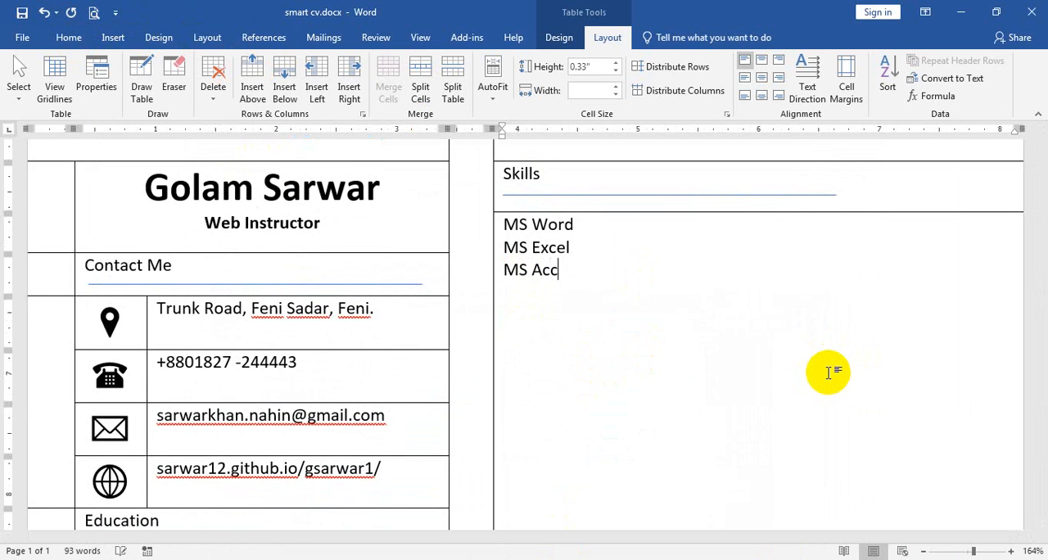
text(ess)
text(m)
Add "MS Access" and "MS PowerPoint" on separate lines of the skills list and start a new line.
key(BackSpace)
text(MS PowerPo)
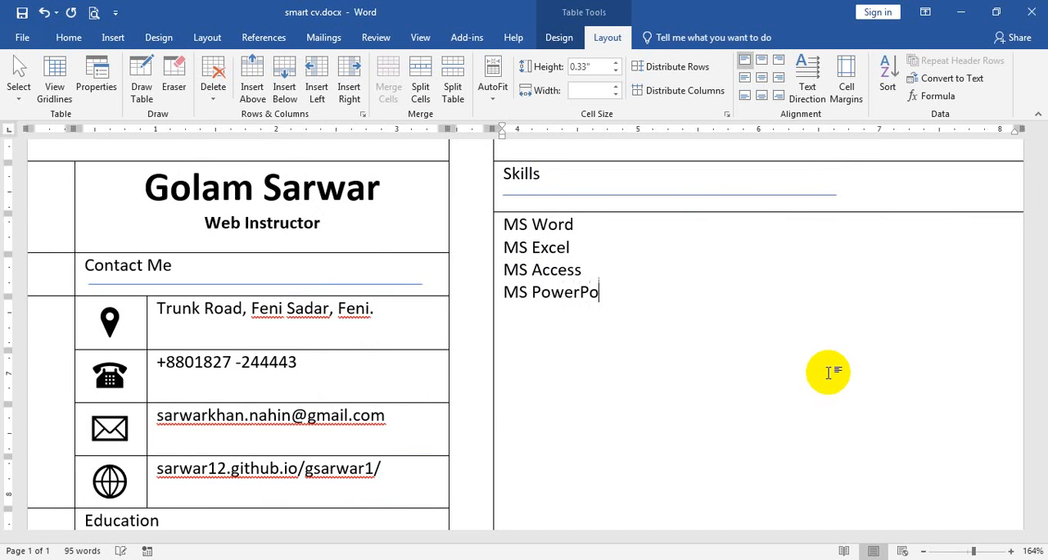
text(int)
key(Return)
Add "Internet Browsing" as the next skill and start a new line.
text(Internet br)
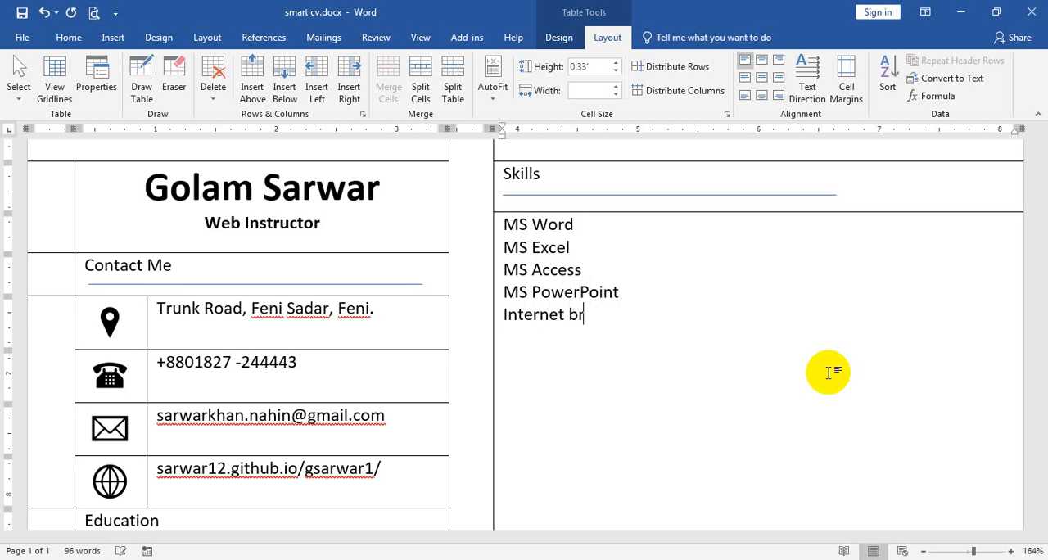
key(BackSpace)
key(BackSpace)
text(Browsing)
key(Return)
Add "Adobe Photoshop" and "Adobe Illustrator" on separate lines of the skills list.
text(Adobe Photos)
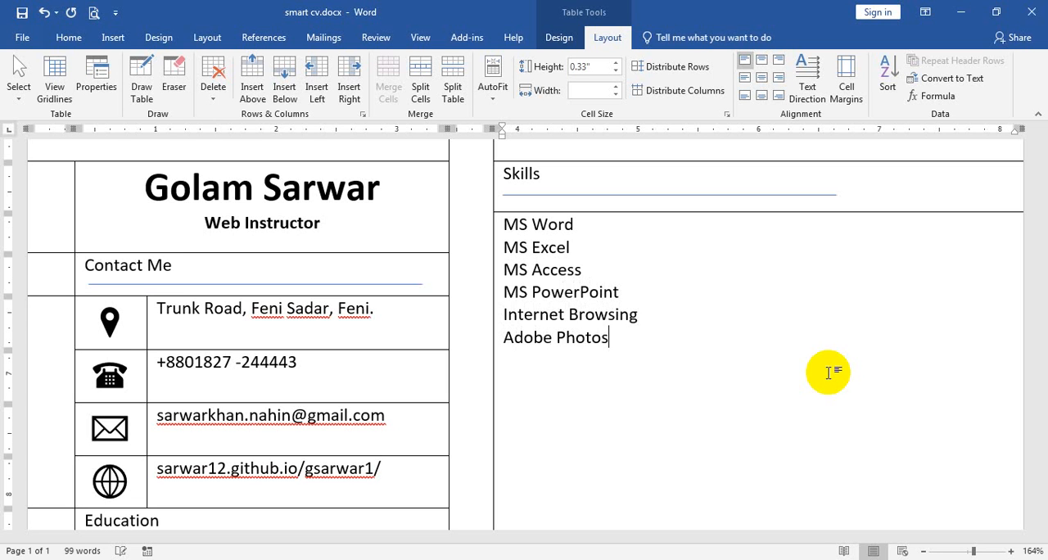
text(hop)
key(Return)
text(Adobe Illu)
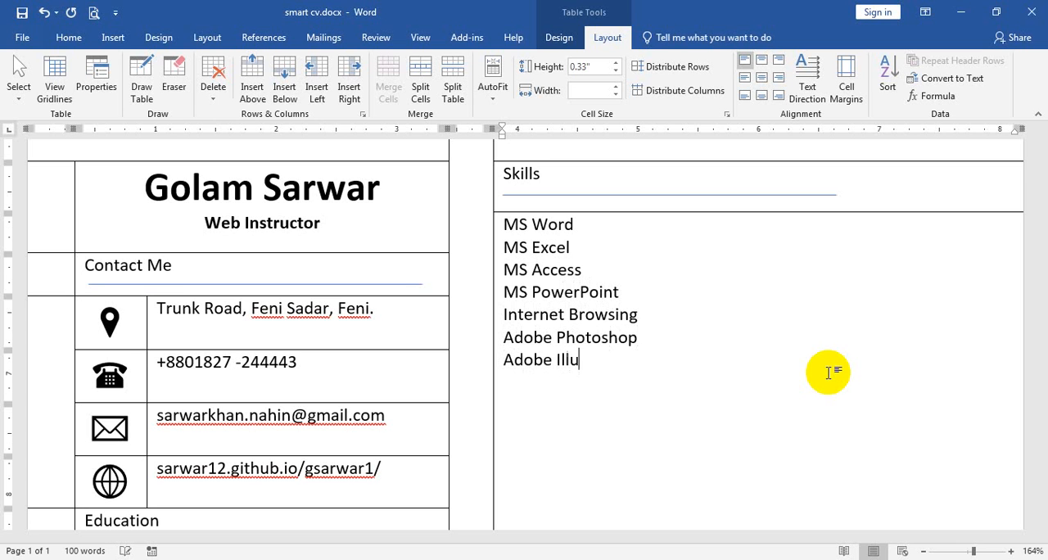
text(strator)
key(BackSpace)
Add "Freelancing" as the next skill and start a new line below it.
text(Freelang)
key(BackSpace)
key(BackSpace)
key(BackSpace)
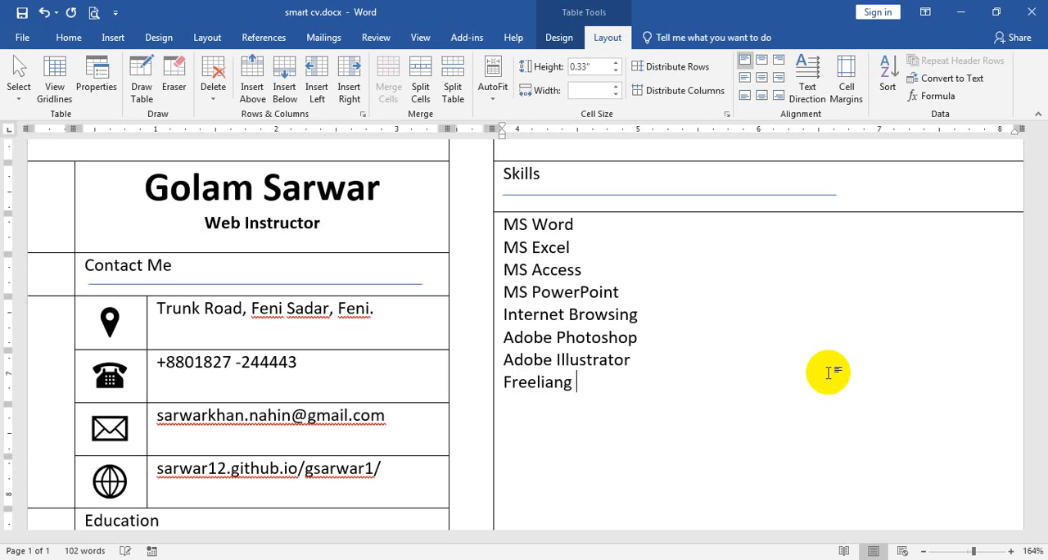
text(ancing)
key(Return)
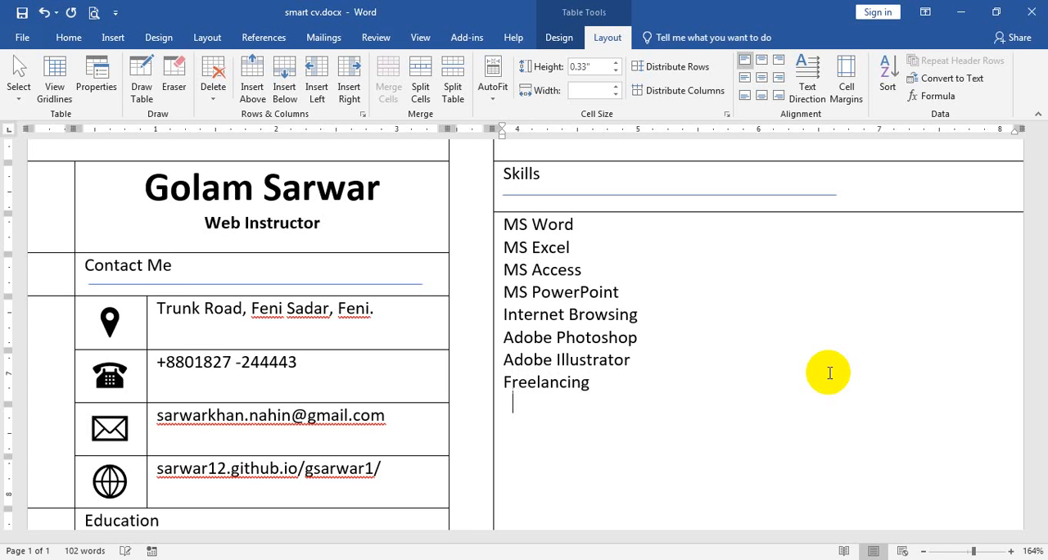
Add "Web Design" and "Web Development" on separate lines at the end of the skills list.
text(Web Design )
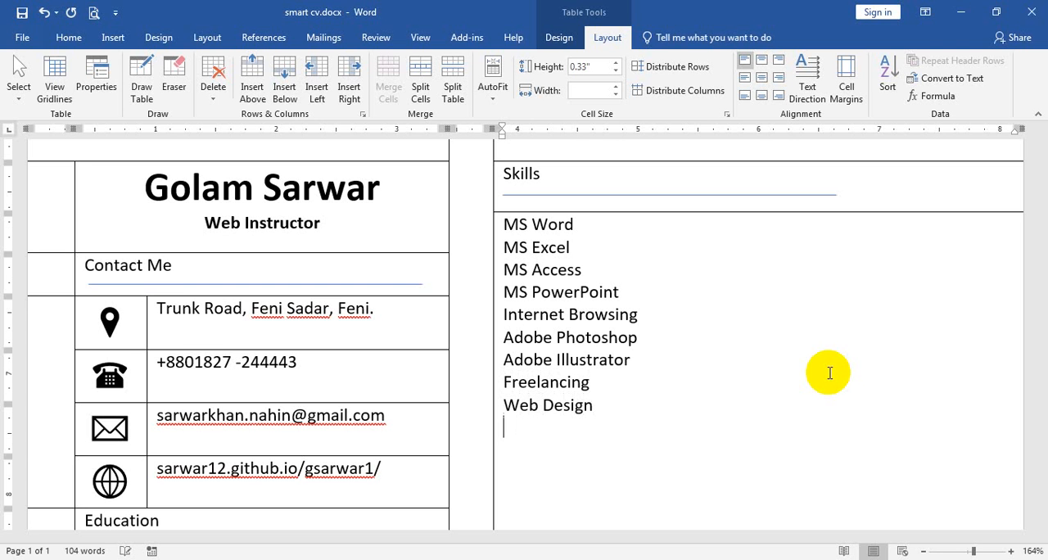
text(Web Develo)
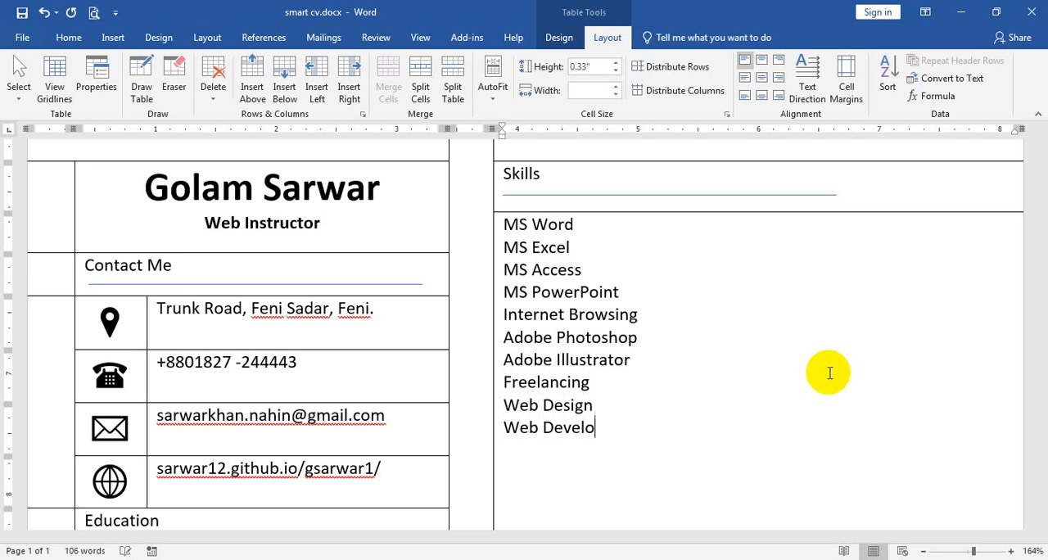
text(pment)
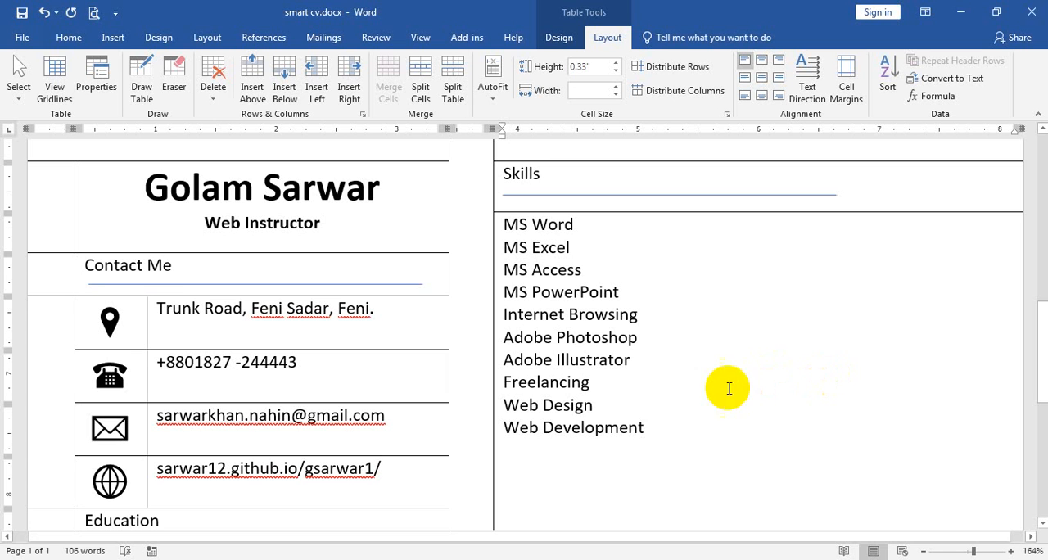
Replace "Web Design" with "HTML" and "Web Development" with "CSS" in the skills list, and start a new line below.
drag(604, 404, 521, 407)
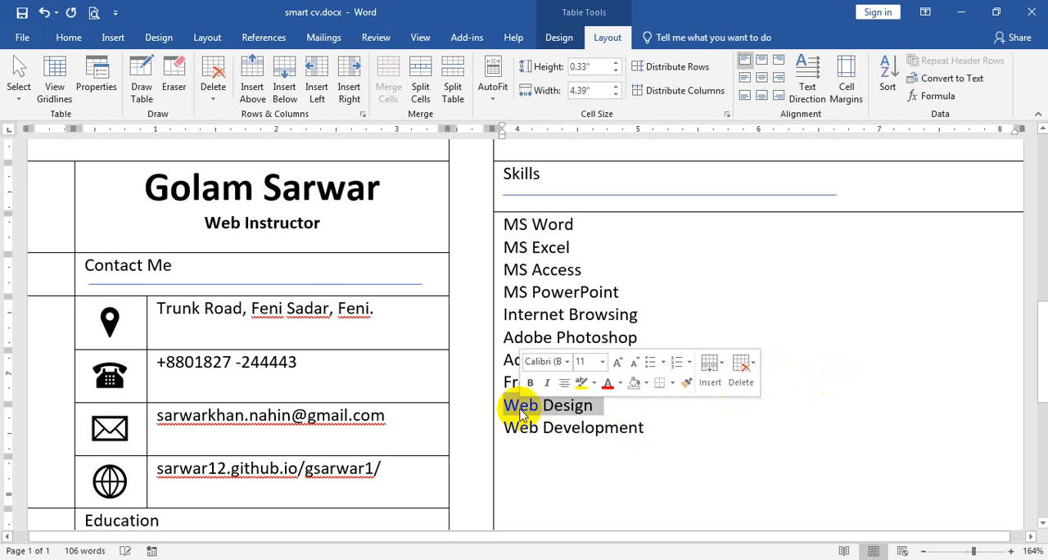
text(HTML)
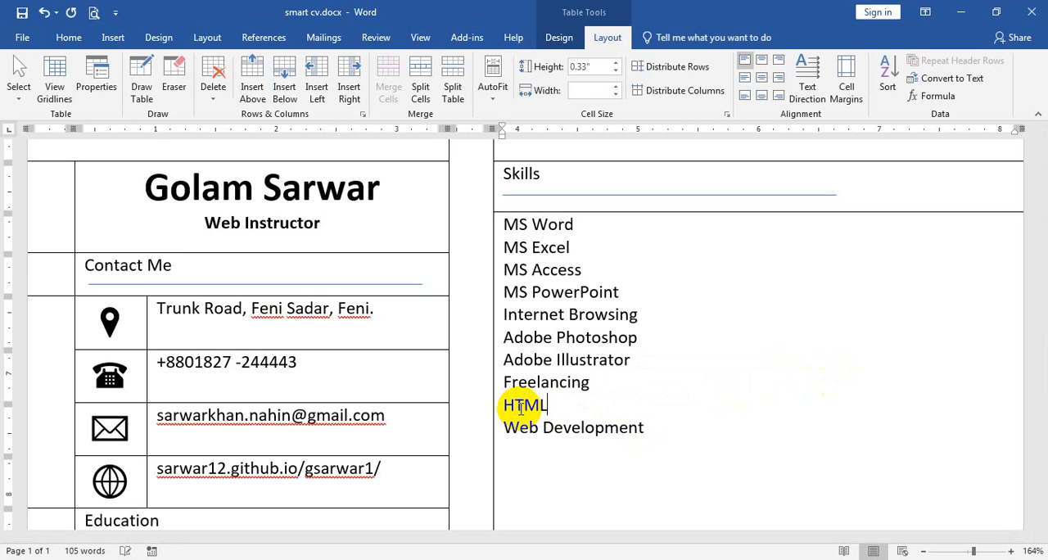
drag(668, 428, 510, 450)
text(CSS)
key(Return)
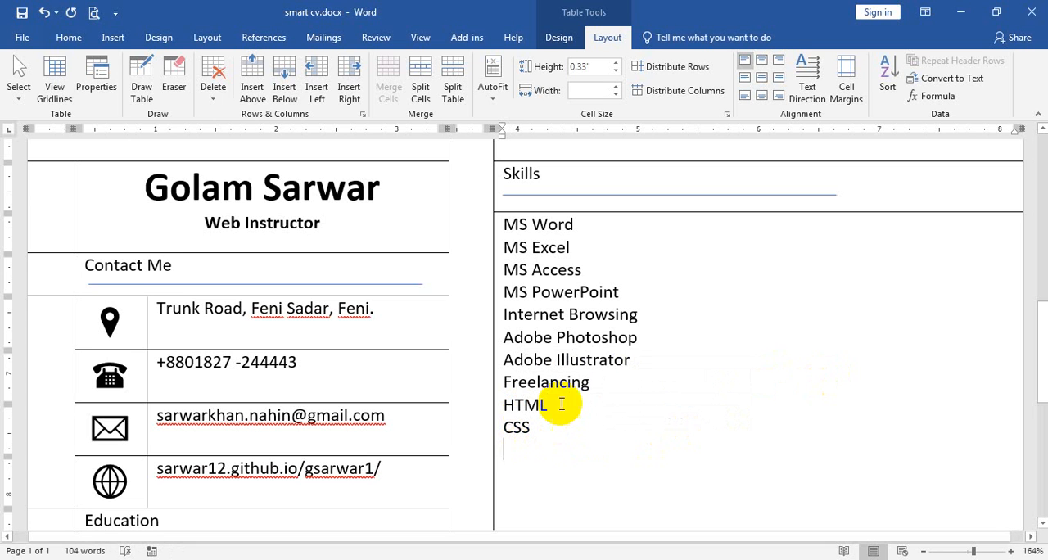
Extend the "HTML" and "CSS" entries in the skills list to "HTML5" and "CSS3".
click(561, 404)
text(5)
click(589, 429)
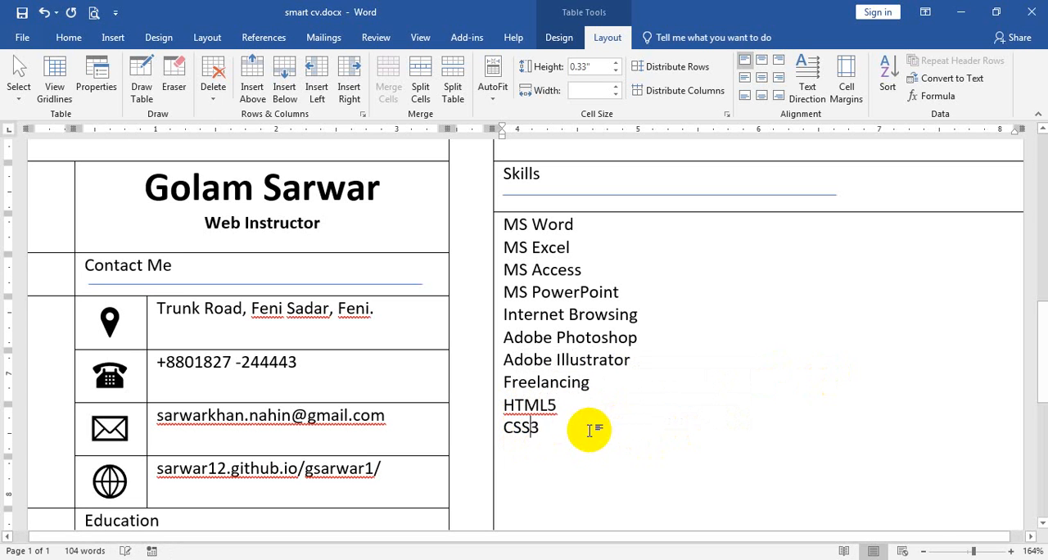
text(3)
Add "JavaScript JS6" on the empty line below CSS3 and start a new line.
click(625, 473)
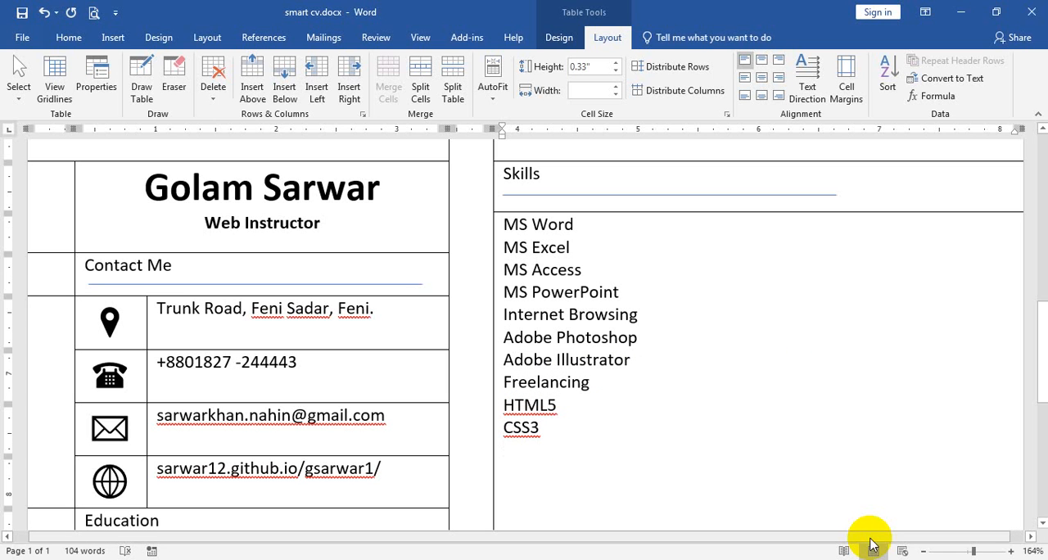
text(JavaScrti)
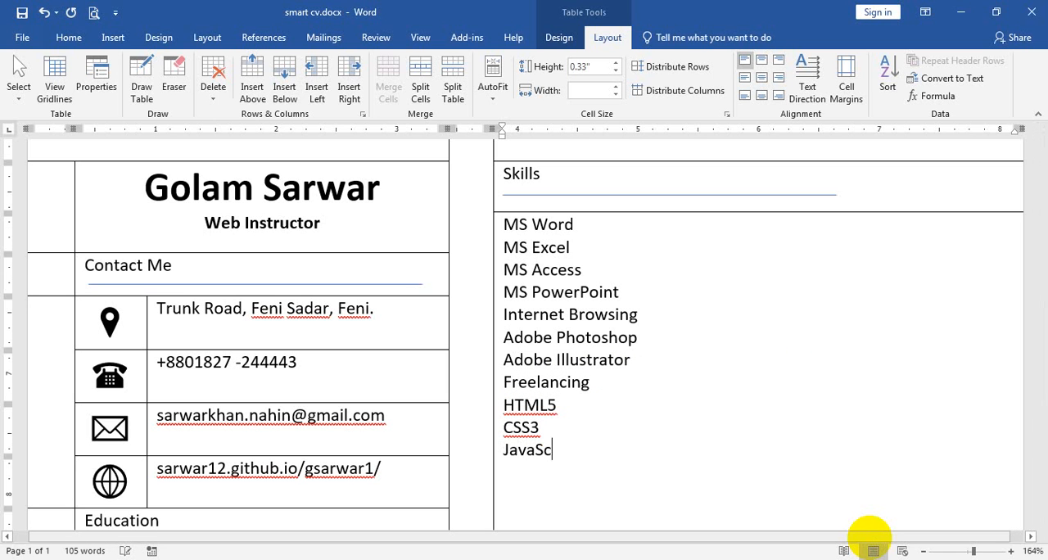
key(BackSpace)
text(ipt JS6)
key(Return)
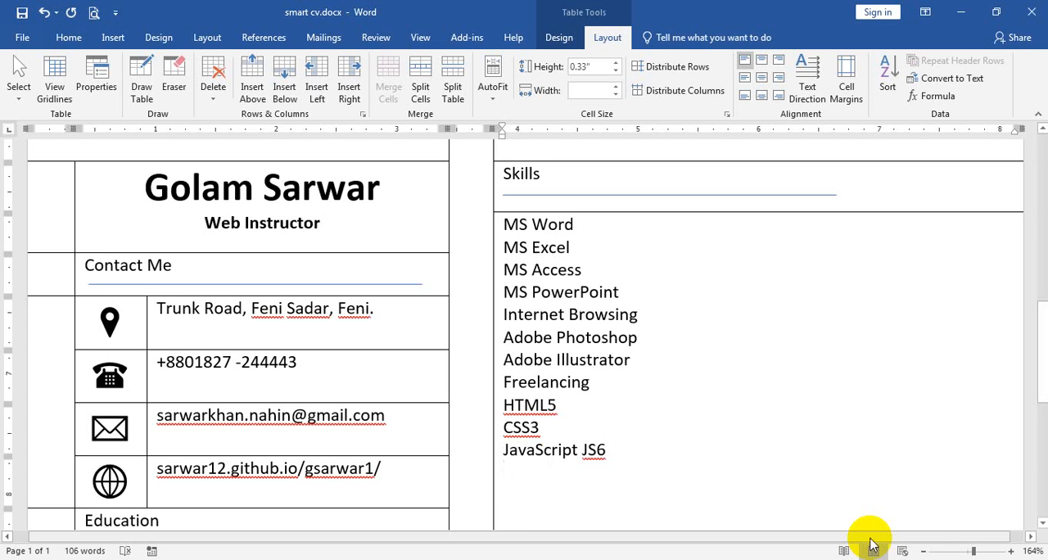
Add "jQuery 4" as the next skill, with a lowercase j, and start a new line.
text(JQ)
key(BackSpace)
key(BackSpace)
text(jQ)
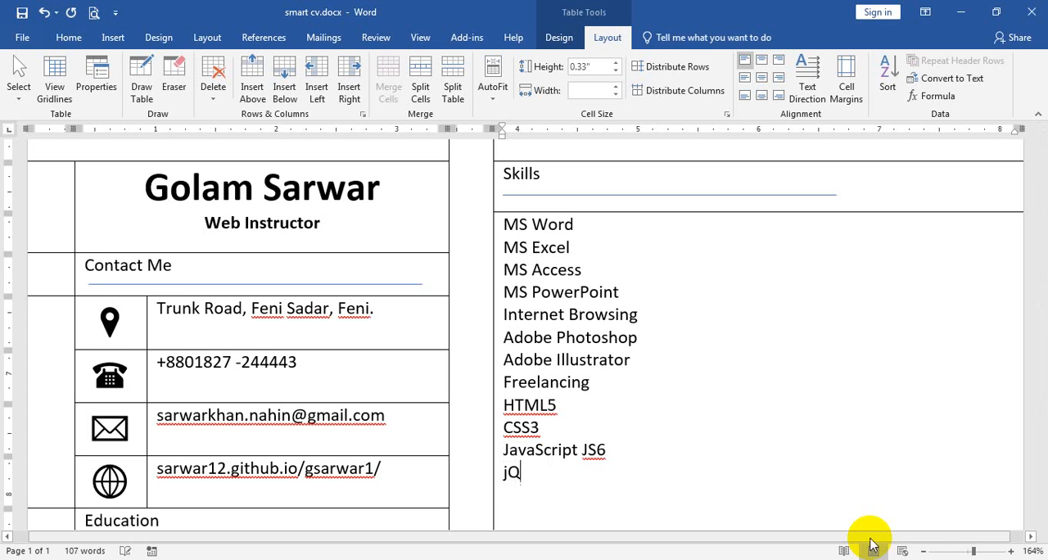
text(uery)
key(Return)
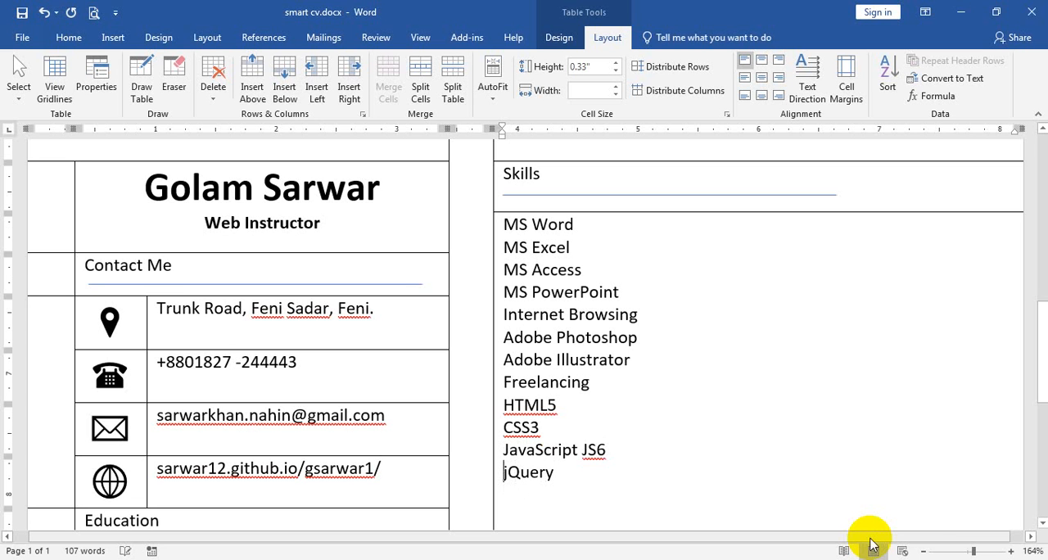
key(Right)
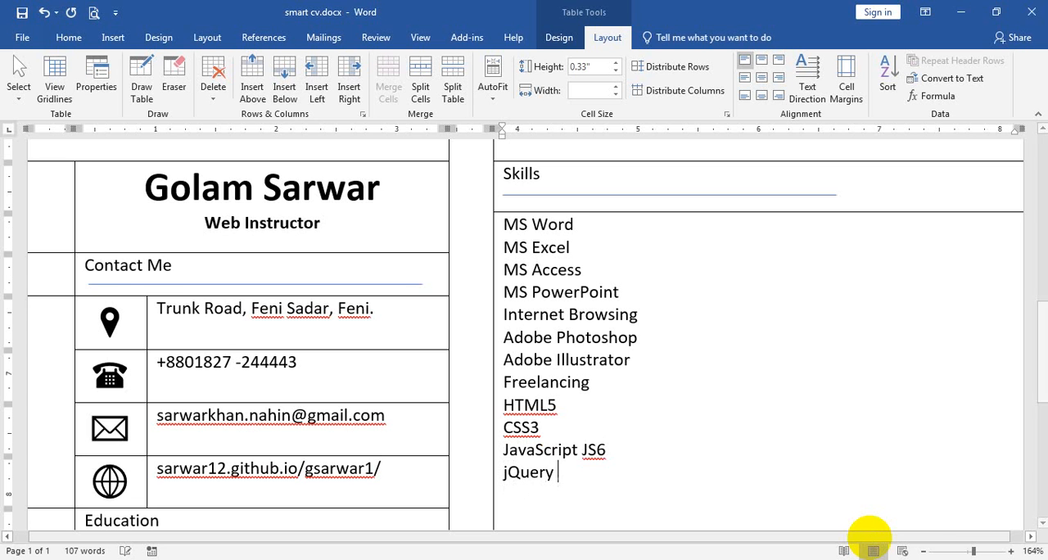
text(4)
key(Return)
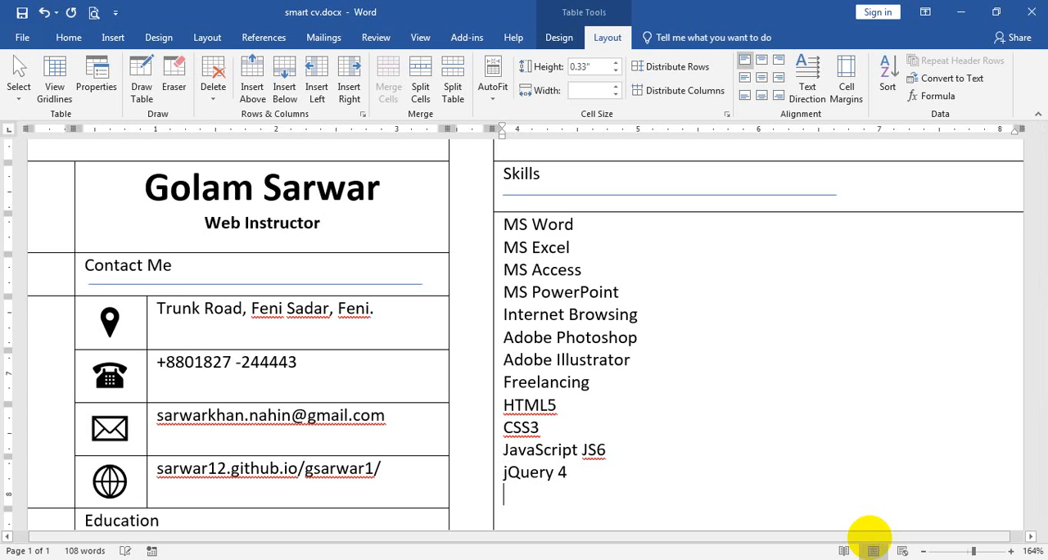
Add "Bootstrap 5" and "PSD2HTML" on separate lines of the skills list and start a new line.
text(Bootsrap 5)
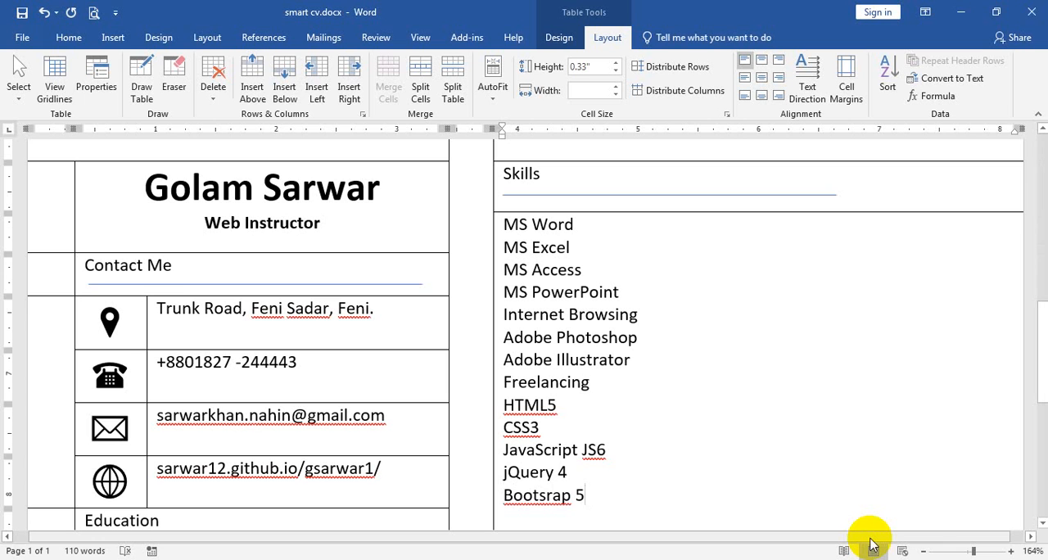
text(t)
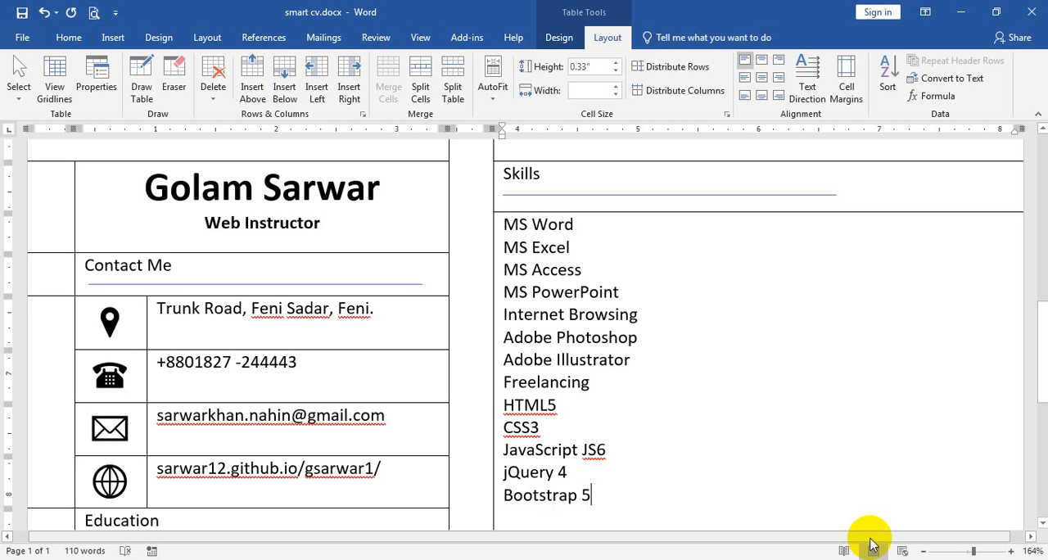
key(Return)
text(PSD)
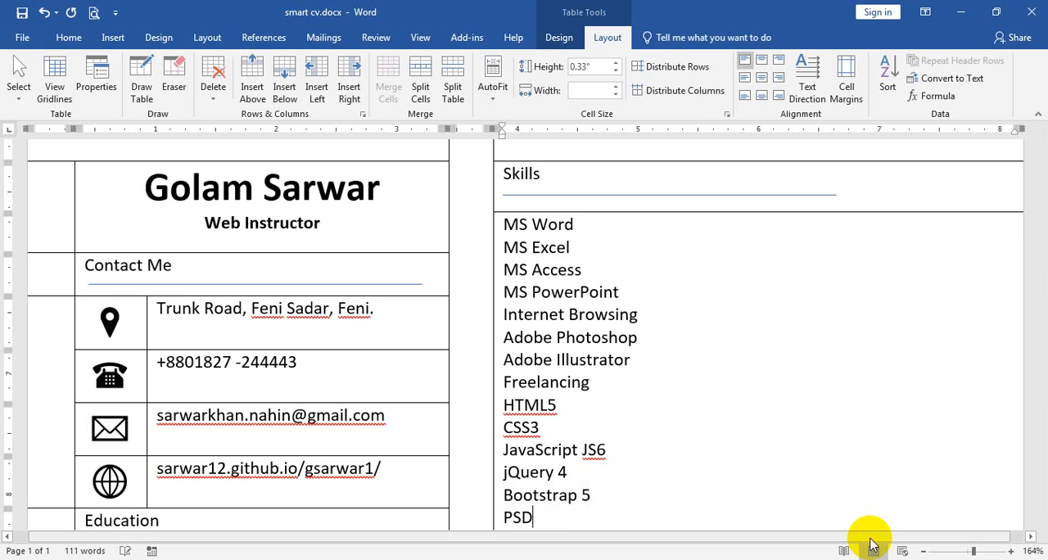
text(2HTML)
key(Return)
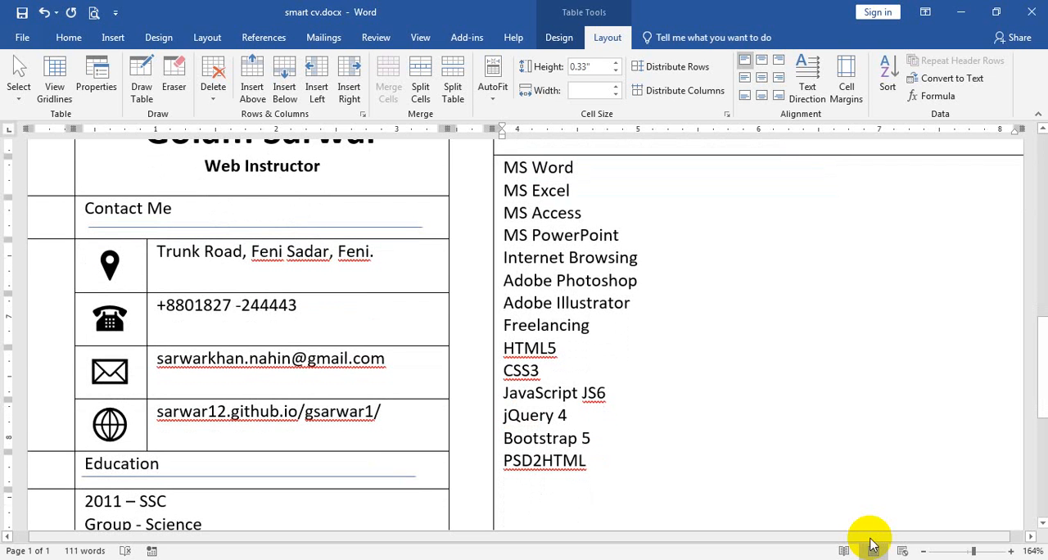
Add "PHP" and "Mysql" on separate lines of the skills list and start a new line.
text(P)
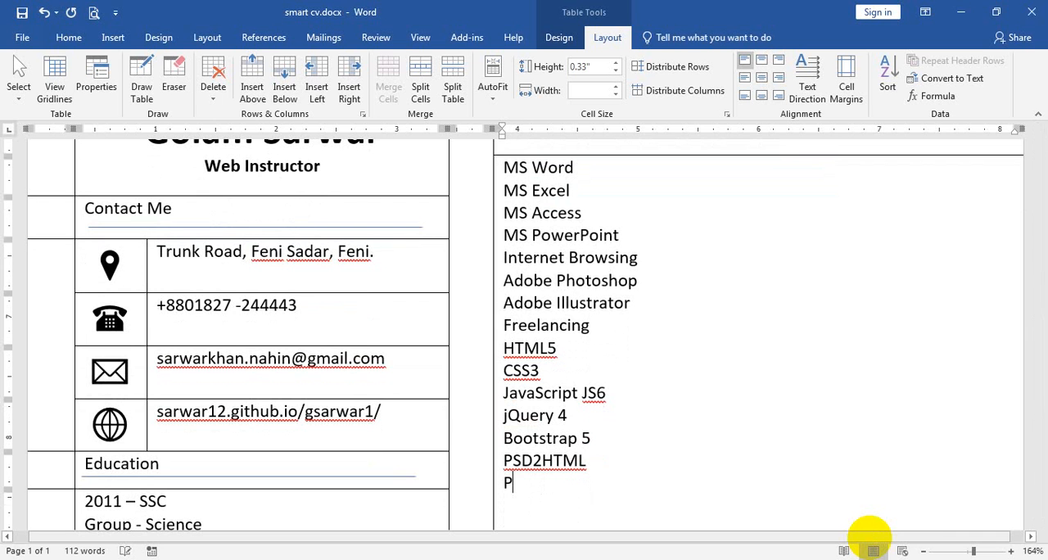
text(HP)
text(Ms)
key(BackSpace)
text(ysq)
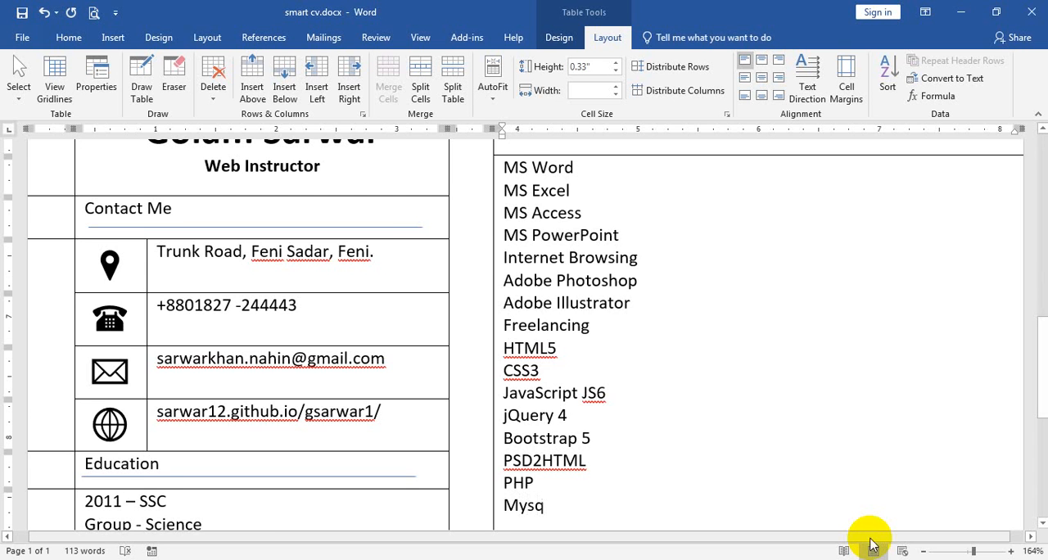
text(l)
key(Return)
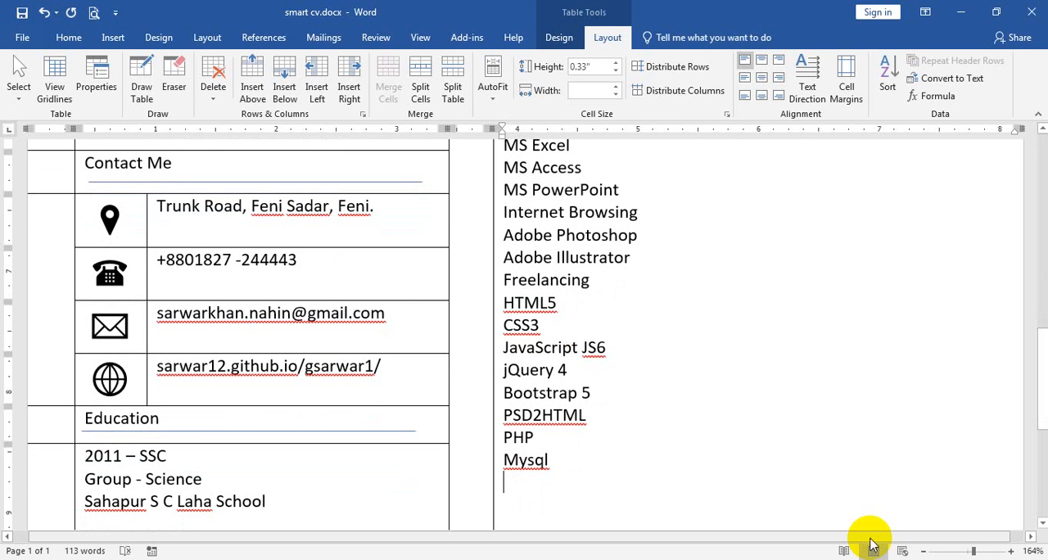
Add "Wordpress" and "Domain hosting" on separate lines of the skills list and start a new line.
text(Wordpress)
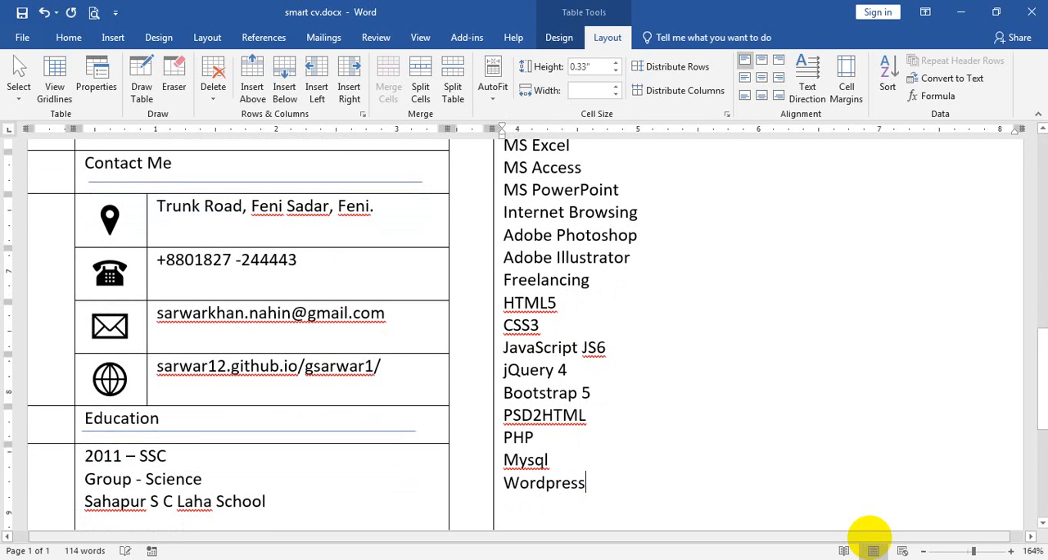
key(Return)
text(Domain )
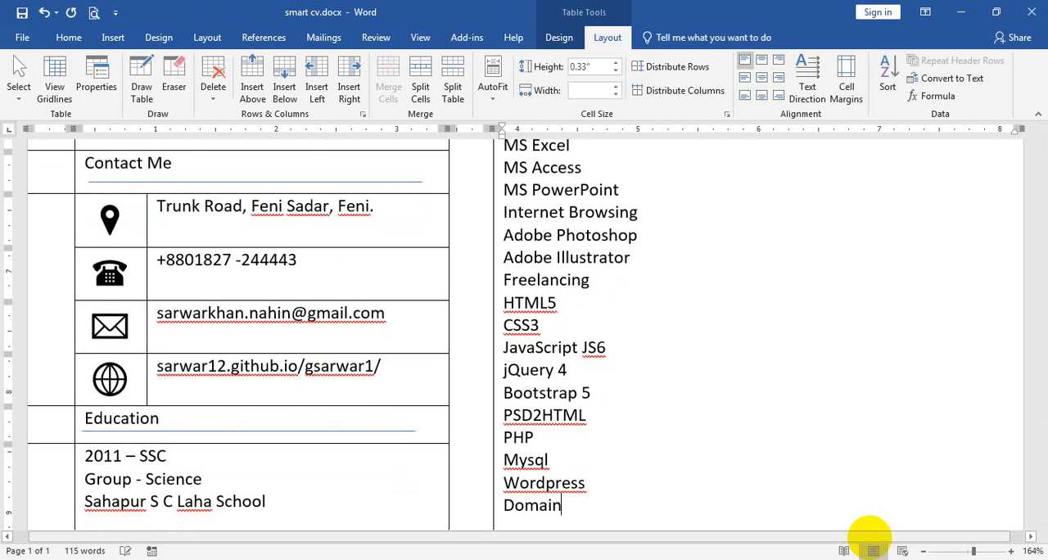
text(hosti)
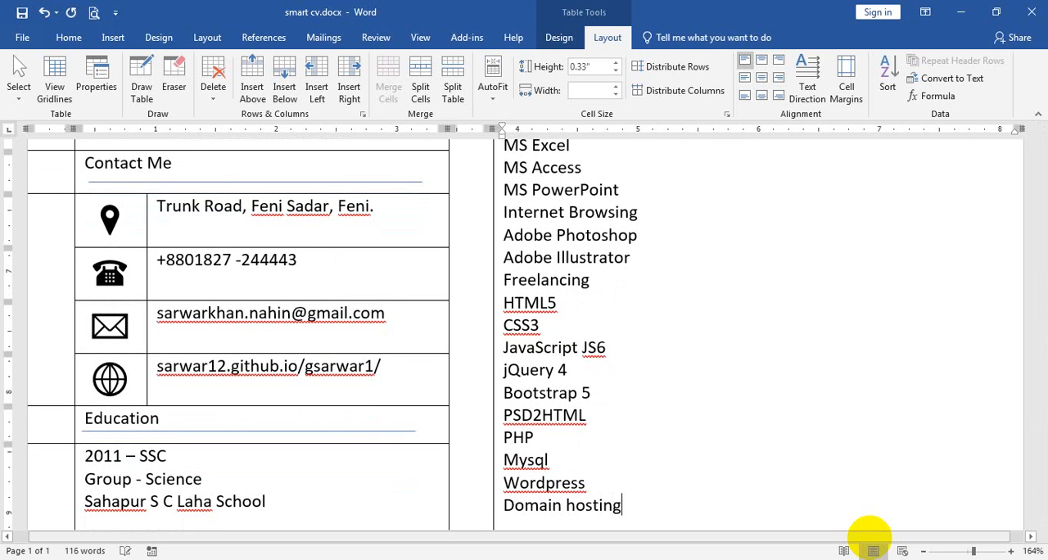
text(ng)
key(Return)
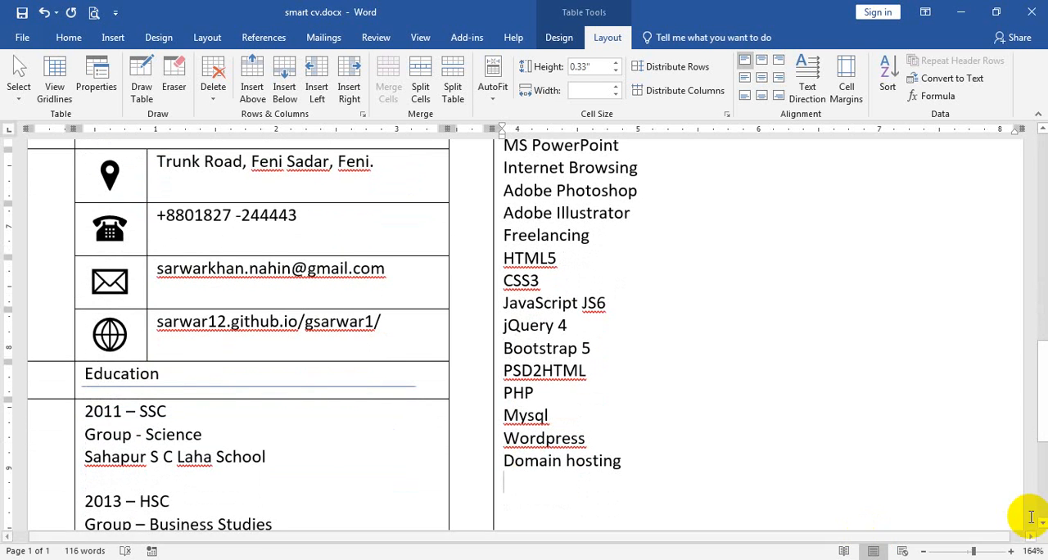
Format all the skills from MS Word to Domain hosting as a bulleted list with four-diamond bullets.
scroll(683, 467, down, 3)
scroll(684, 468, up, 3)
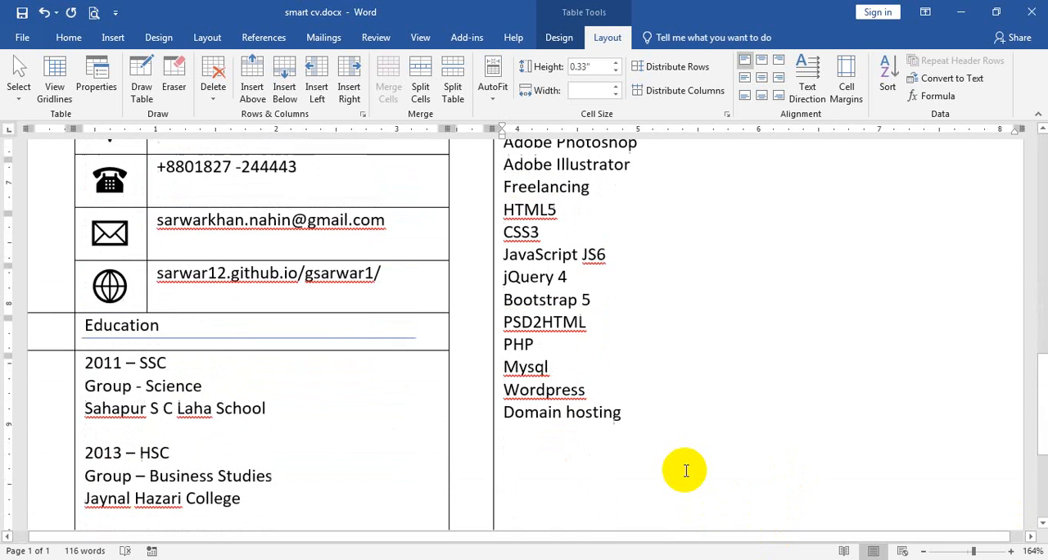
scroll(659, 426, up, 5)
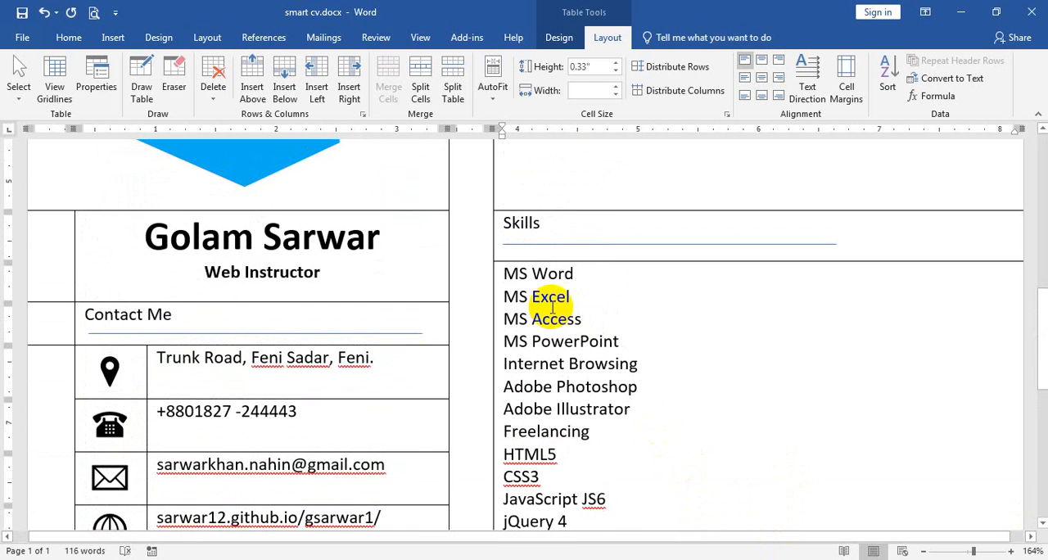
shift+click(505, 275)
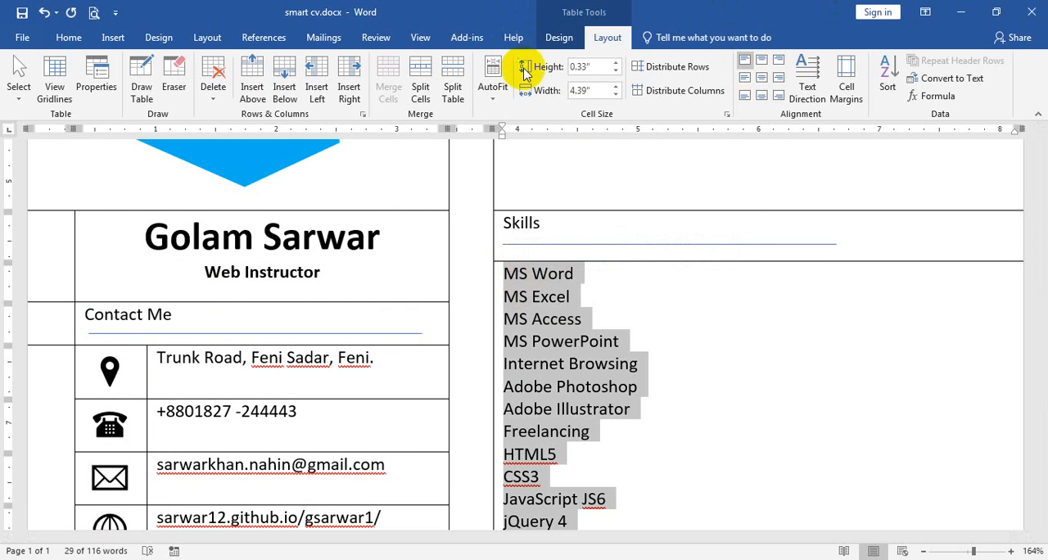
click(71, 37)
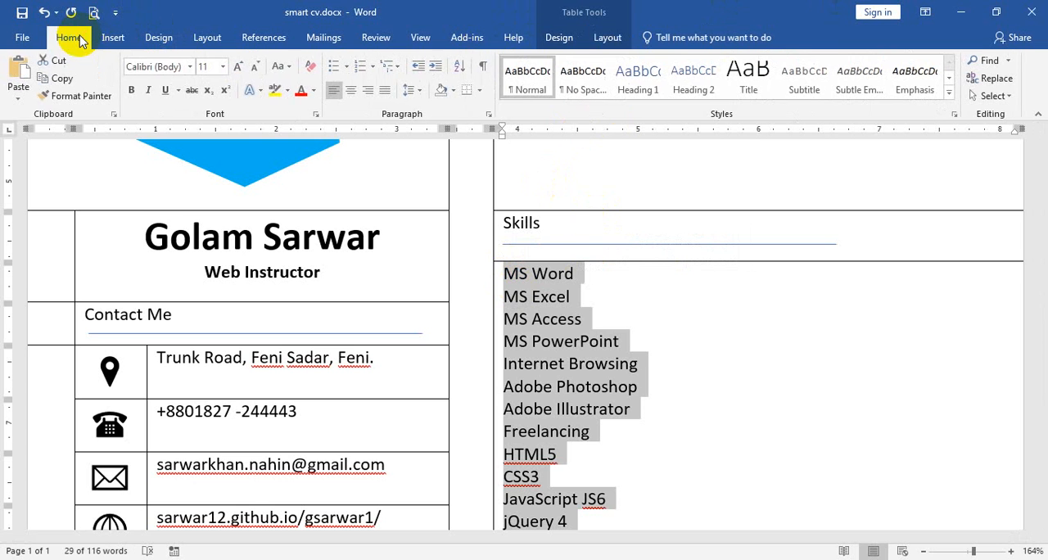
click(349, 68)
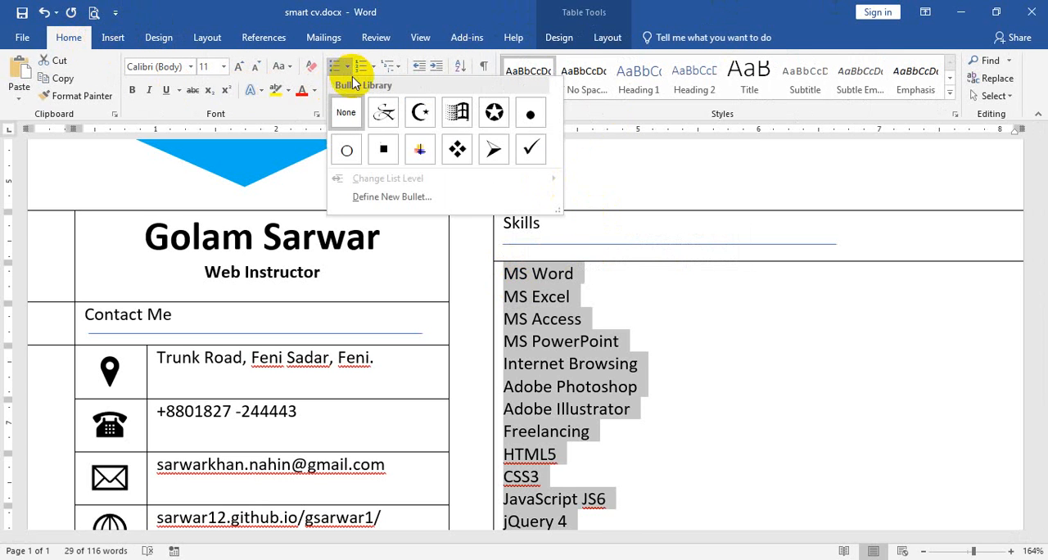
click(457, 151)
Set the line spacing of the bulleted skills list to 2.0 and deselect the text.
click(412, 90)
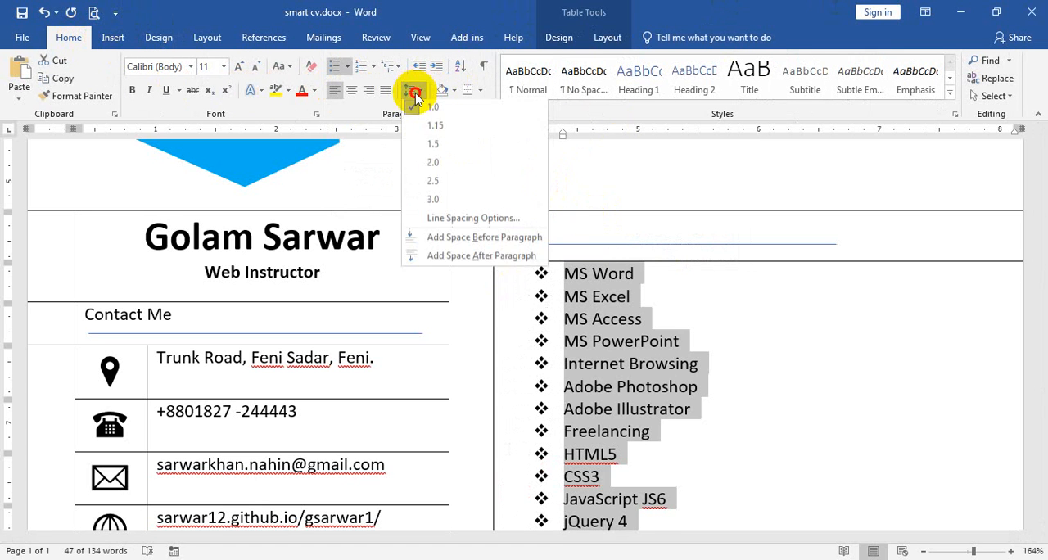
click(436, 166)
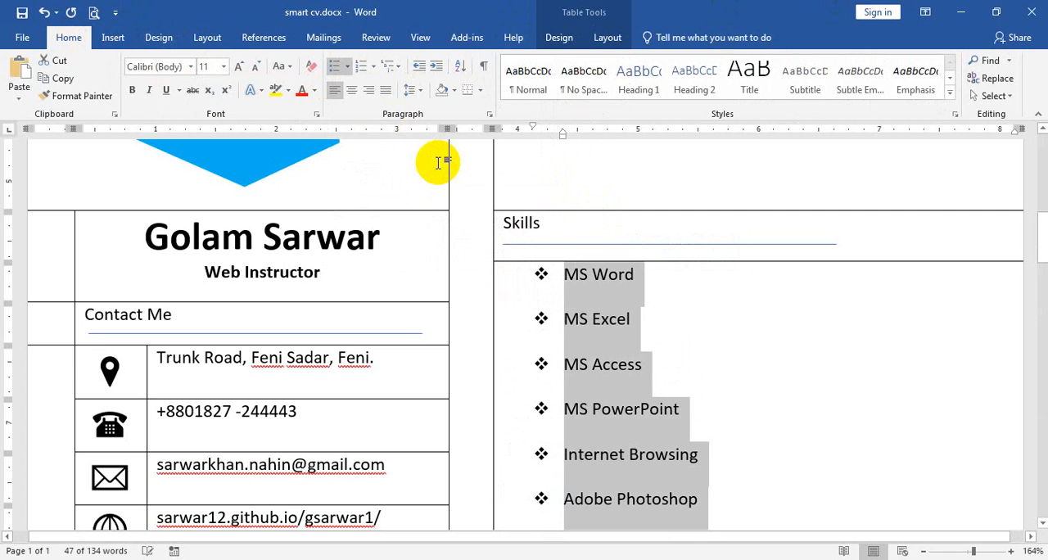
click(697, 335)
scroll(697, 335, down, 3)
scroll(696, 336, up, 2)
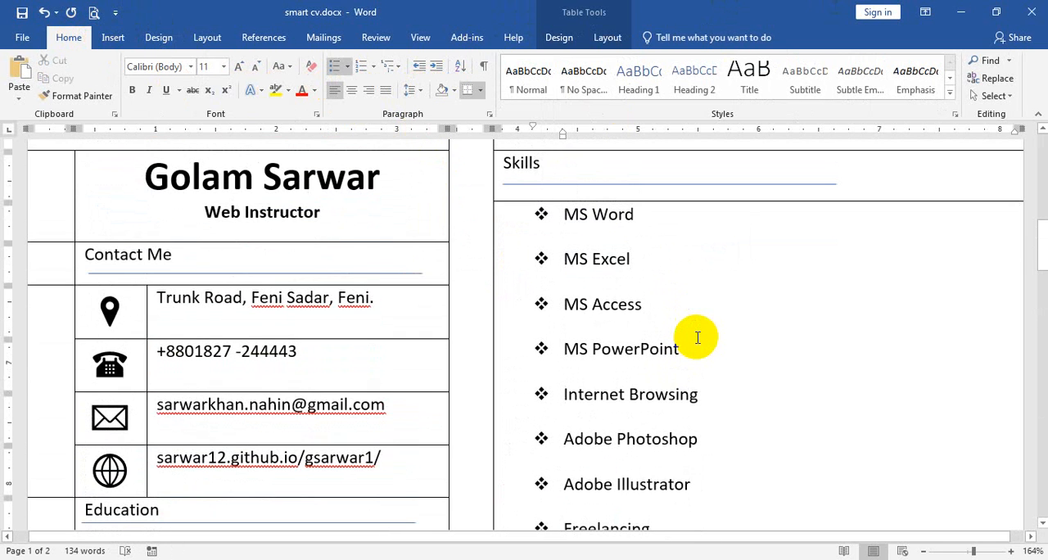
Draw a blue pentagon arrow bar about 2.39" wide and 0.11" high beside MS Word in the Skills list.
click(112, 36)
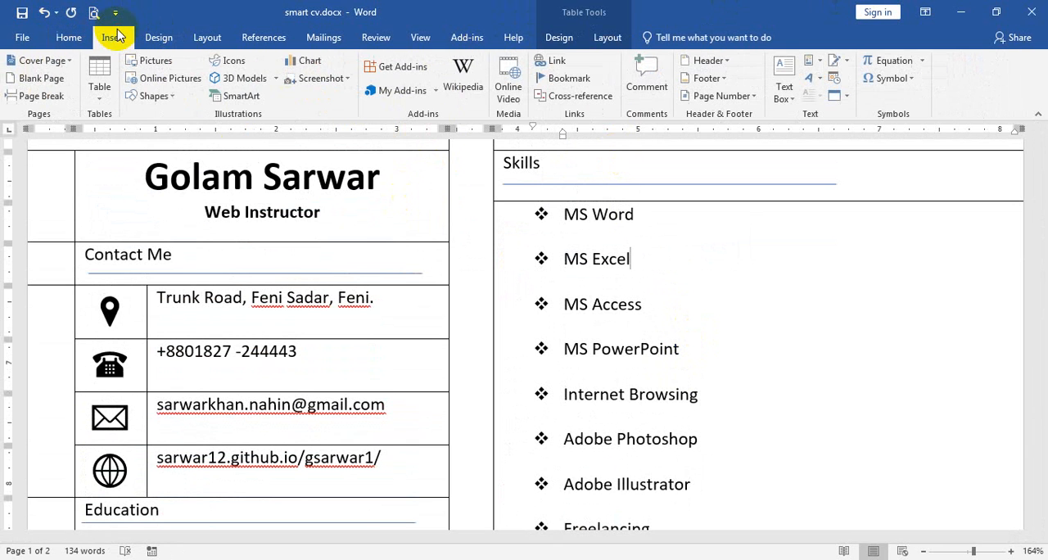
click(155, 97)
scroll(351, 227, down, 2)
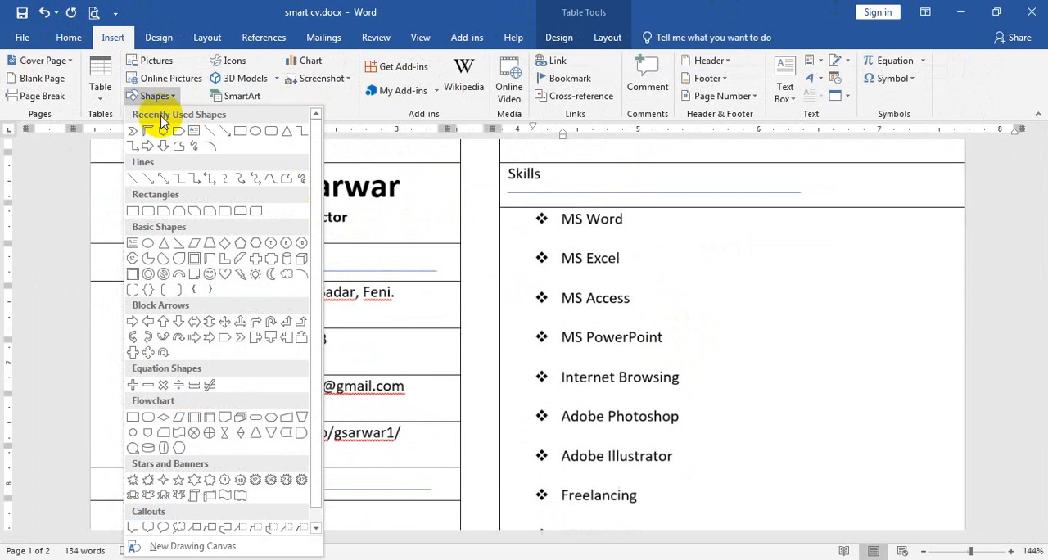
click(182, 134)
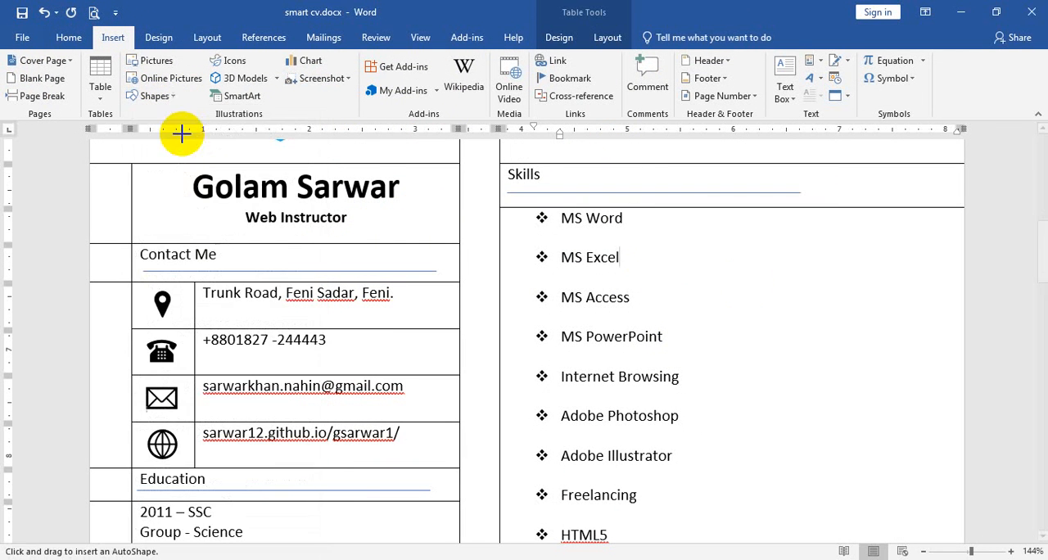
drag(700, 215, 937, 227)
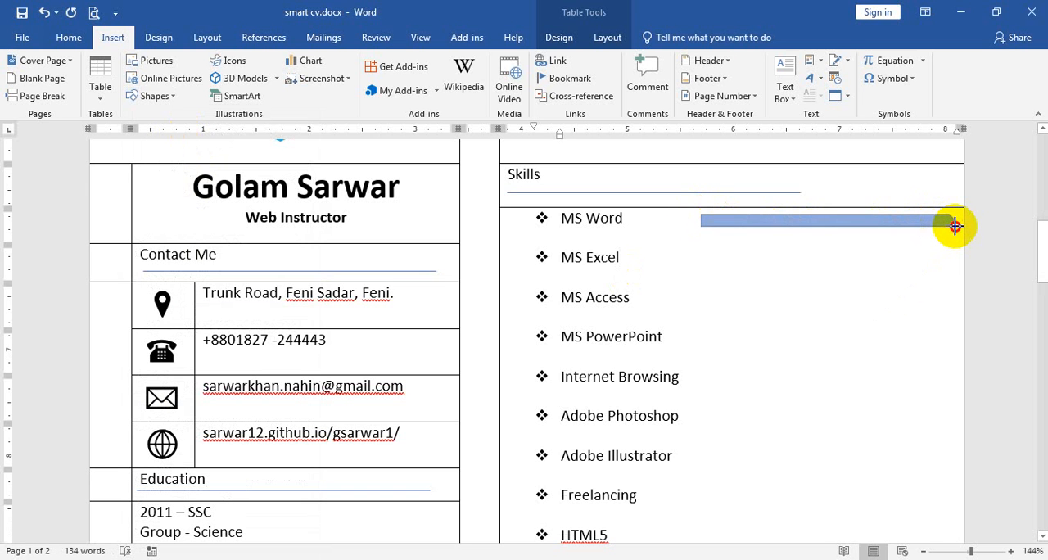
drag(952, 224, 955, 224)
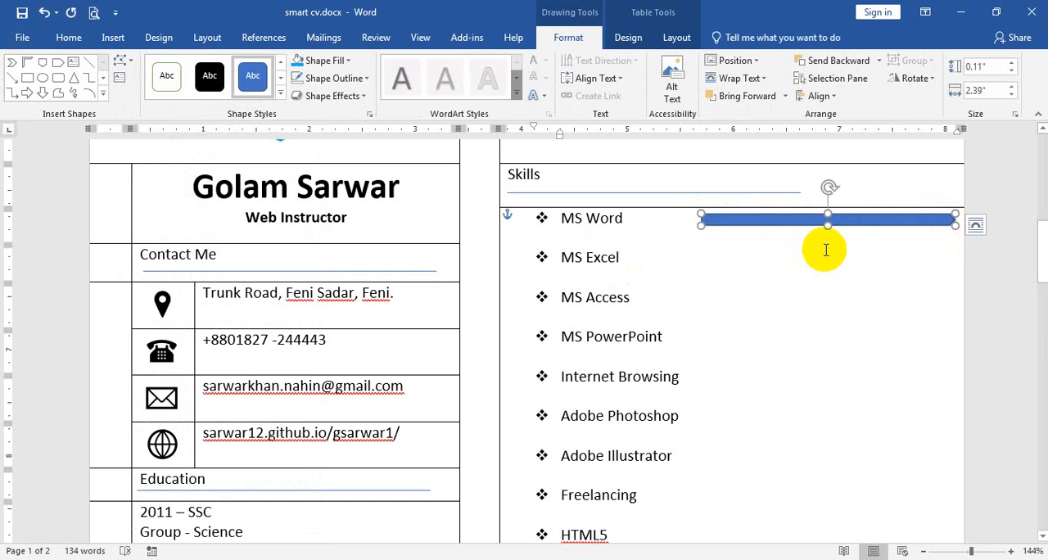
Duplicate the MS Word arrow bar and shrink the copy to about 1.62" wide and 0.08" high.
key(ctrl+d)
scroll(933, 297, up, 3)
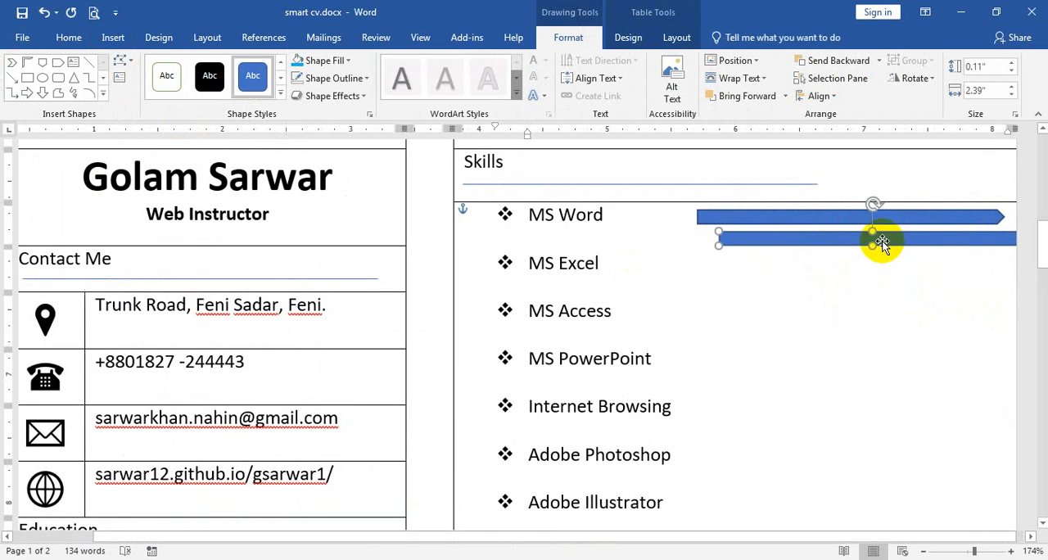
drag(874, 239, 832, 243)
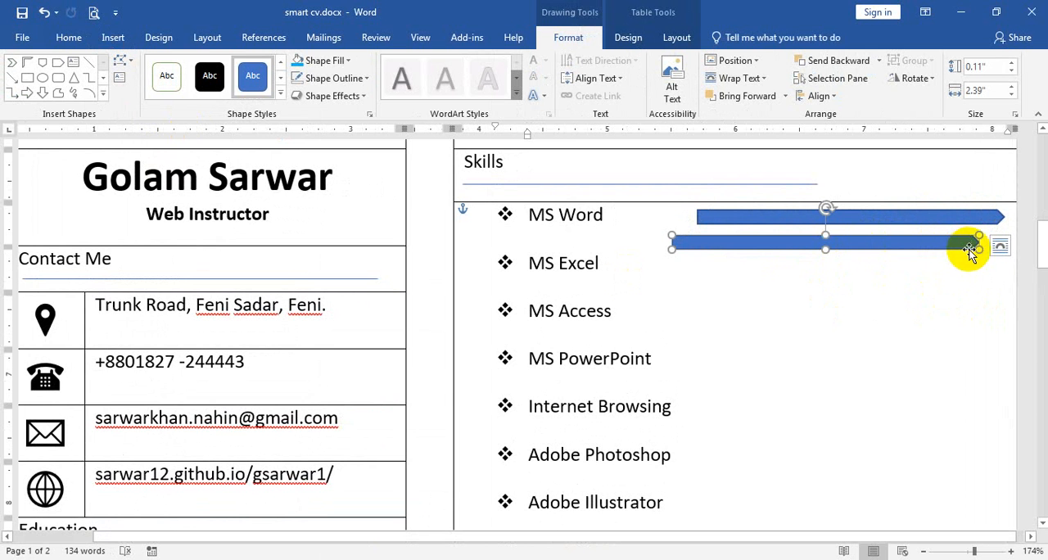
drag(977, 247, 880, 246)
scroll(911, 262, up, 5)
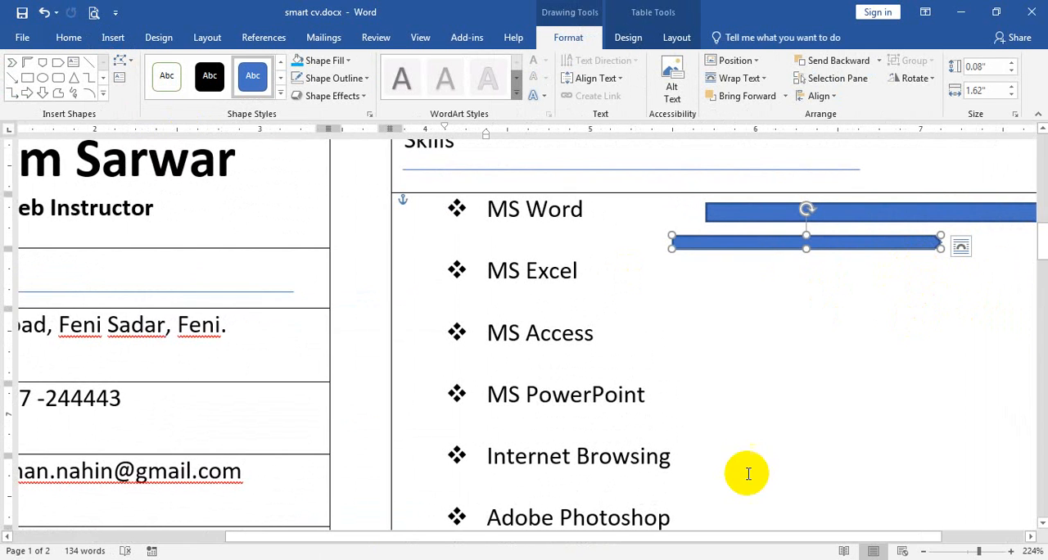
drag(565, 536, 651, 531)
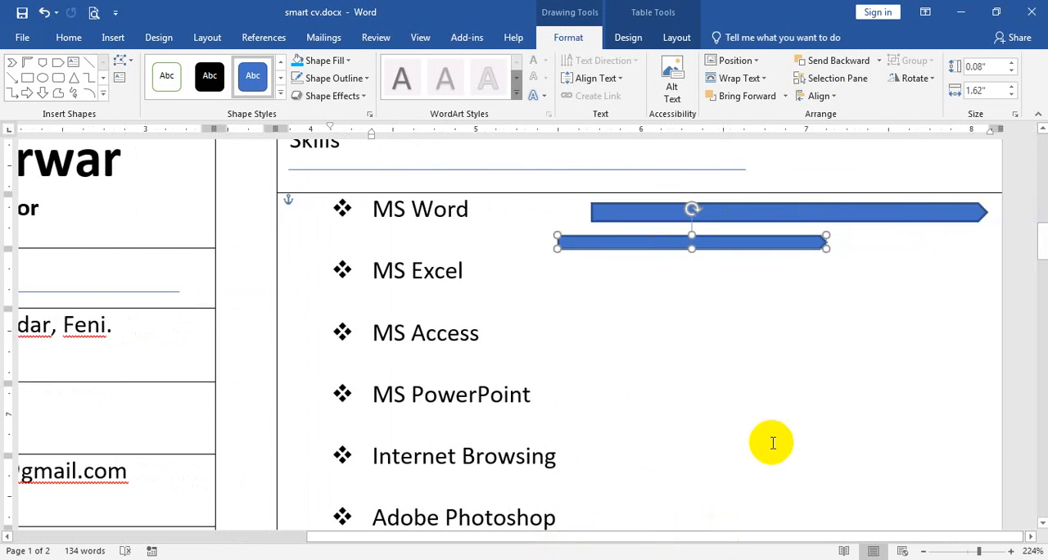
Move the smaller arrow onto the MS Word bar so that their flat starting ends line up.
scroll(830, 343, up, 3)
scroll(830, 343, down, 1)
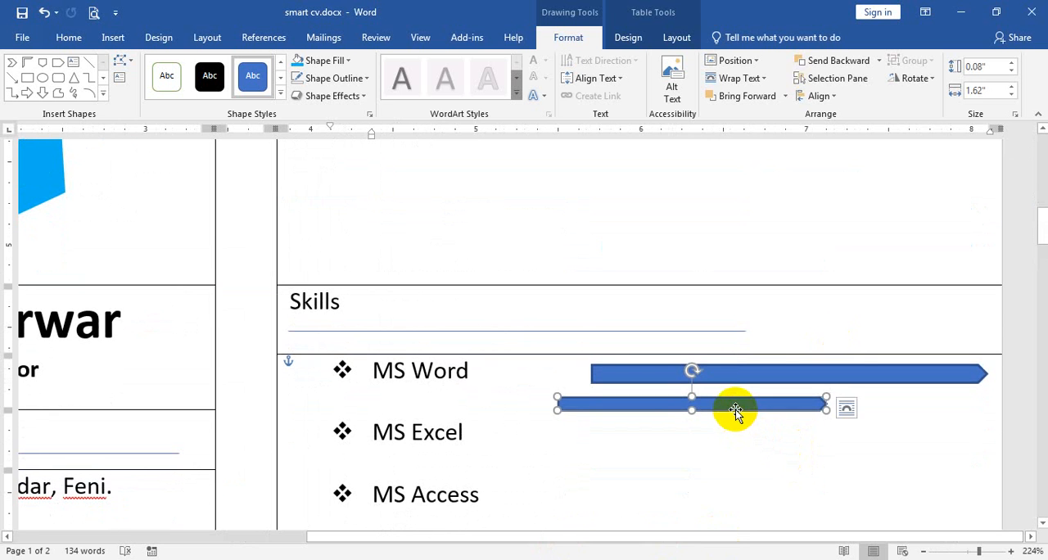
drag(735, 411, 766, 376)
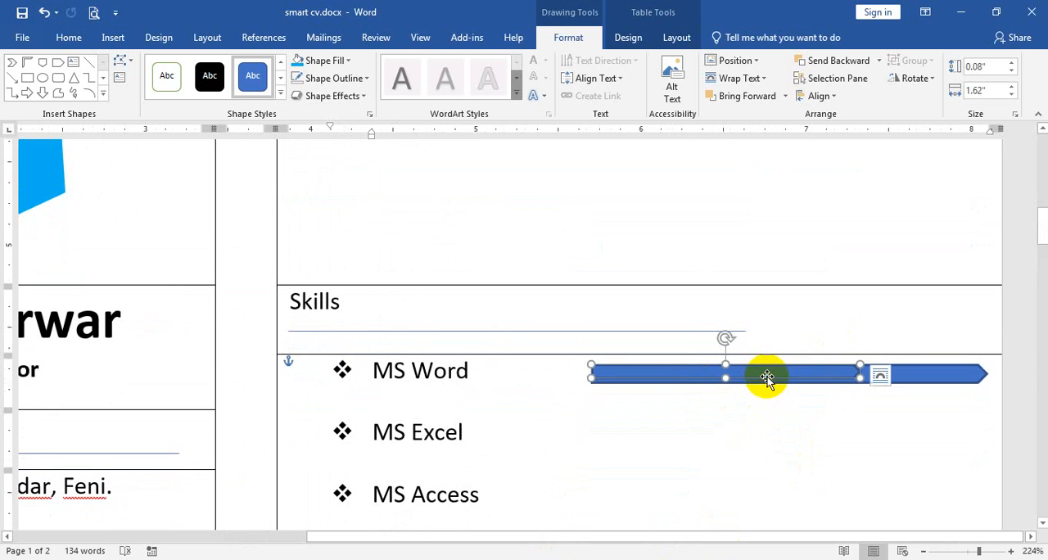
Enlarge the overlaid arrow to about 1.76" wide and 0.1" high, and fill it with white.
ctrl+scroll(844, 393, up, 4)
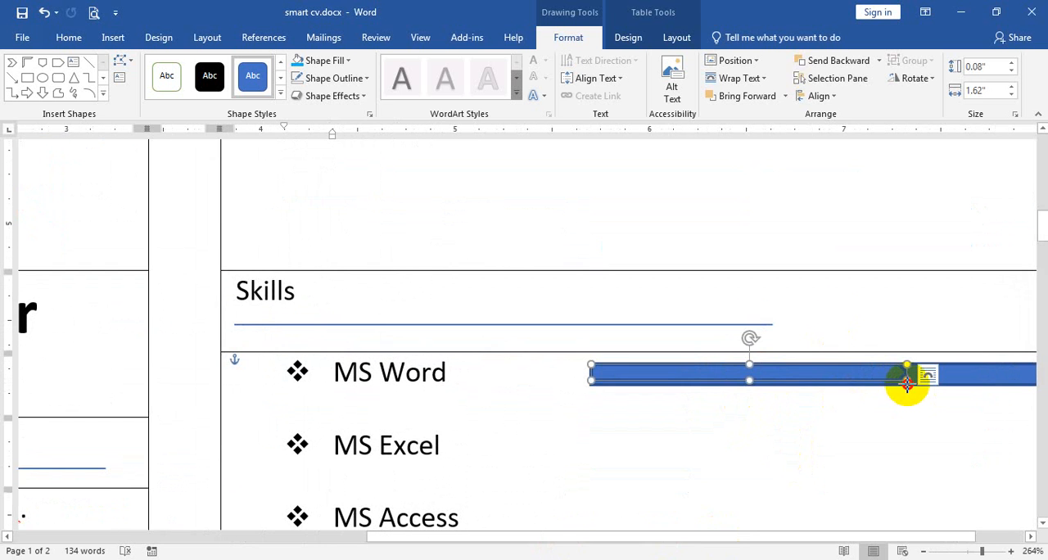
drag(906, 385, 933, 385)
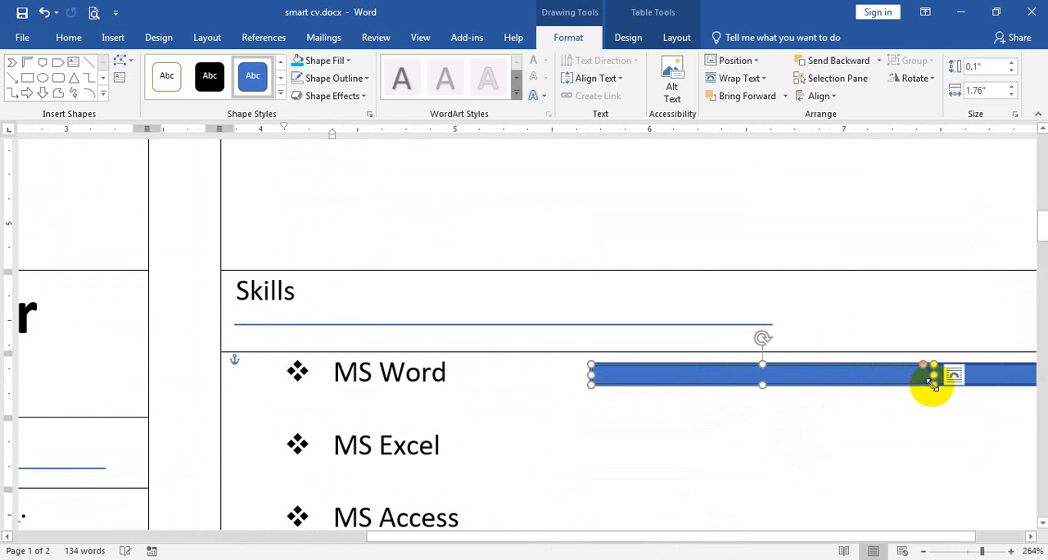
ctrl+scroll(933, 417, down, 3)
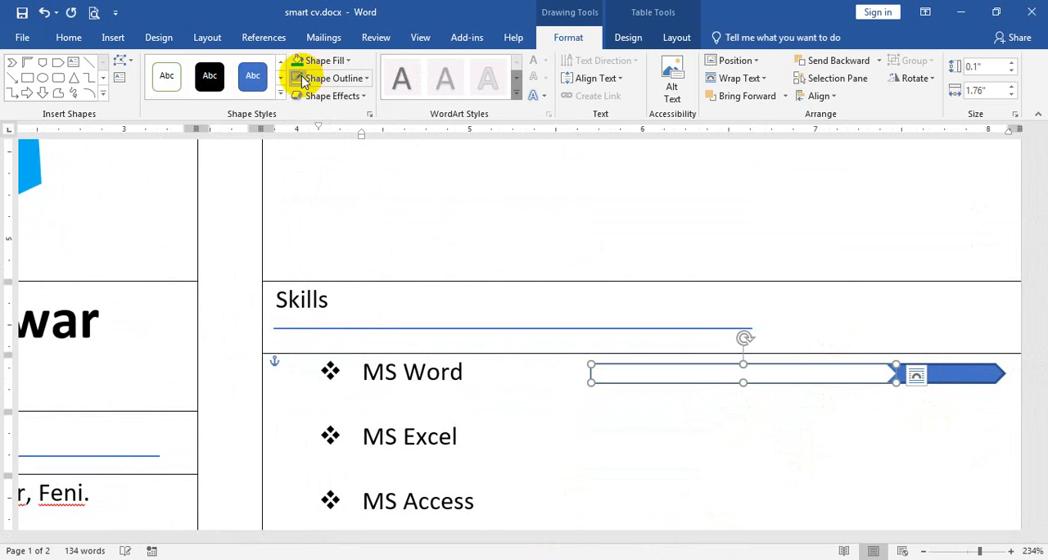
click(920, 456)
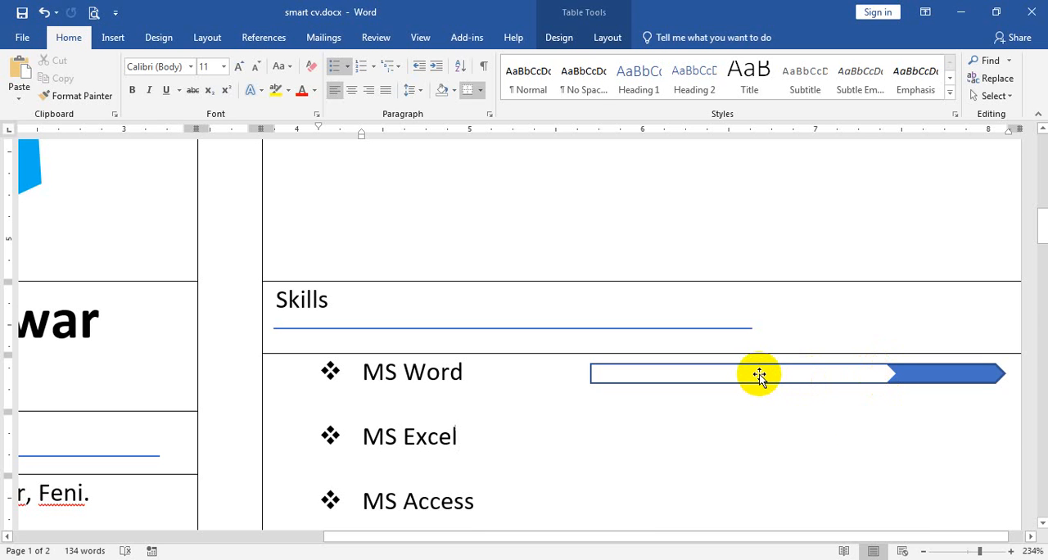
Group the white arrow and the blue arrow beside MS Word into one skill bar.
scroll(865, 398, down, 5)
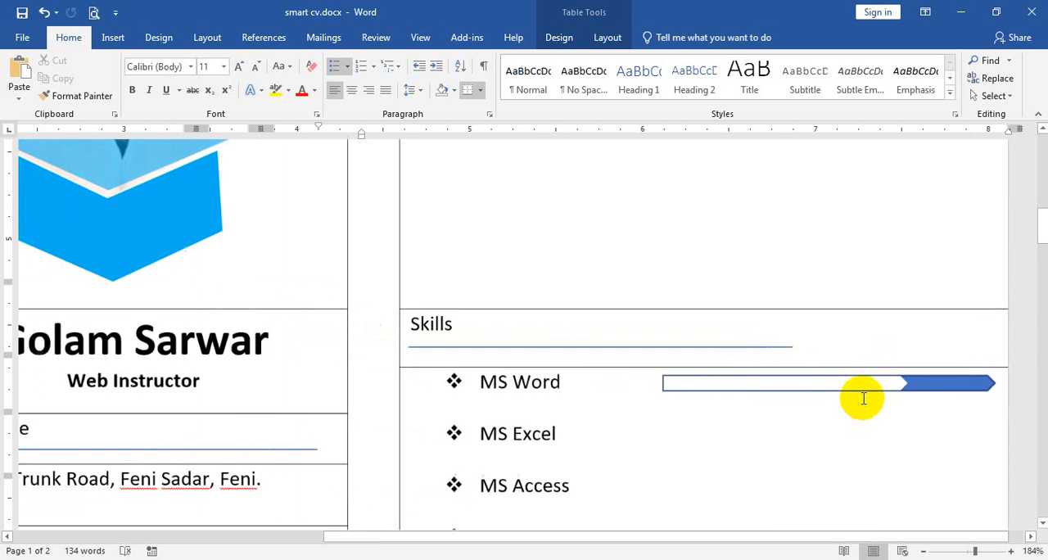
click(957, 388)
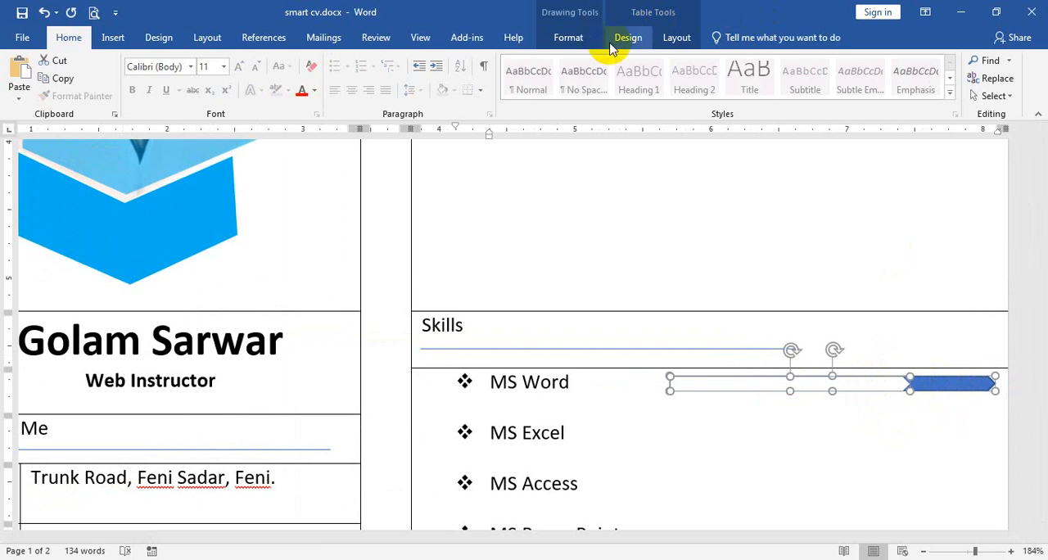
click(573, 39)
click(914, 61)
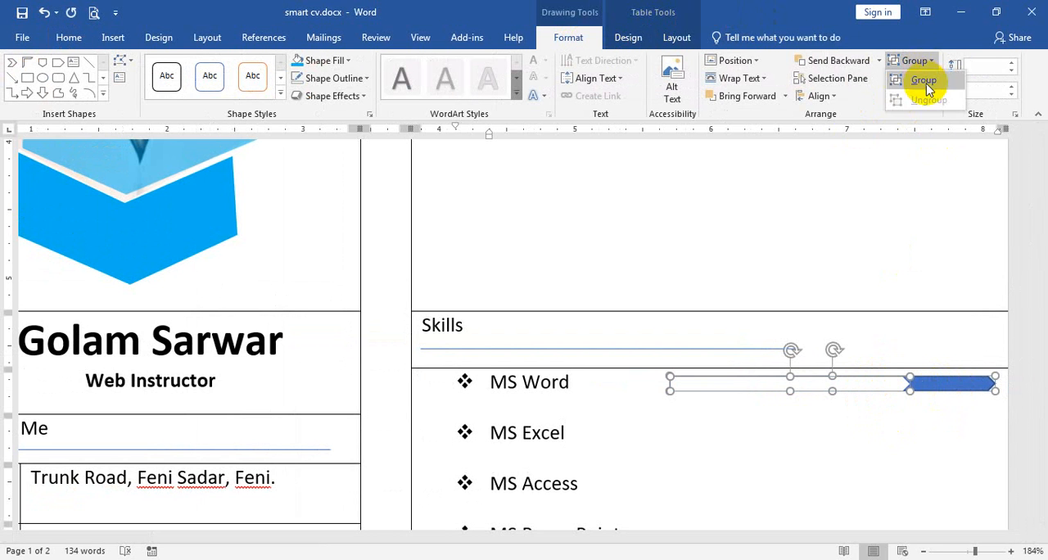
click(923, 80)
Duplicate the grouped skill bar and nudge the copy toward the MS Excel line.
ctrl+scroll(920, 389, down, 2)
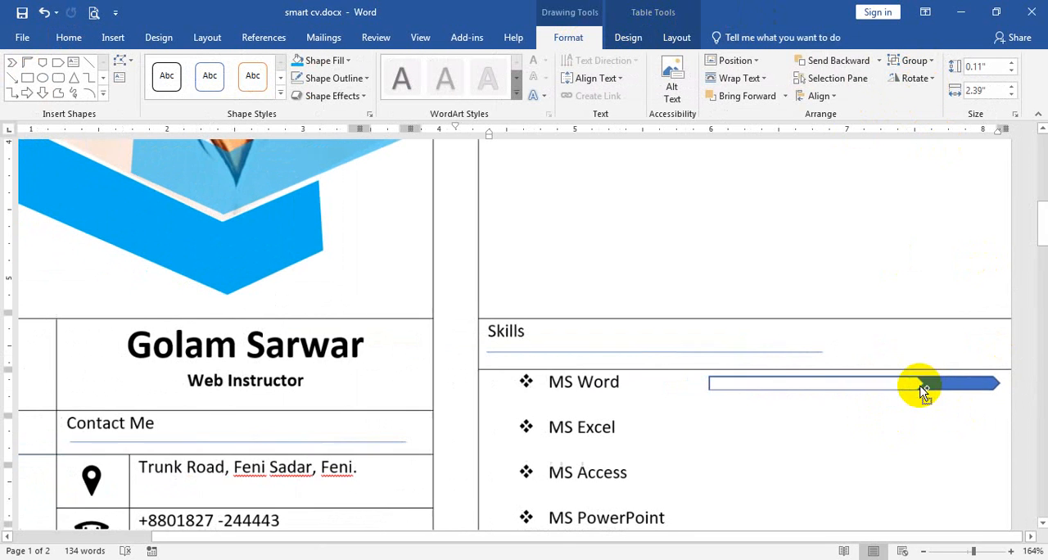
key(ctrl+d)
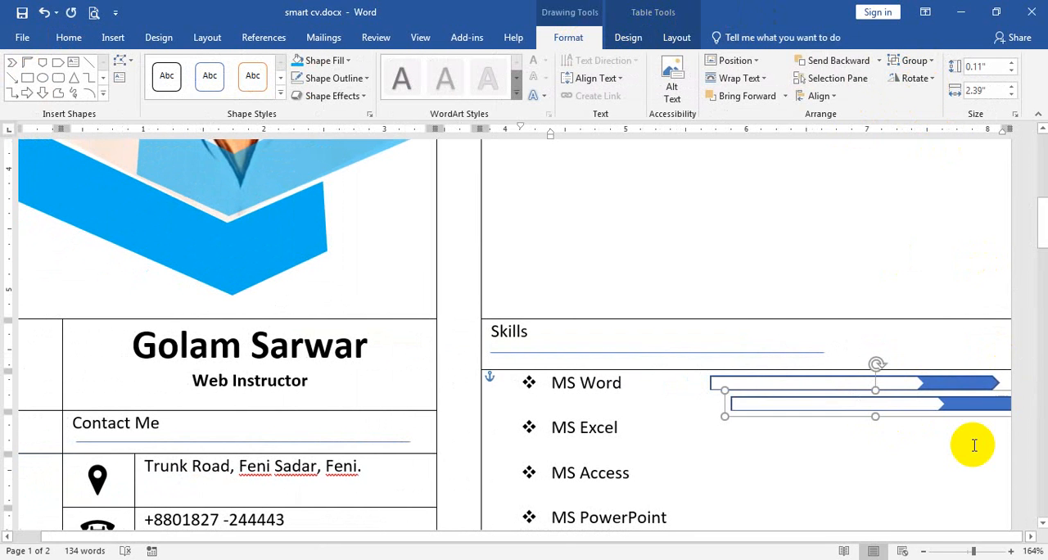
key(Down)
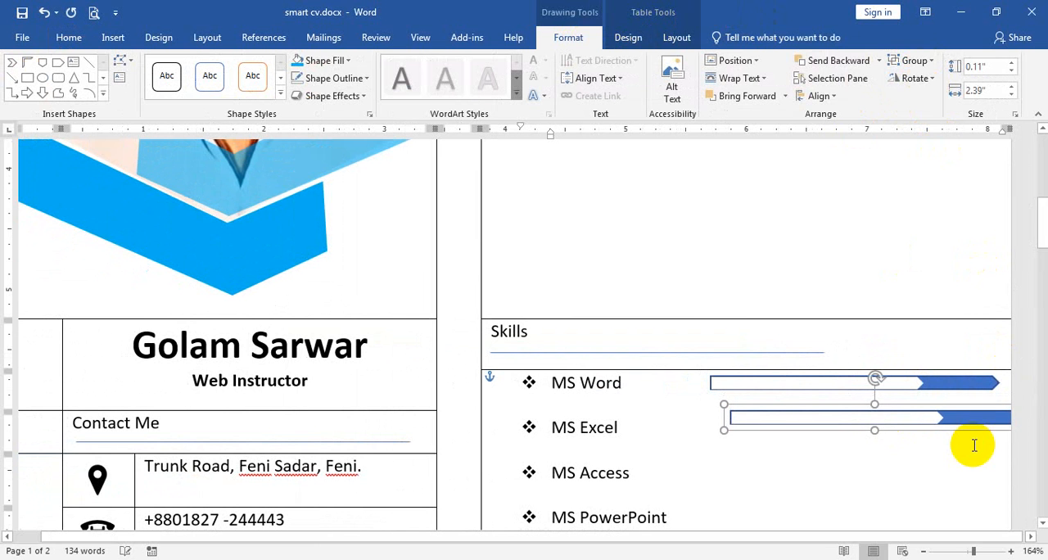
key(Left)
Turn on the document gridlines to help align the skill bars.
click(671, 37)
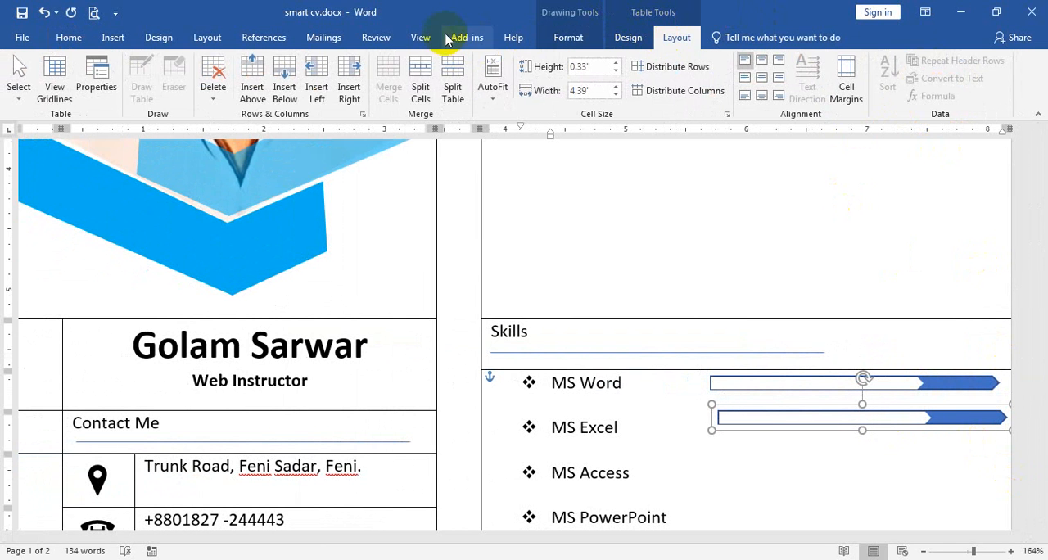
click(420, 37)
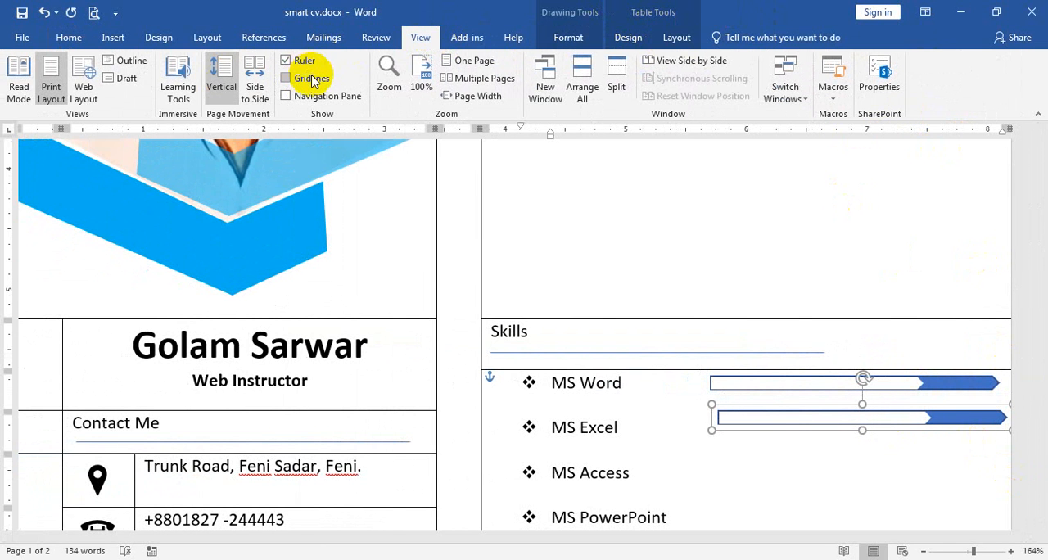
click(313, 79)
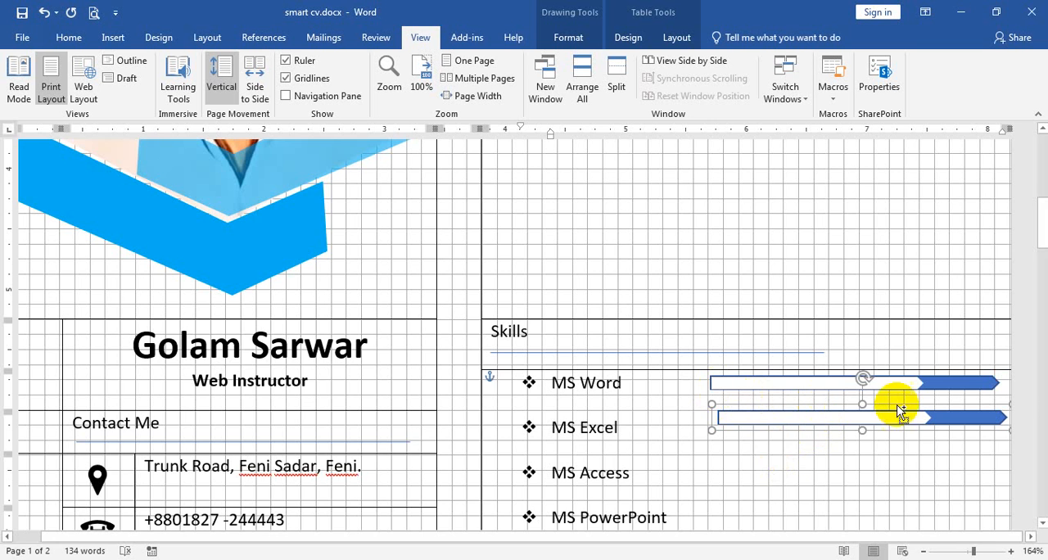
Reposition the MS Word skill bar horizontally so its start sits just before the 6-inch mark, level with its text.
scroll(901, 409, up, 6)
click(721, 374)
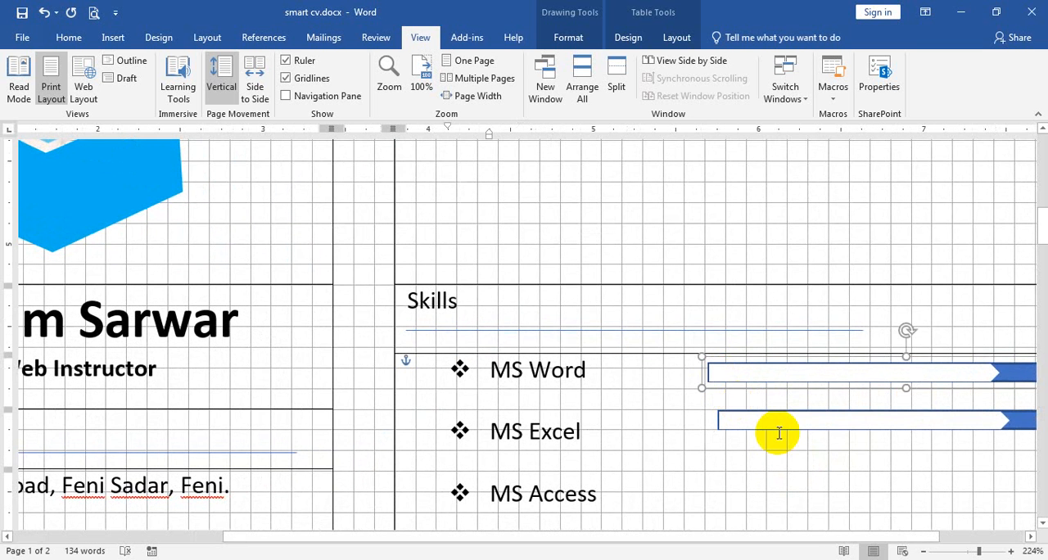
key(Left)
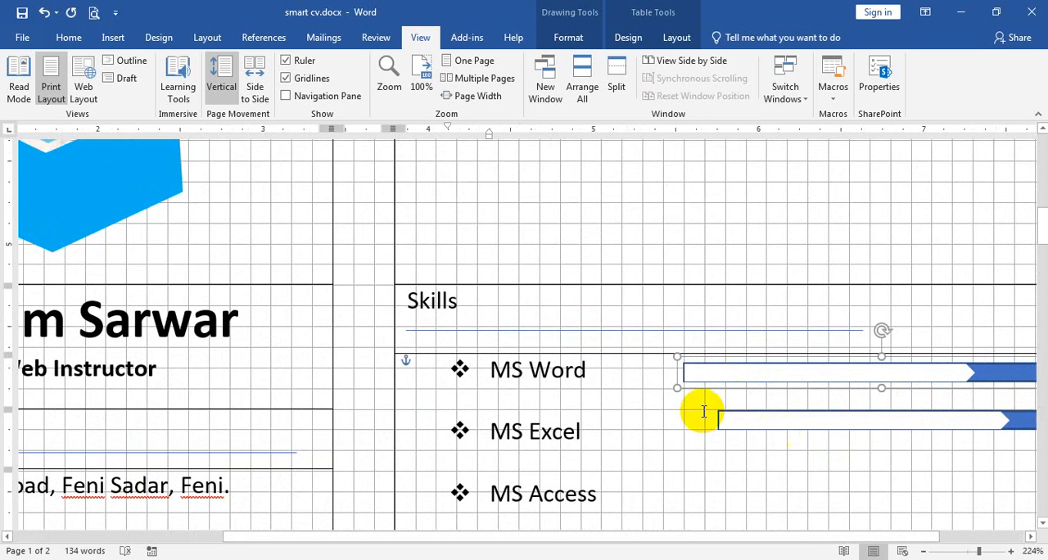
drag(706, 375, 740, 375)
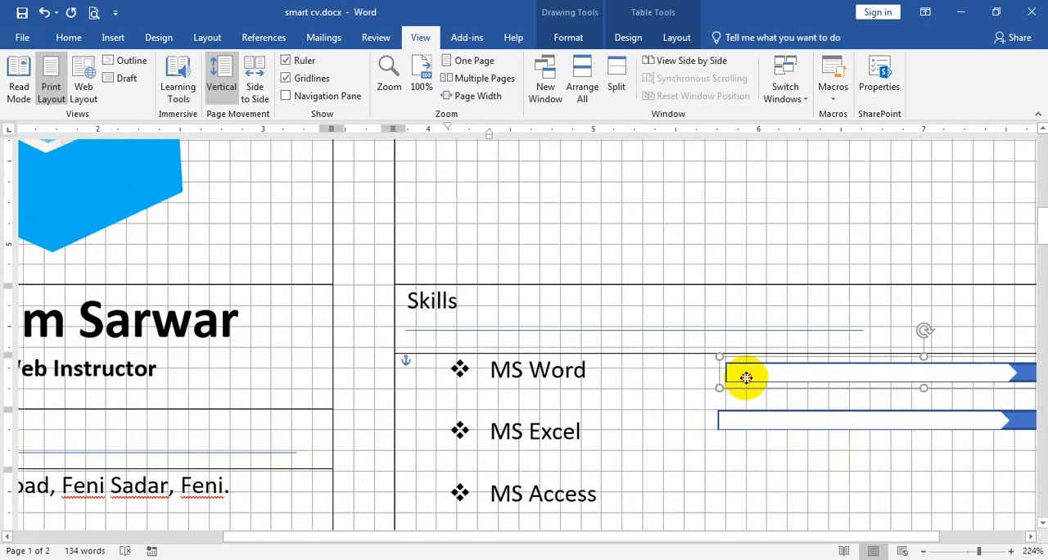
Move the second skill bar level with MS Excel and line up its start with the MS Word bar.
click(744, 422)
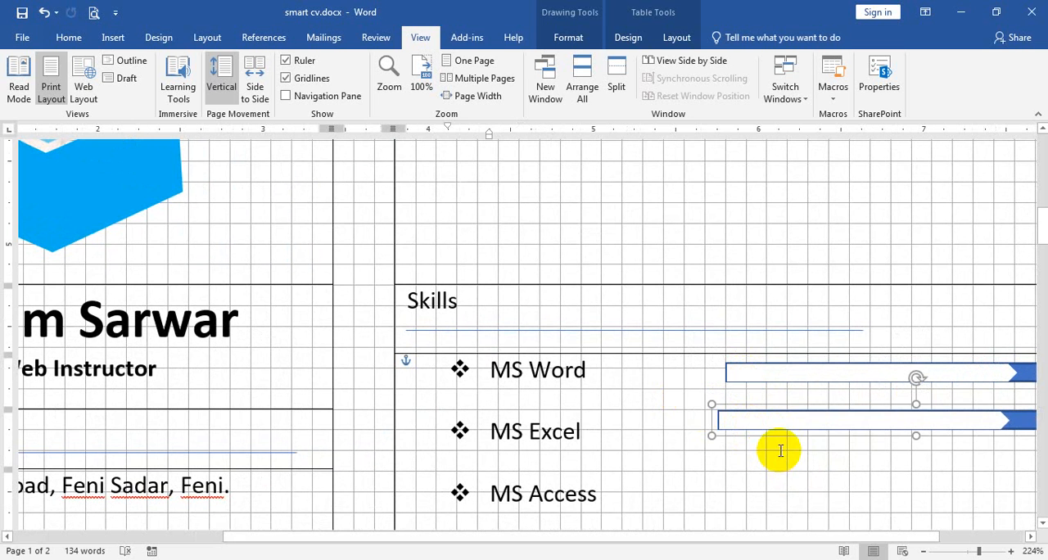
key(Down)
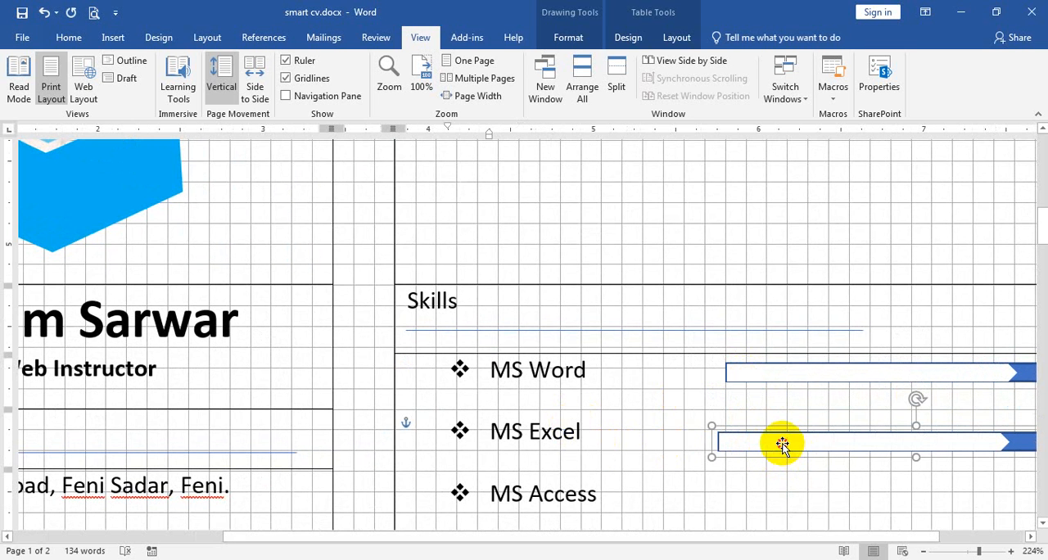
drag(782, 444, 790, 436)
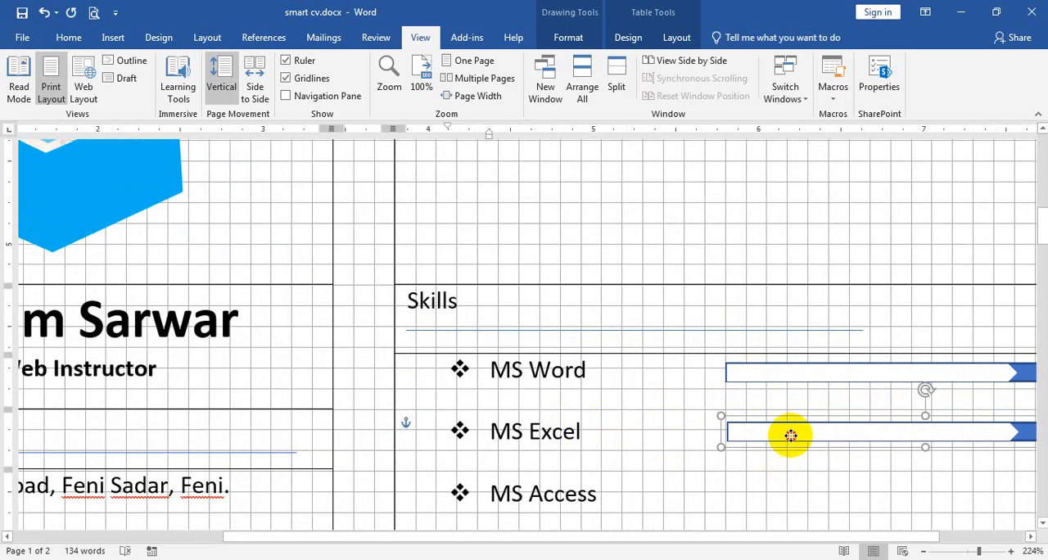
Add copies of the skill bar beside MS Access and MS PowerPoint, aligned with the bars above.
scroll(793, 435, down, 3)
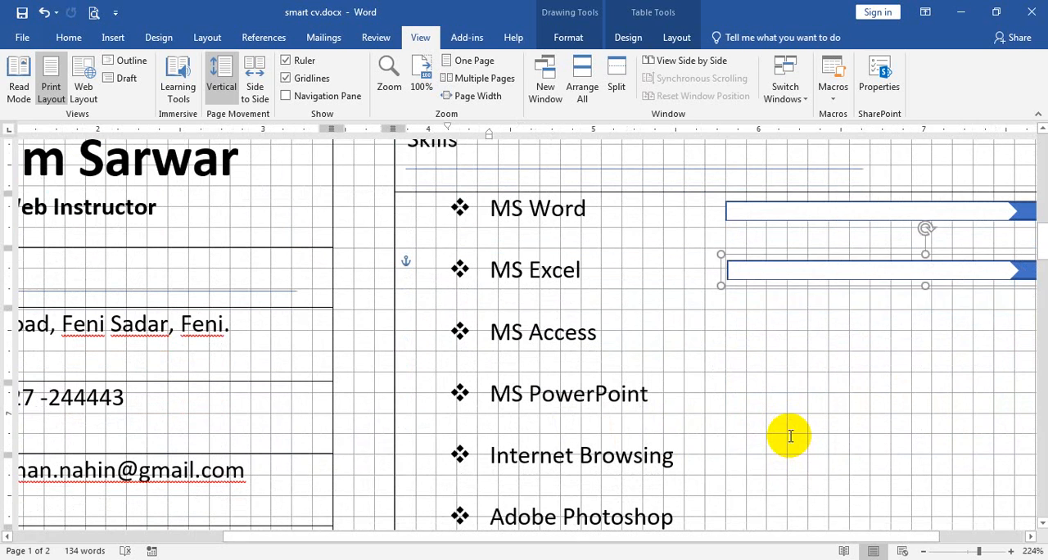
key(ctrl+v)
drag(781, 302, 759, 334)
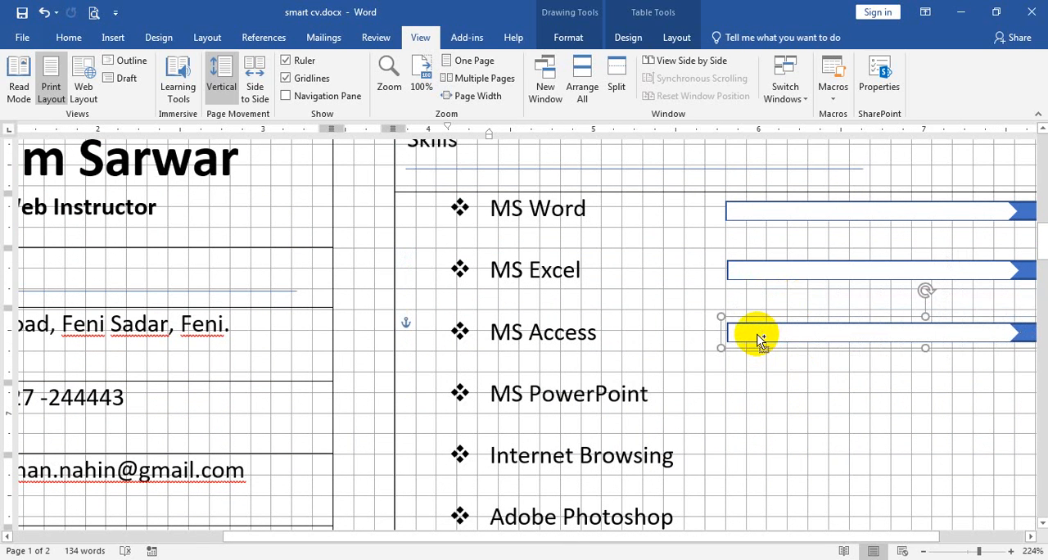
key(ctrl+v)
drag(827, 368, 795, 404)
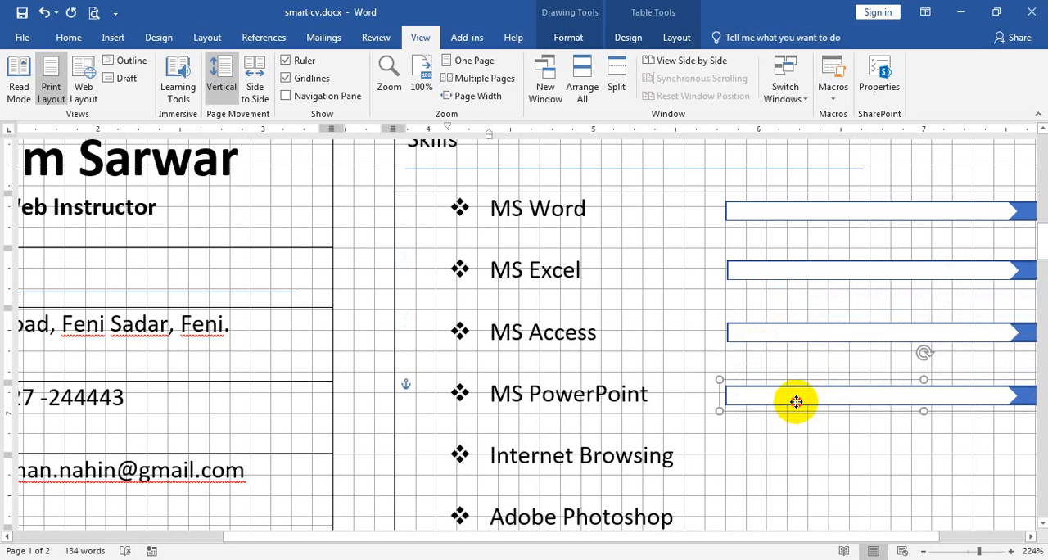
drag(796, 401, 798, 402)
Add another copy of the skill bar beside Internet Browsing, aligned with the bars above.
key(ctrl+v)
scroll(842, 405, down, 3)
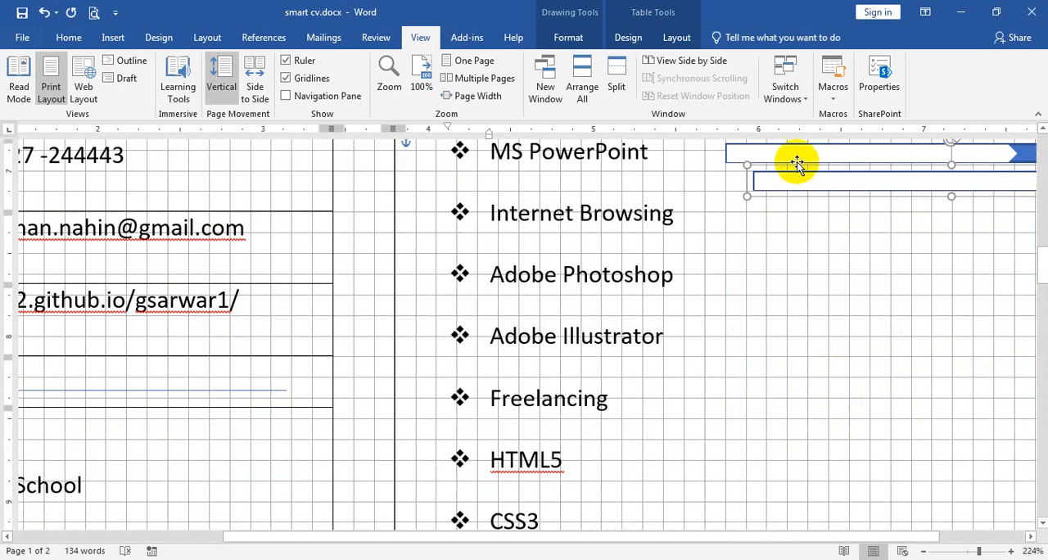
drag(791, 180, 760, 212)
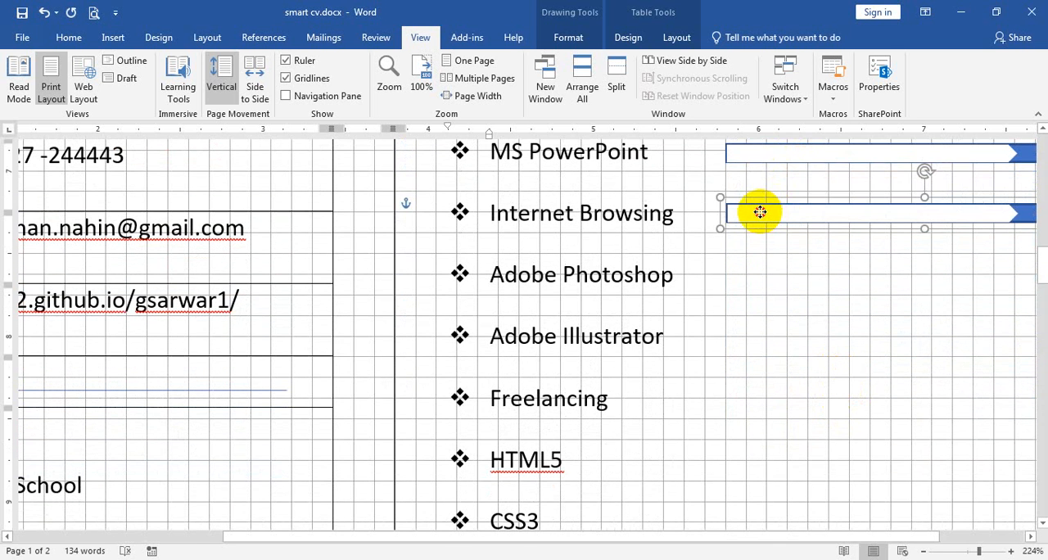
Add a copy of the skill bar beside Adobe Photoshop, aligned with the bars above.
key(ctrl+v)
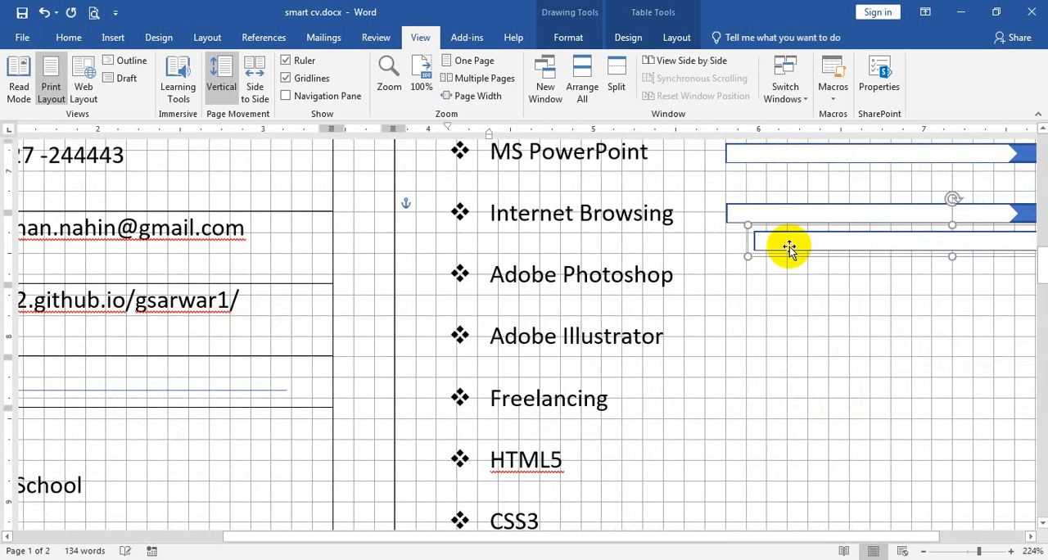
drag(786, 251, 783, 278)
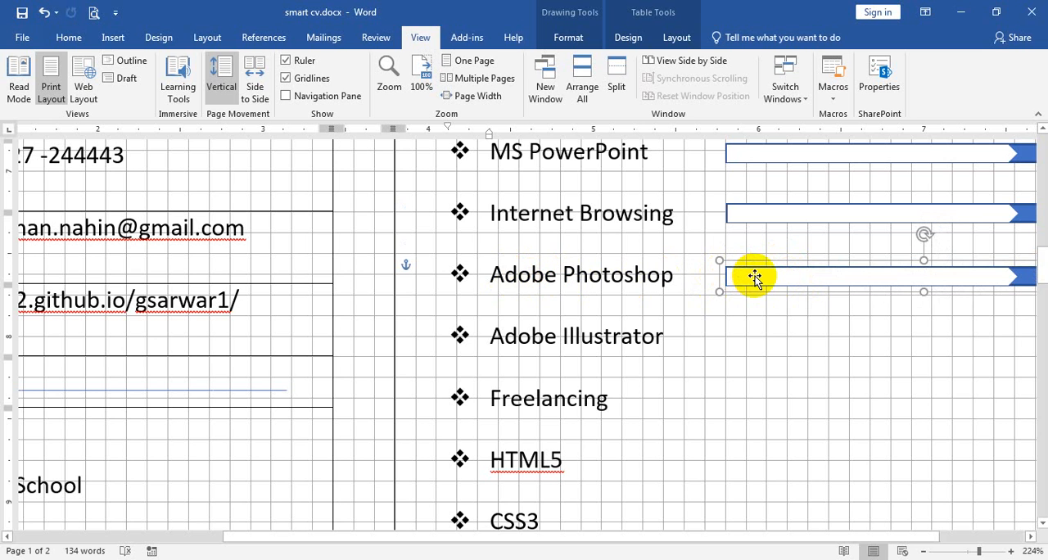
scroll(918, 328, down, 6)
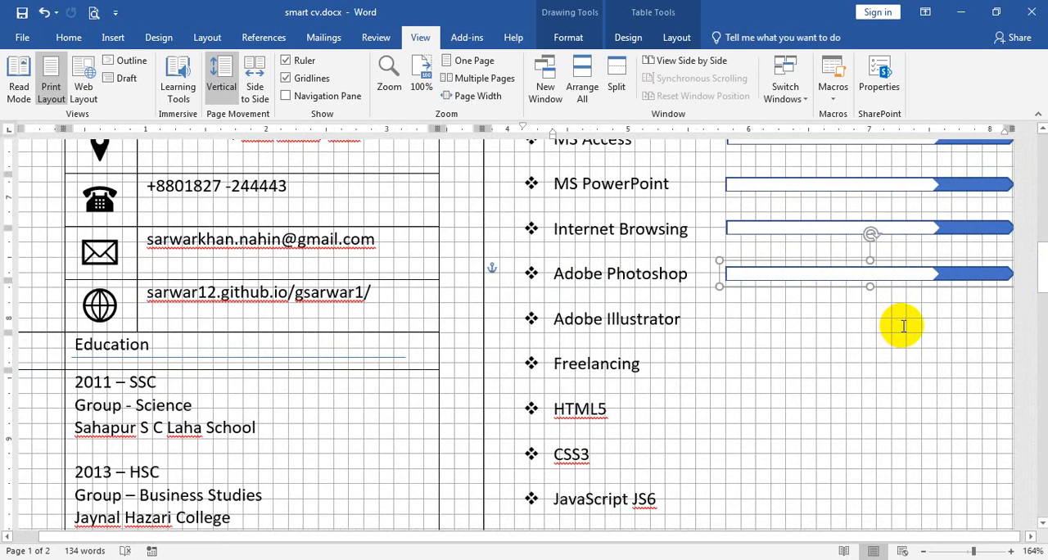
shift+click(812, 233)
shift+click(798, 187)
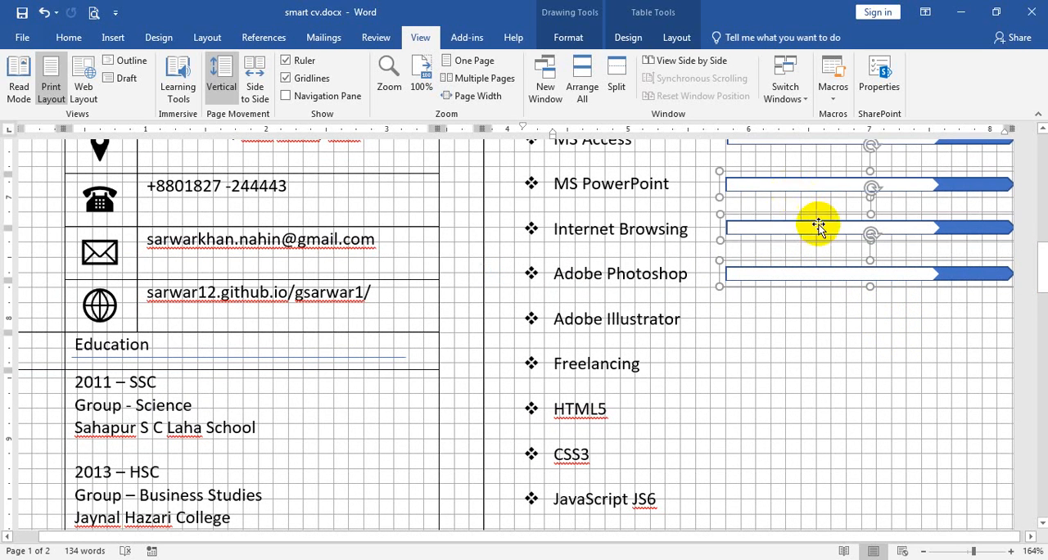
scroll(813, 221, up, 1)
shift+click(812, 209)
click(809, 201)
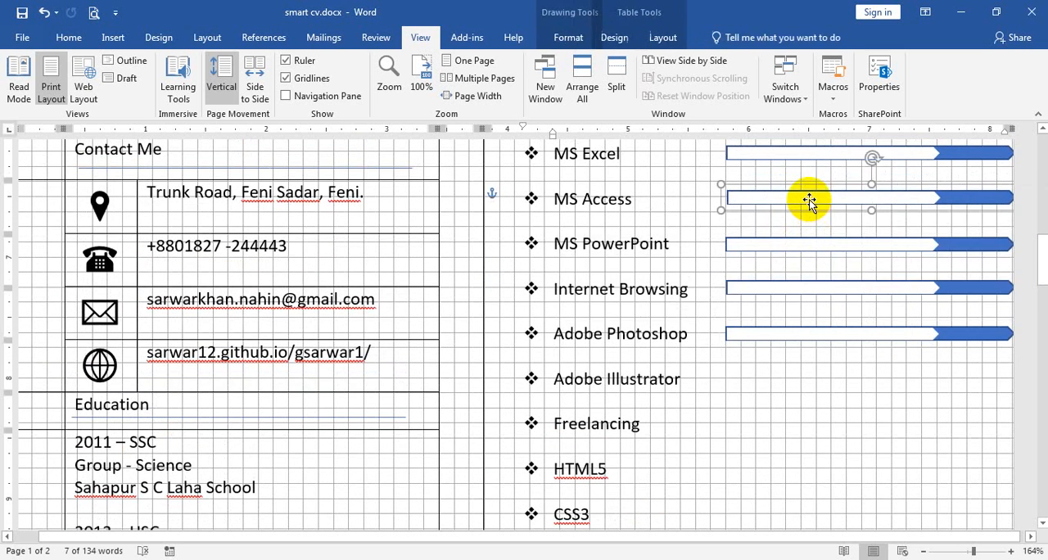
Select the MS PowerPoint, Internet Browsing and Adobe Photoshop skill bars together and duplicate them.
click(873, 245)
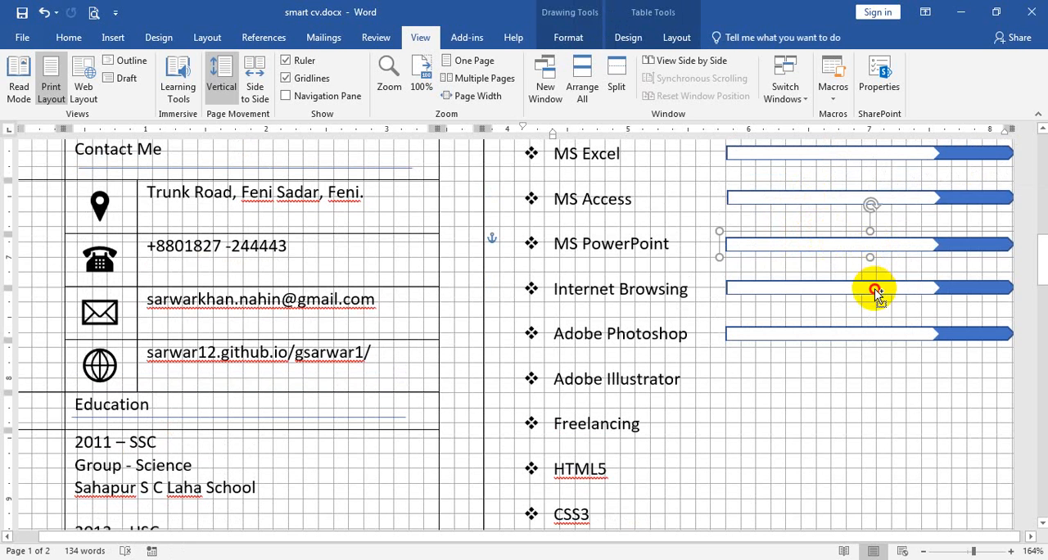
shift+click(875, 291)
shift+click(886, 336)
key(ctrl+d)
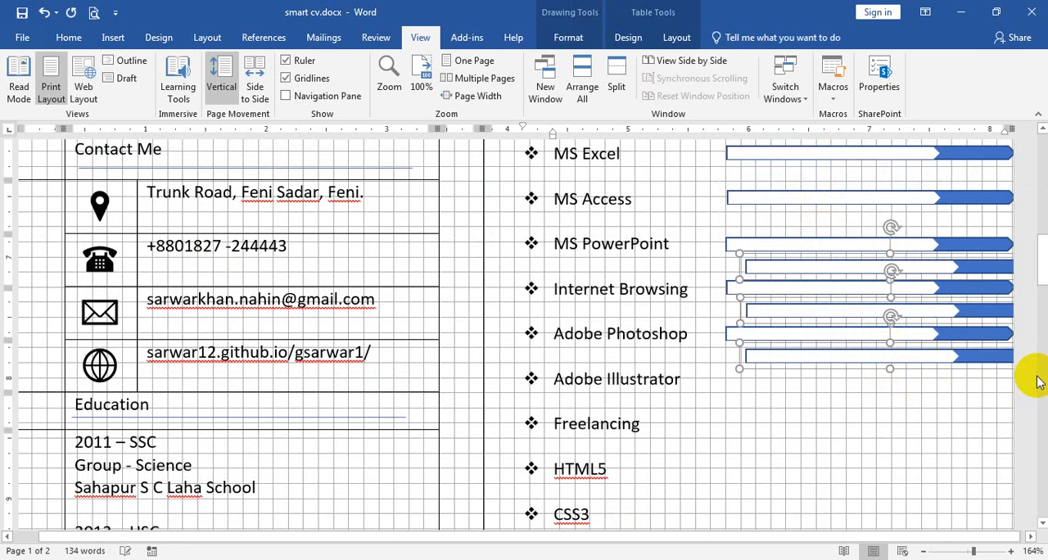
Move the three duplicated bars down beside Adobe Illustrator, Freelancing and HTML5, lining up their starts with the bars above.
key(Down)
key(Down)
key(Down)
key(Down)
key(Down)
key(Down)
key(Down)
key(Down)
key(Down)
key(Down)
key(Down)
key(Down)
key(Up)
key(Up)
key(Up)
key(Up)
key(Up)
key(Up)
key(Up)
key(Up)
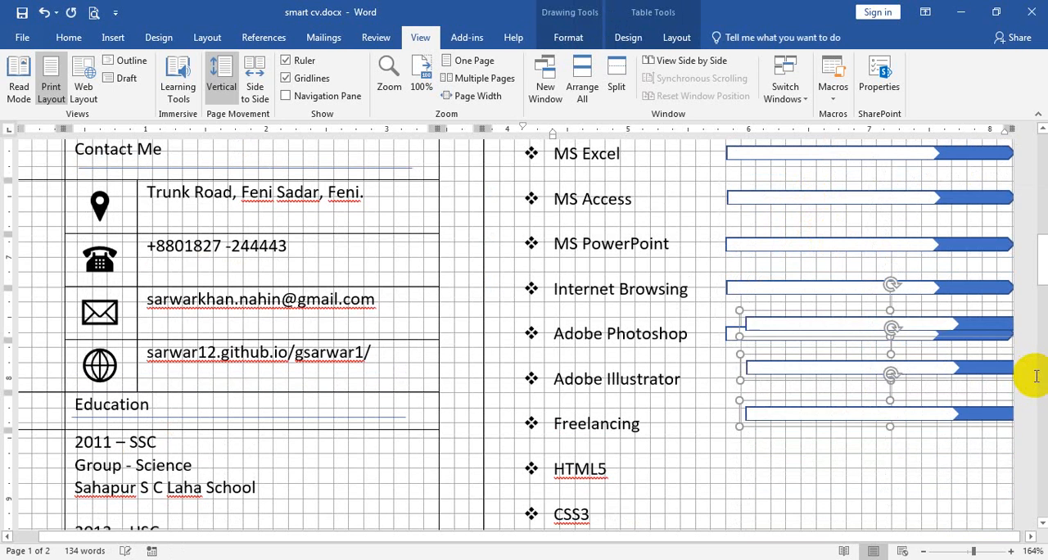
key(Left)
key(Left)
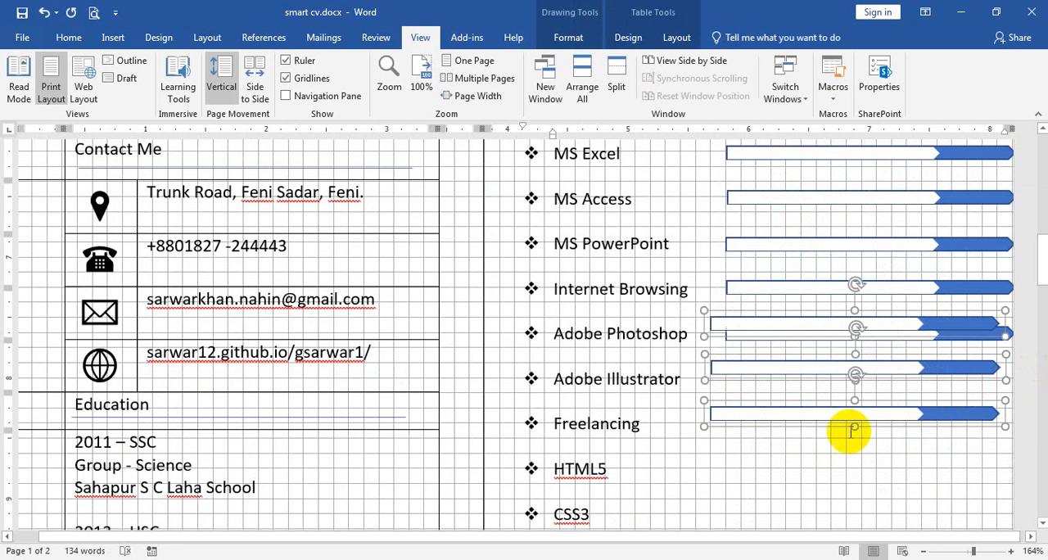
drag(739, 326, 756, 381)
Add another set of three skill bars beside CSS3, JavaScript JS6 and jQuery 4, aligned with the column above.
scroll(794, 377, down, 5)
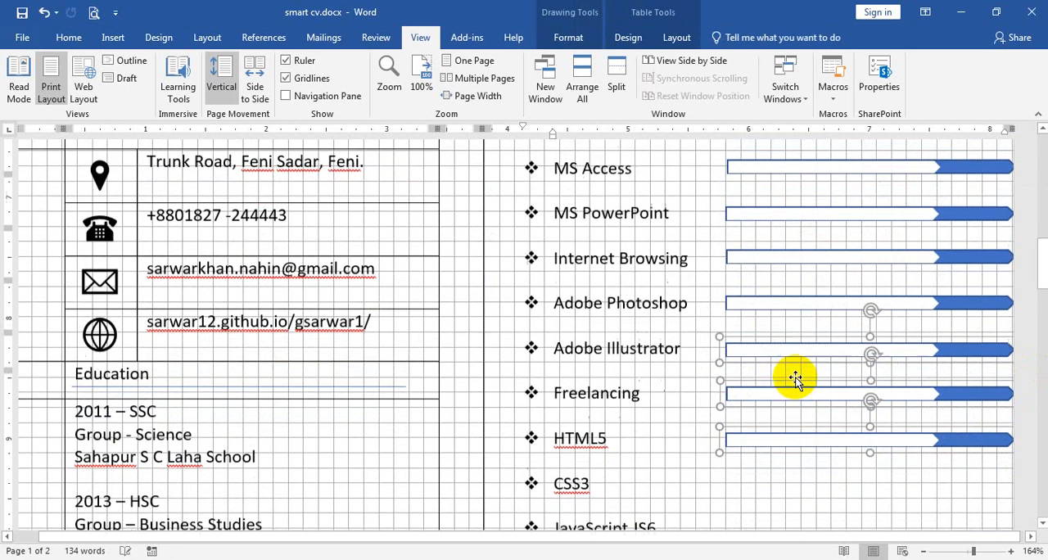
key(ctrl+v)
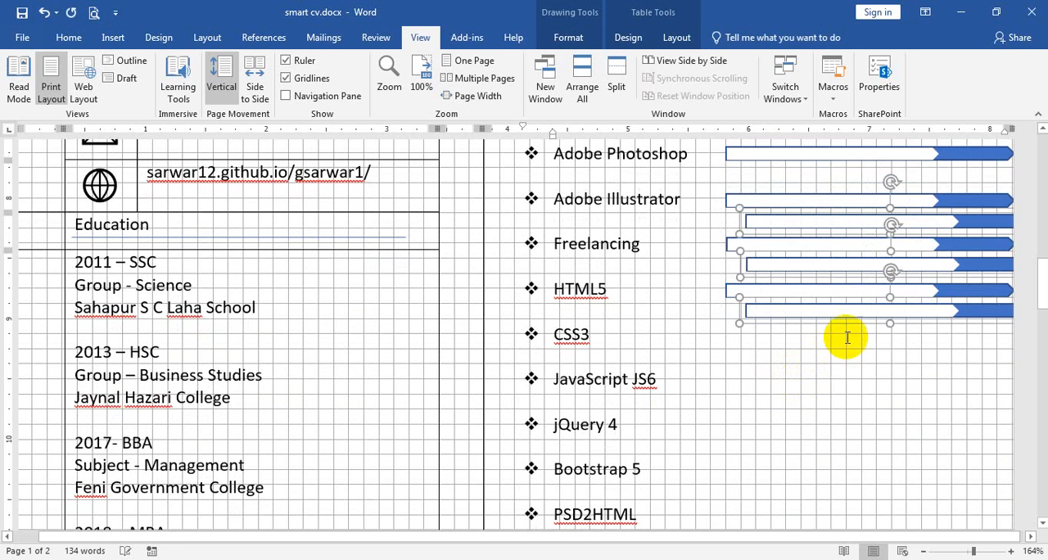
drag(844, 315, 792, 335)
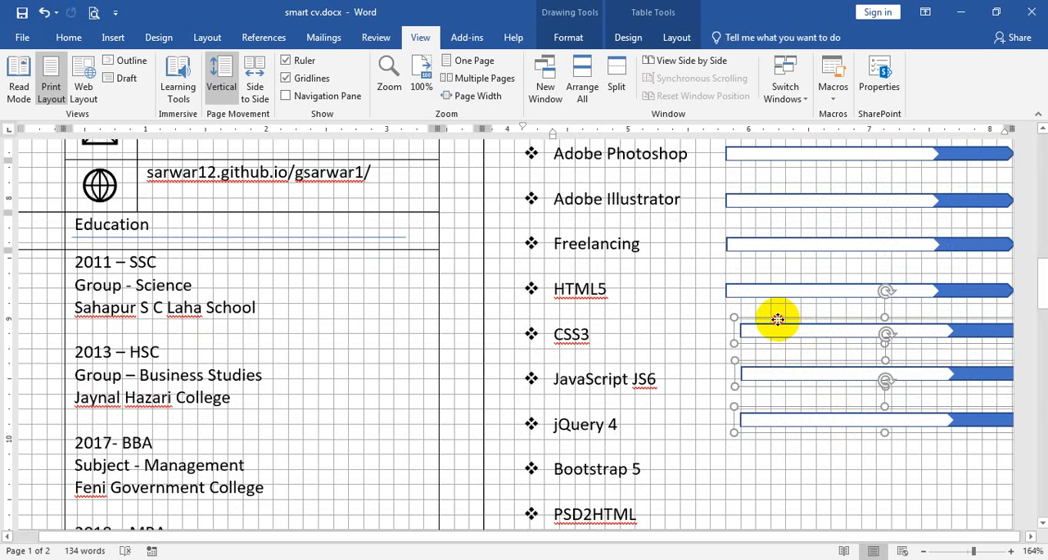
drag(778, 320, 764, 320)
Add three more skill bars level with Bootstrap 5, PSD2HTML and PHP, lining up their starts with the bars above.
scroll(816, 281, down, 3)
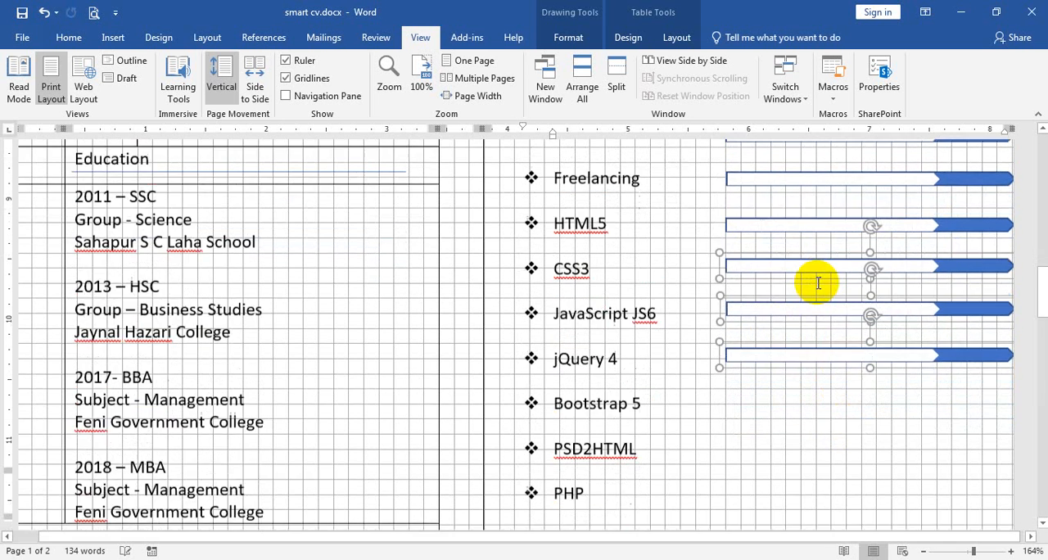
key(ctrl+v)
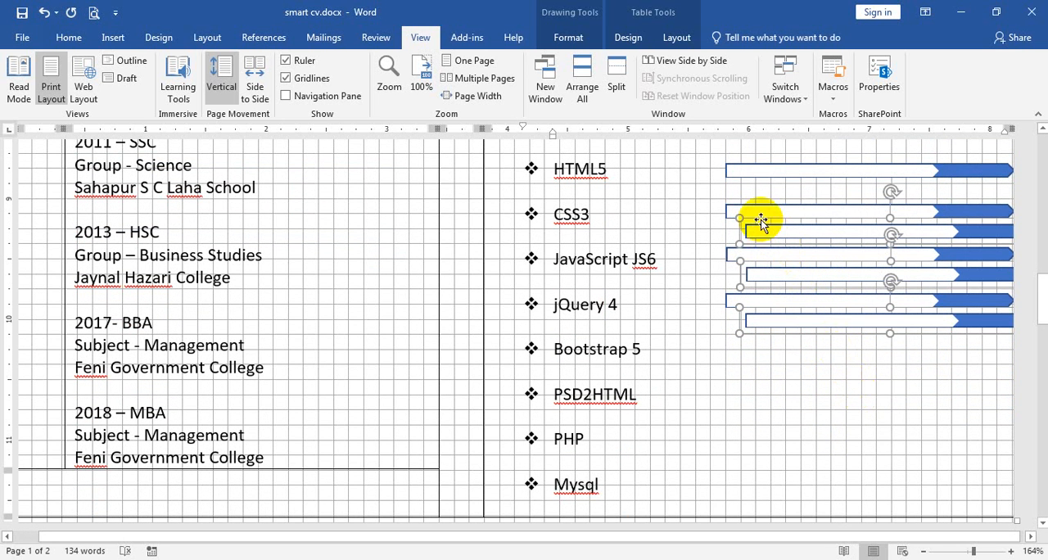
mouse_move(762, 225)
mouse_down()
mouse_move(762, 330)
mouse_move(739, 341)
mouse_up()
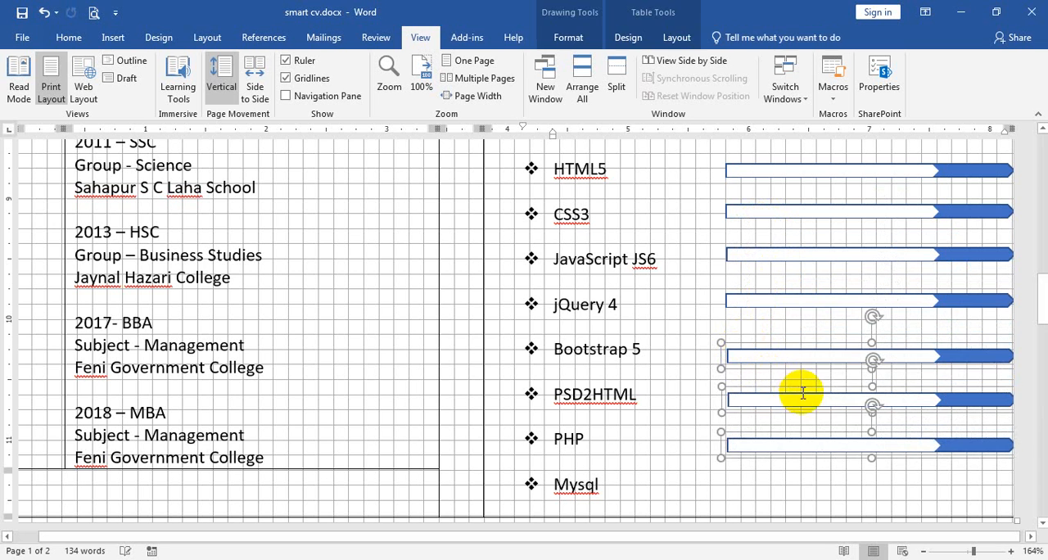
click(770, 378)
key(ctrl+z)
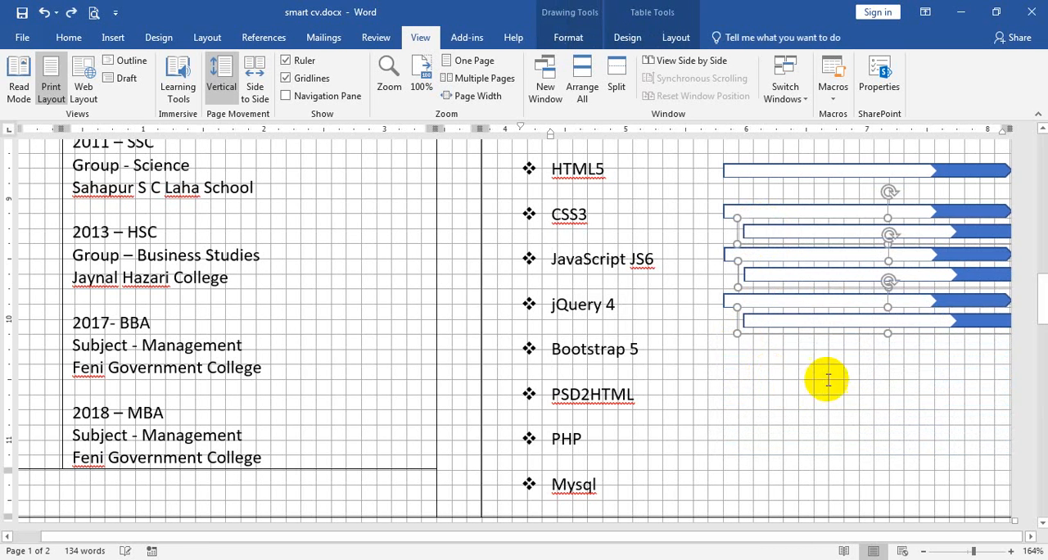
drag(776, 333, 762, 449)
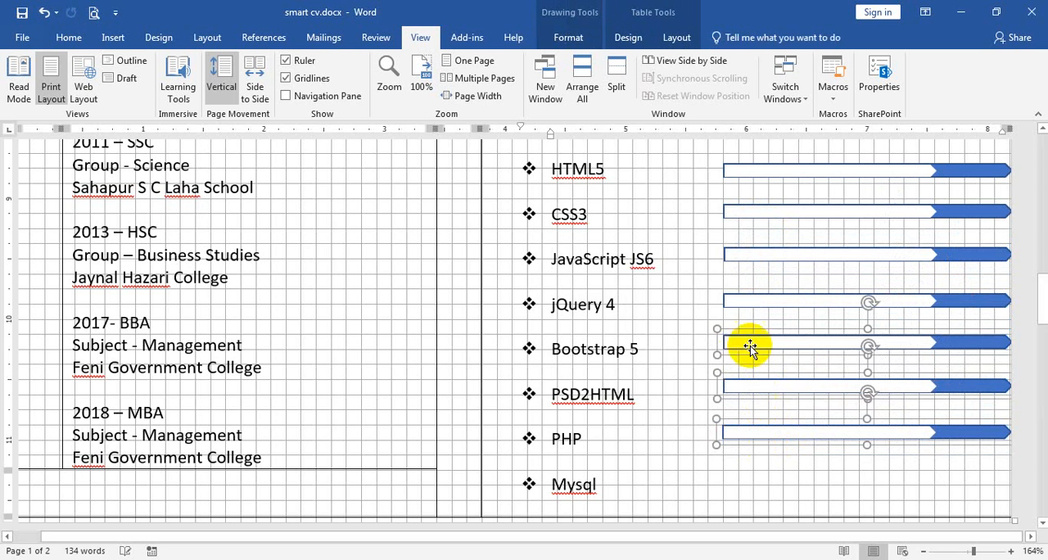
drag(738, 332, 745, 340)
key(Left)
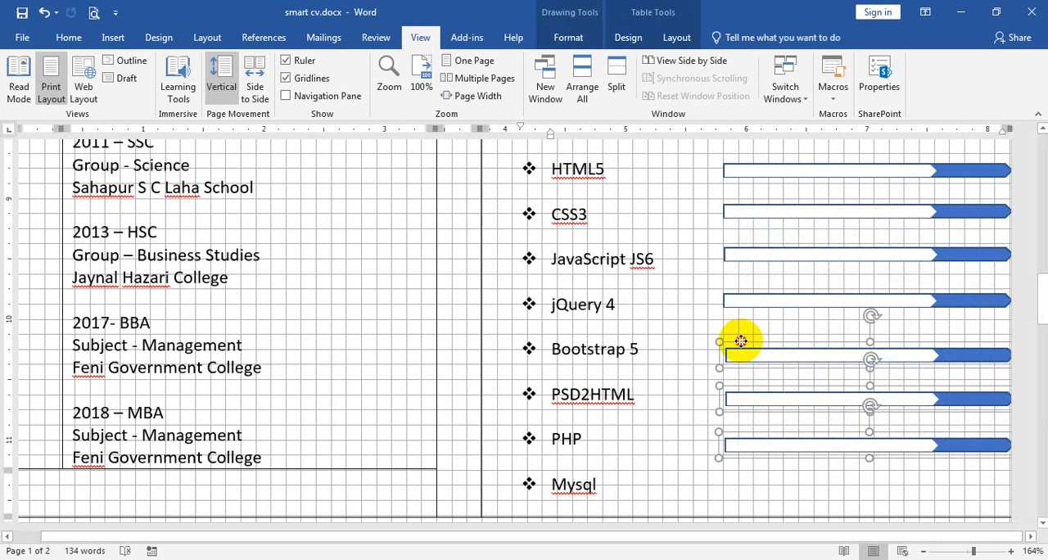
key(Up)
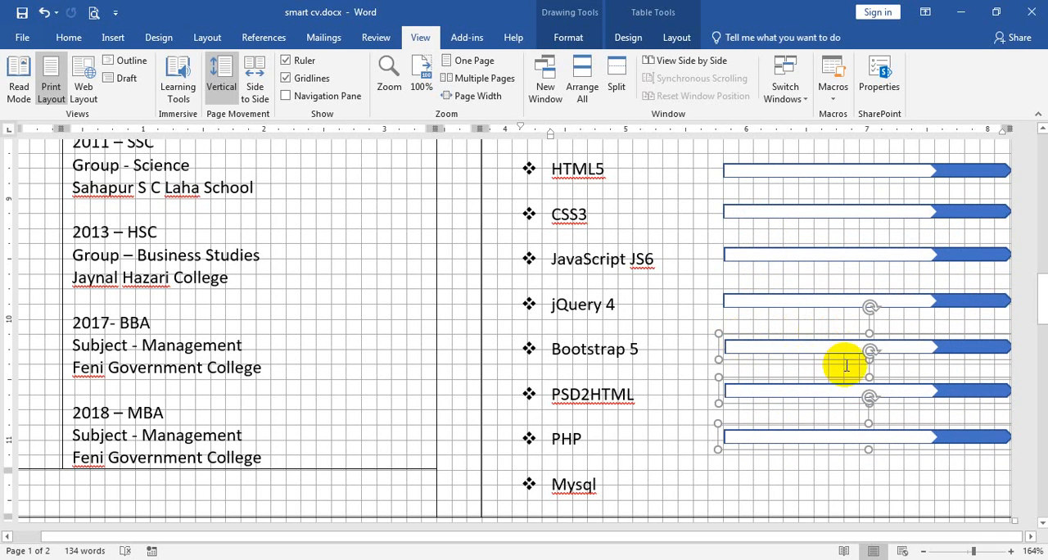
Try to shorten the table on the second page by moving its bottom border up.
scroll(866, 334, down, 3)
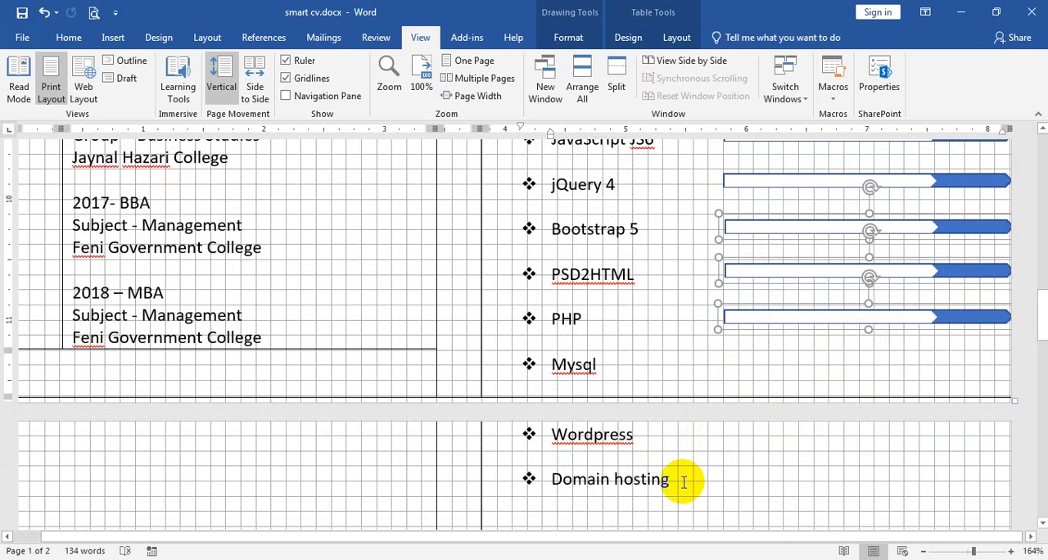
scroll(638, 452, down, 3)
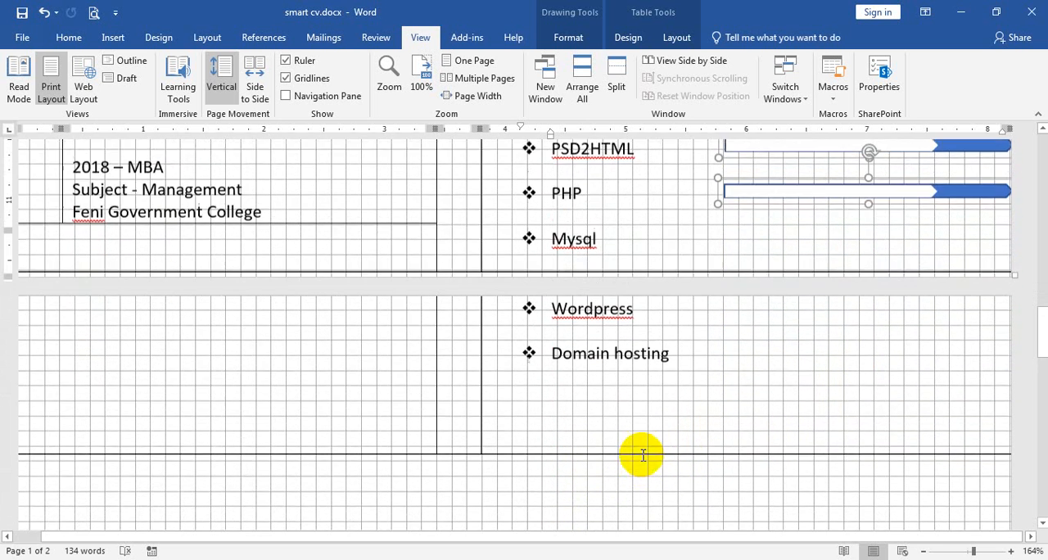
scroll(643, 456, up, 1)
drag(620, 458, 603, 417)
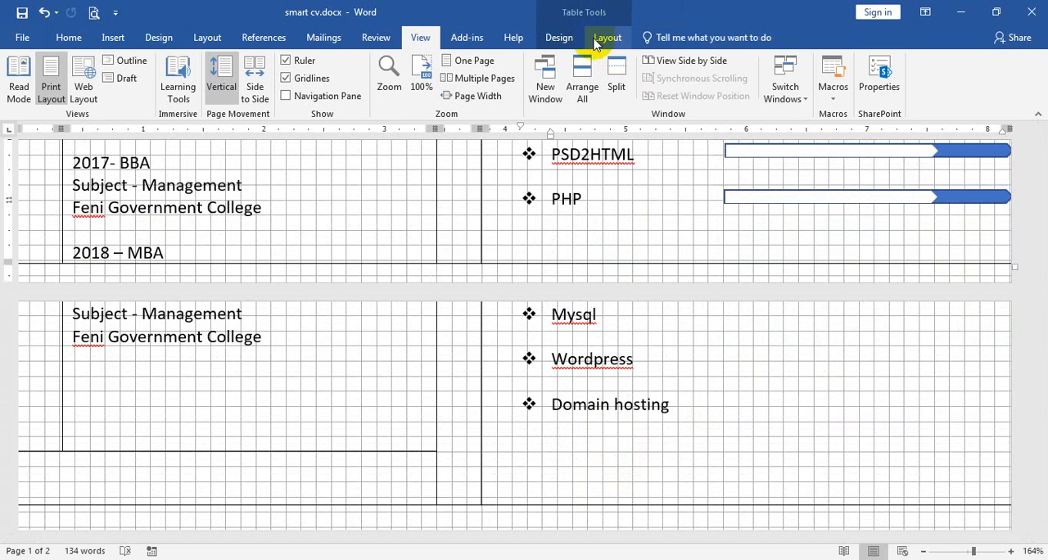
Hide the gridlines and shrink the education details row to end directly beneath the 2018 MBA entry.
click(316, 78)
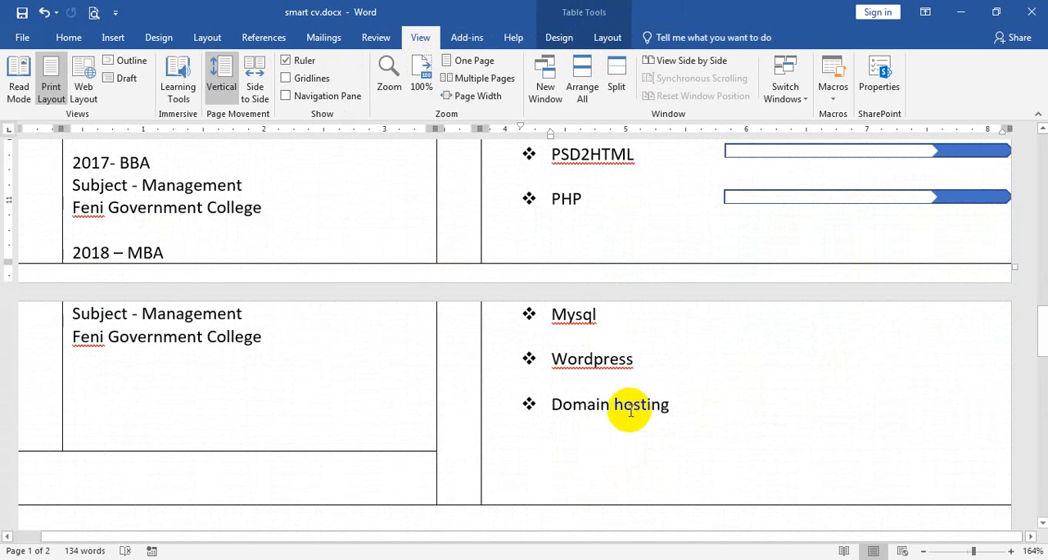
click(430, 475)
ctrl+scroll(435, 476, down, 6)
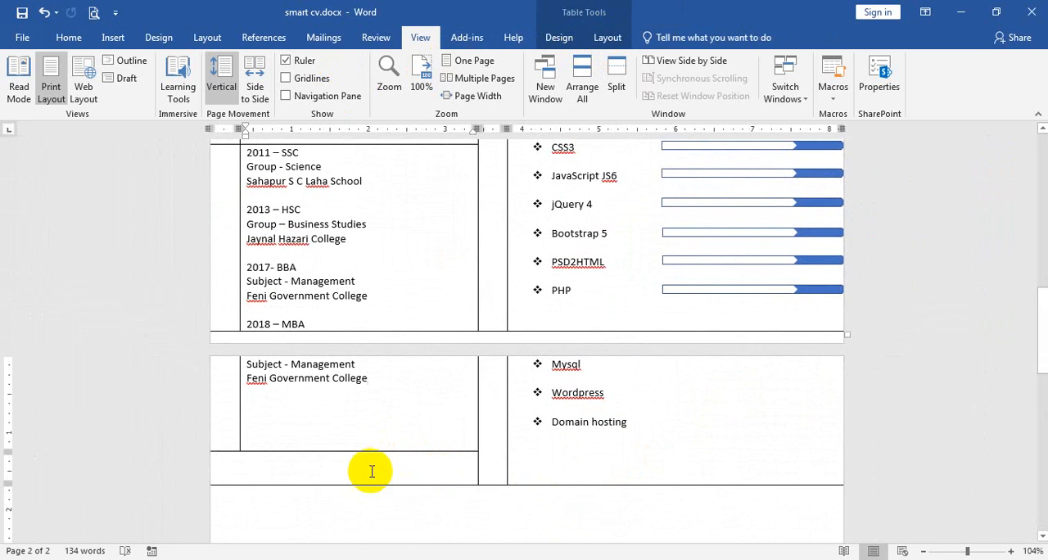
drag(371, 451, 369, 336)
click(346, 331)
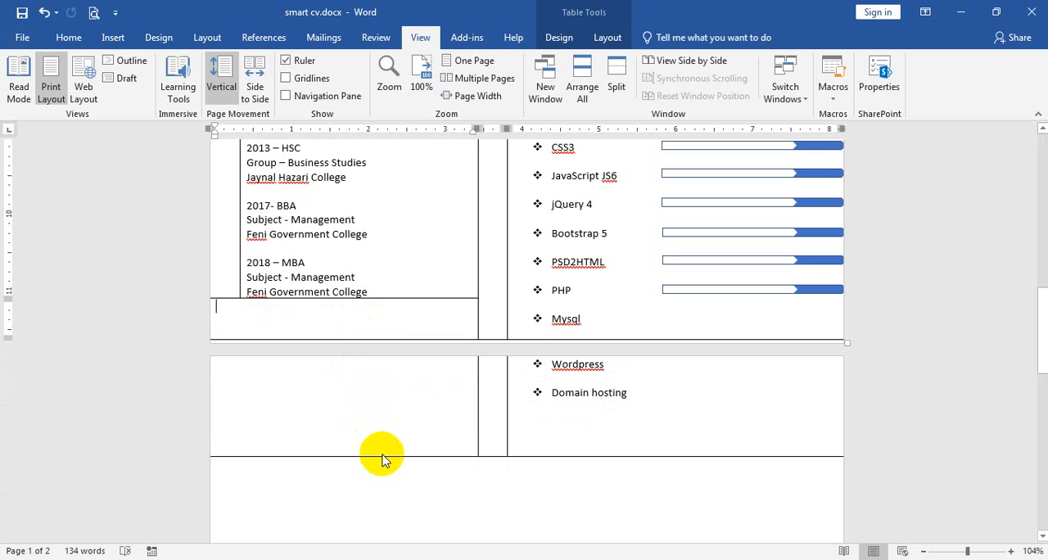
Remove the empty line after the last work experience entry and raise the top border of the Skills row slightly.
click(639, 392)
scroll(645, 394, up, 3)
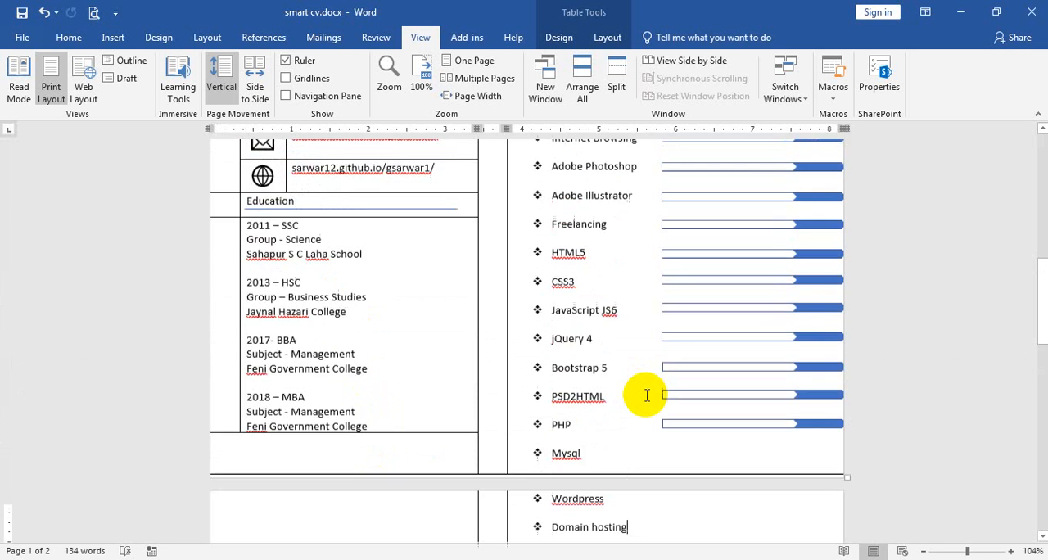
scroll(647, 396, up, 9)
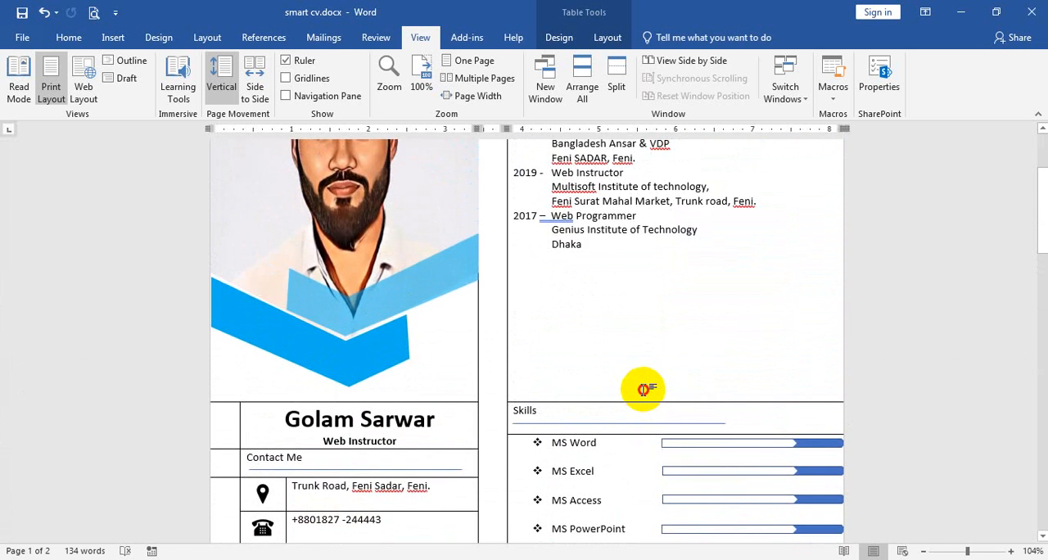
click(643, 389)
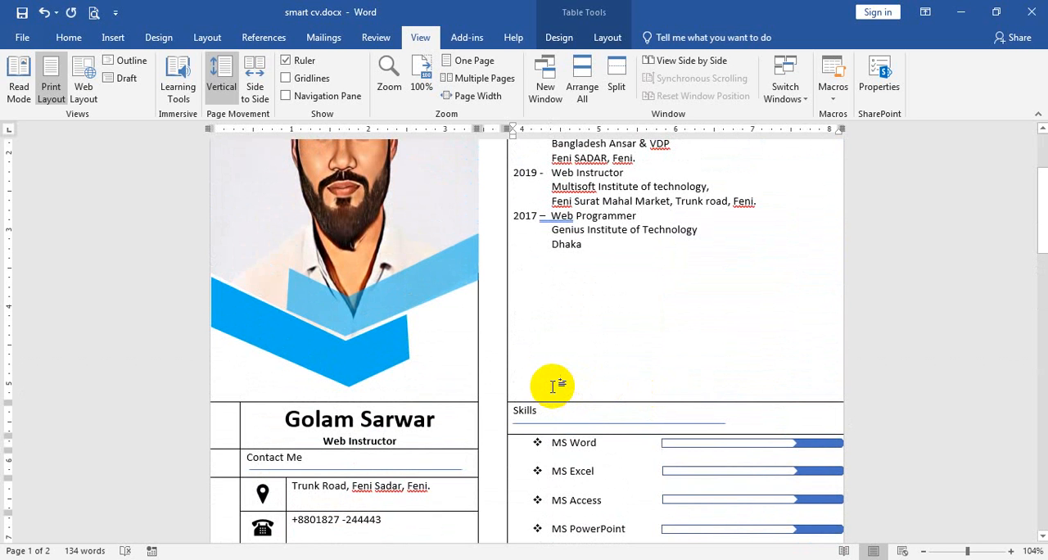
key(BackSpace)
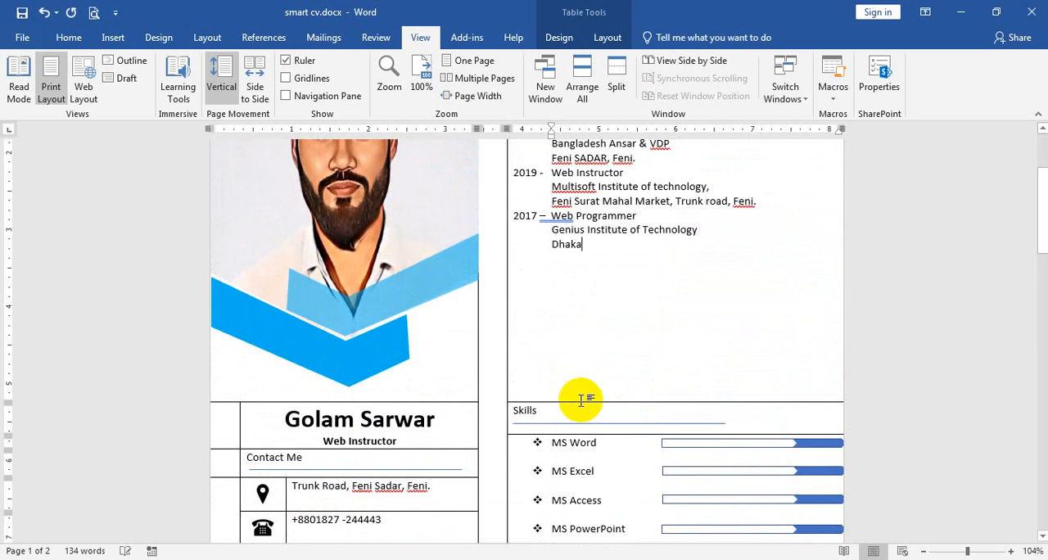
drag(579, 402, 576, 394)
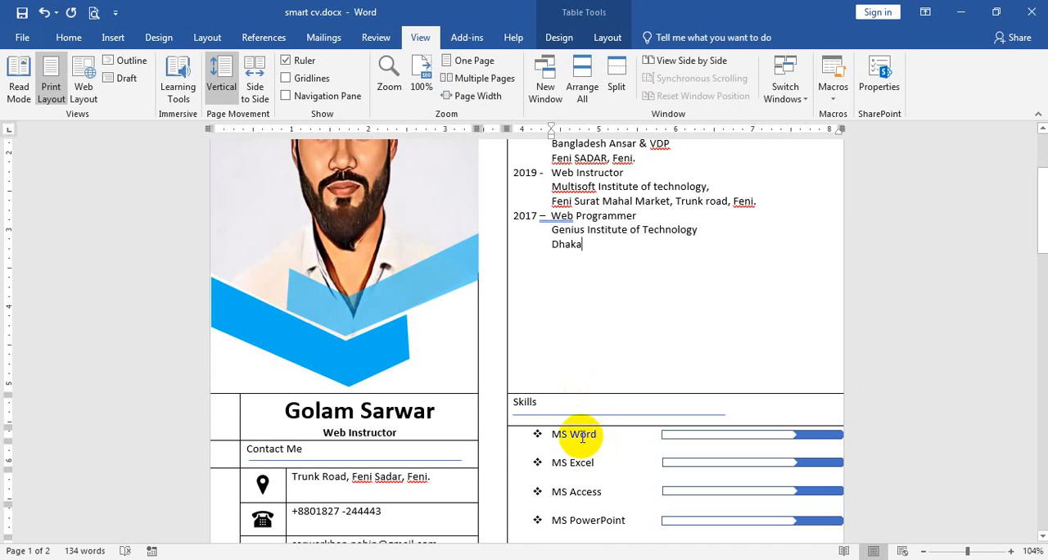
Delete the Mysql, Wordpress and Domain hosting entries and the leftover blank lines from the end of the Skills list.
scroll(582, 437, down, 10)
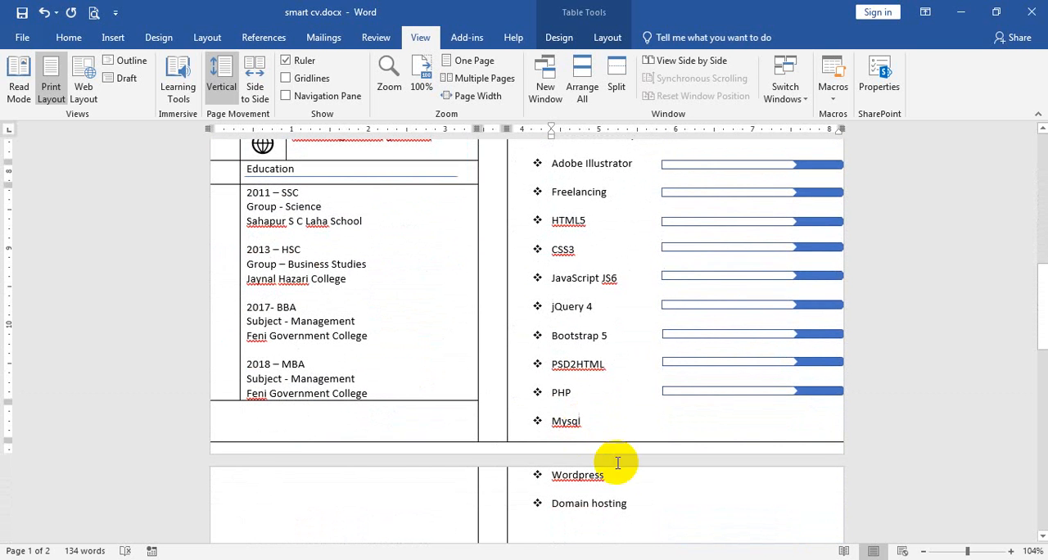
drag(638, 491, 543, 424)
key(Delete)
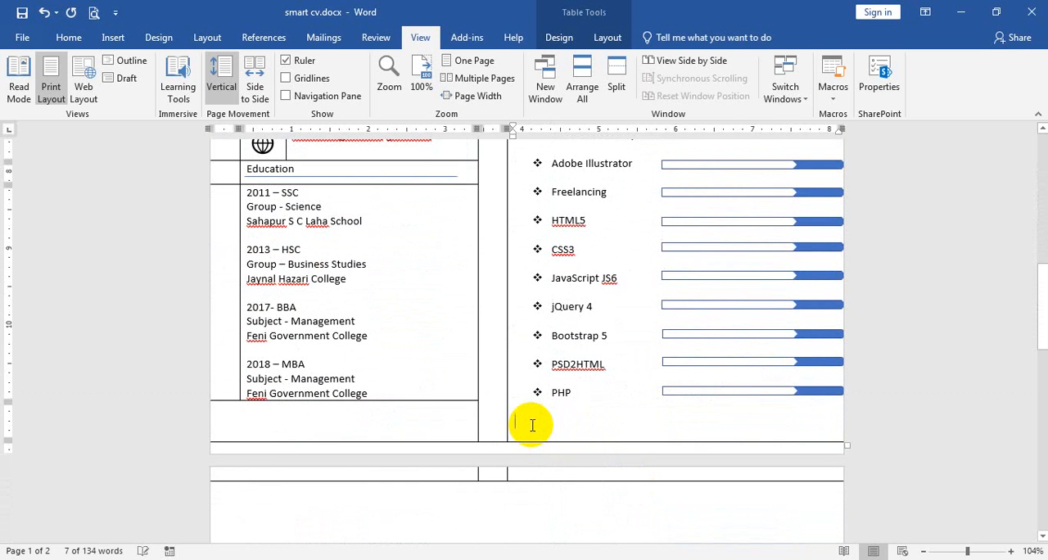
key(Delete)
key(Delete)
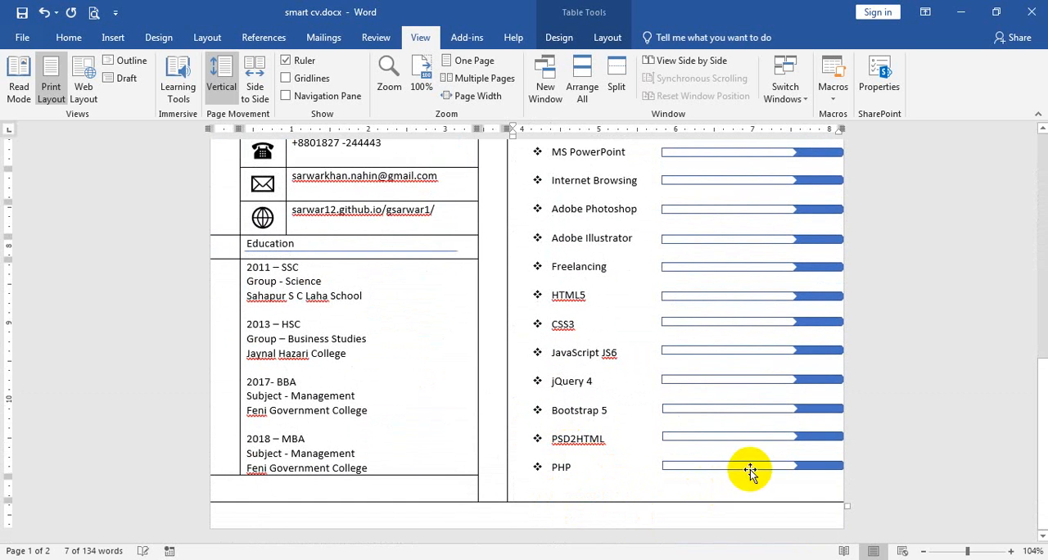
scroll(720, 429, up, 1)
scroll(722, 427, up, 3)
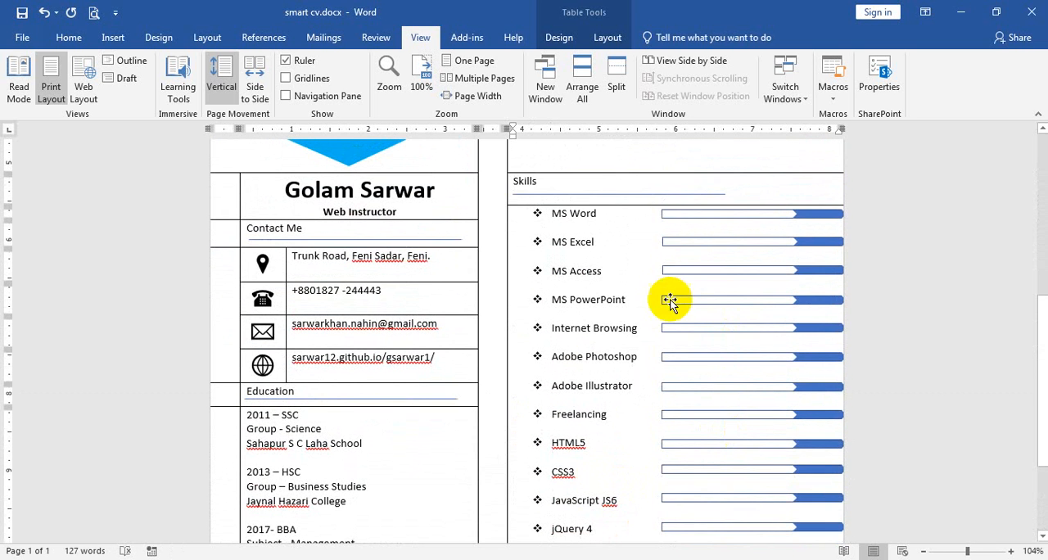
click(679, 216)
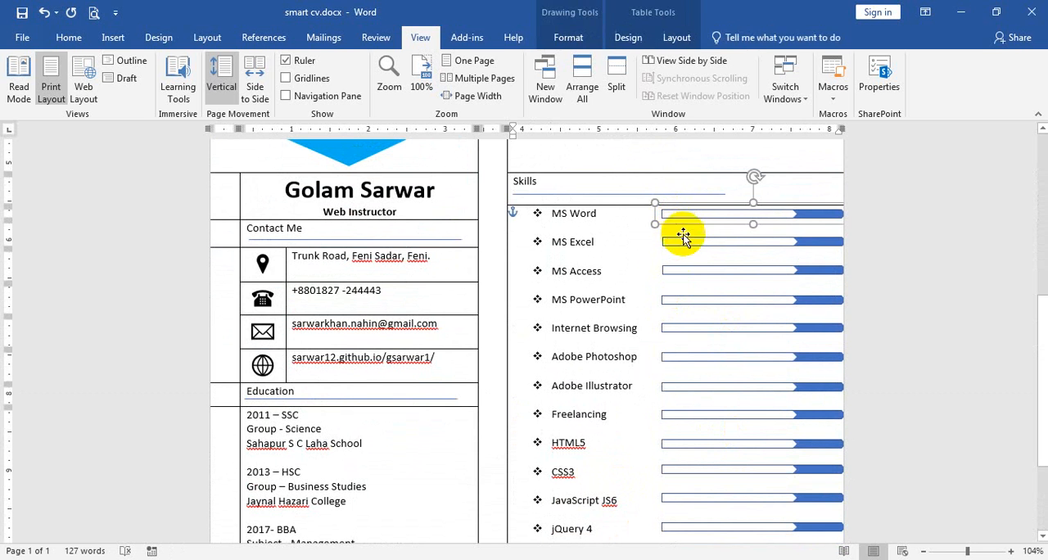
click(694, 274)
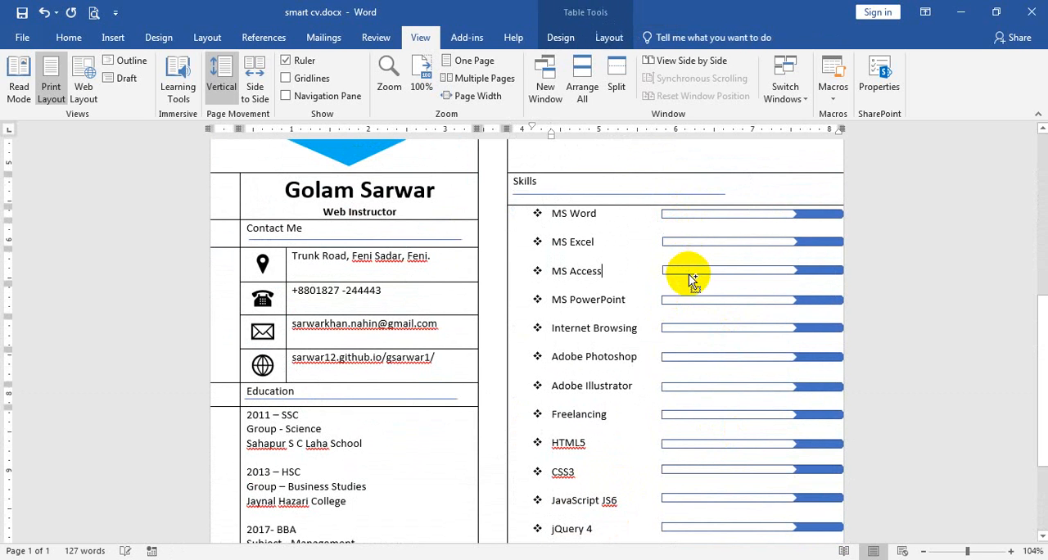
click(68, 37)
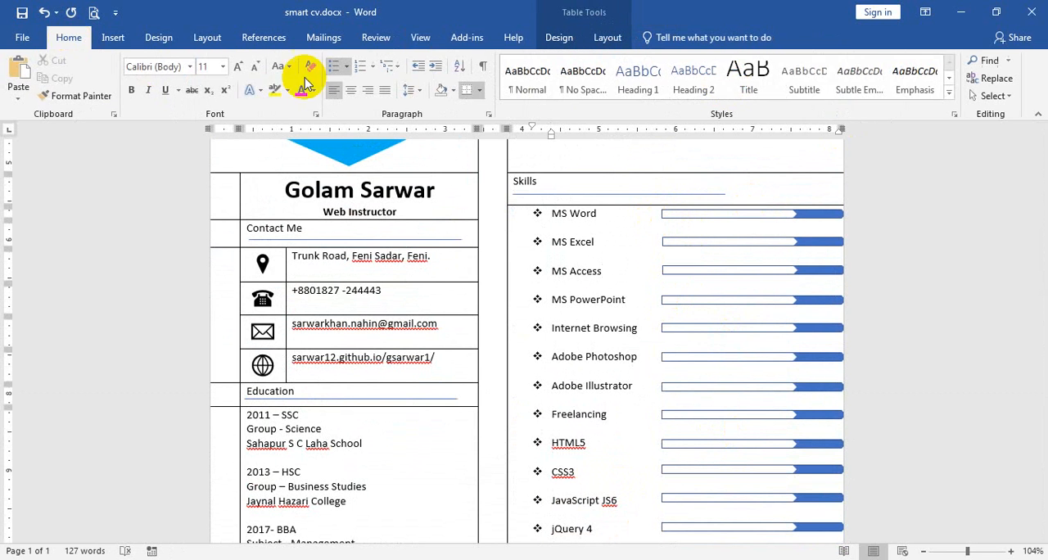
click(991, 96)
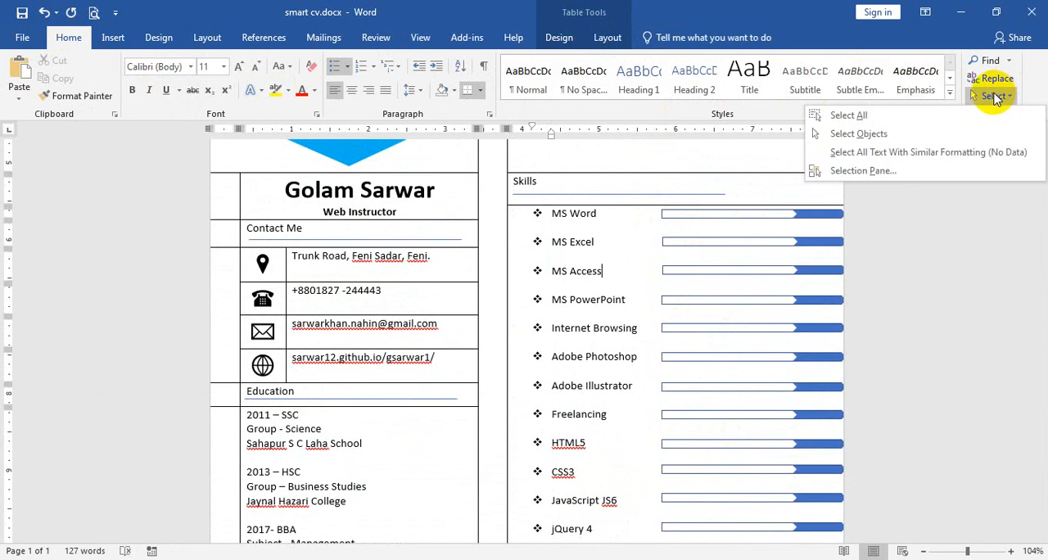
click(868, 134)
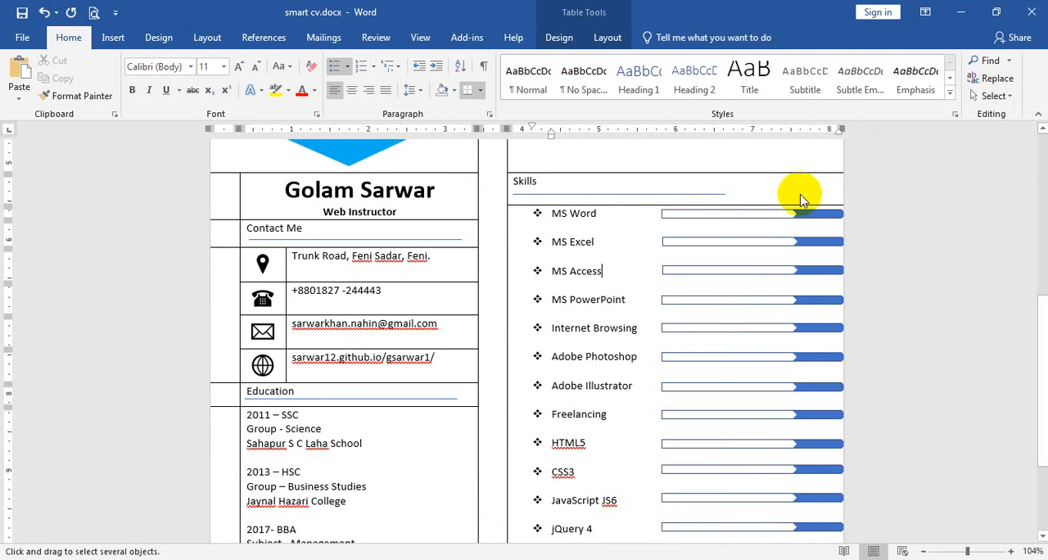
click(990, 95)
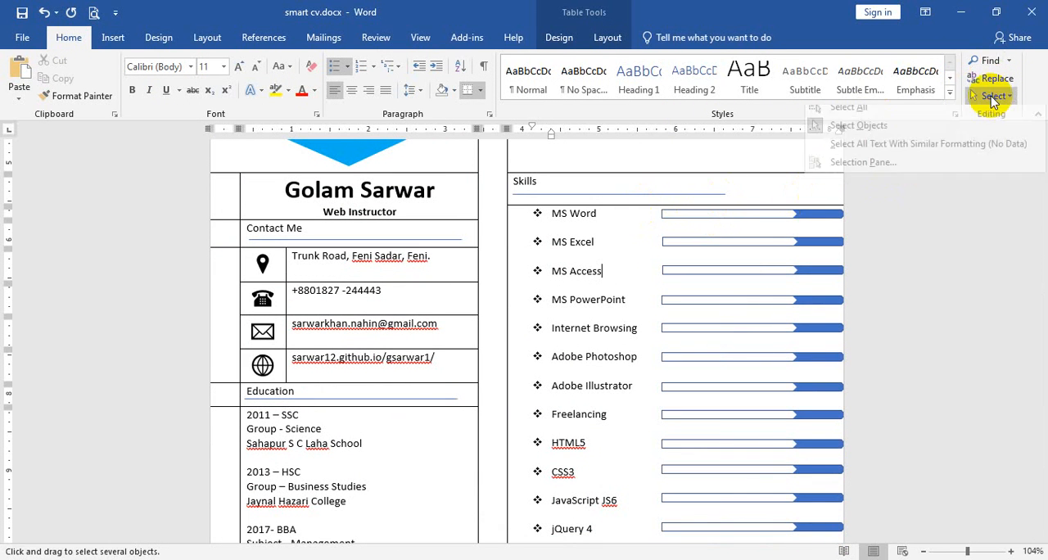
click(868, 133)
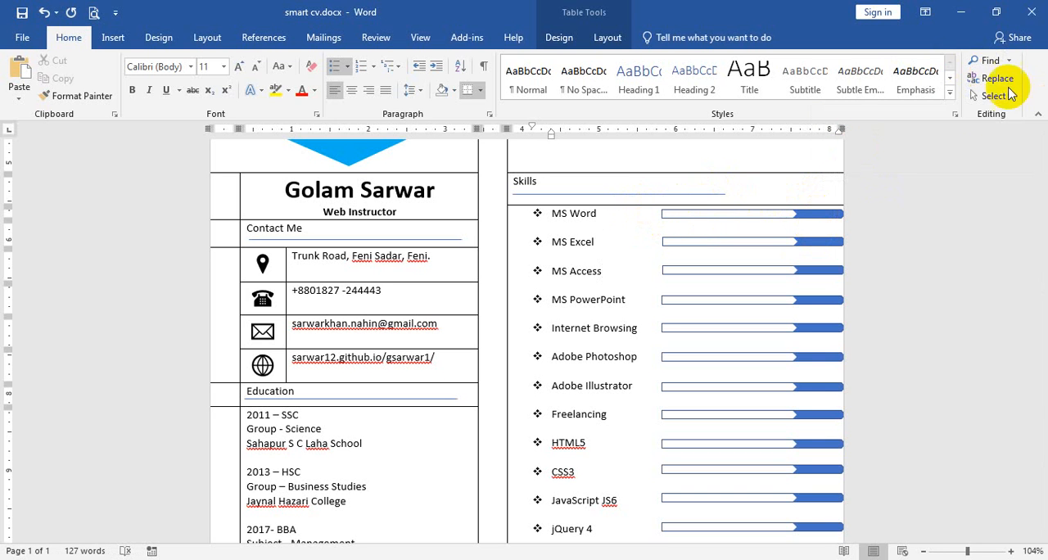
drag(639, 213, 683, 214)
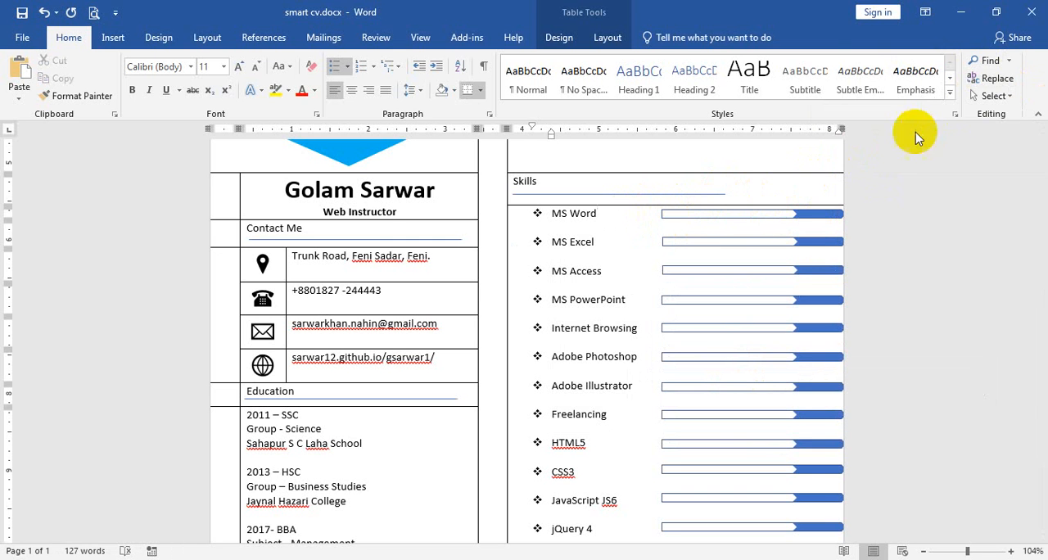
Select the arrow bars of all Skills entries from MS Word to PHP together and nudge them left until their tips fit inside the page.
click(781, 216)
shift+click(814, 245)
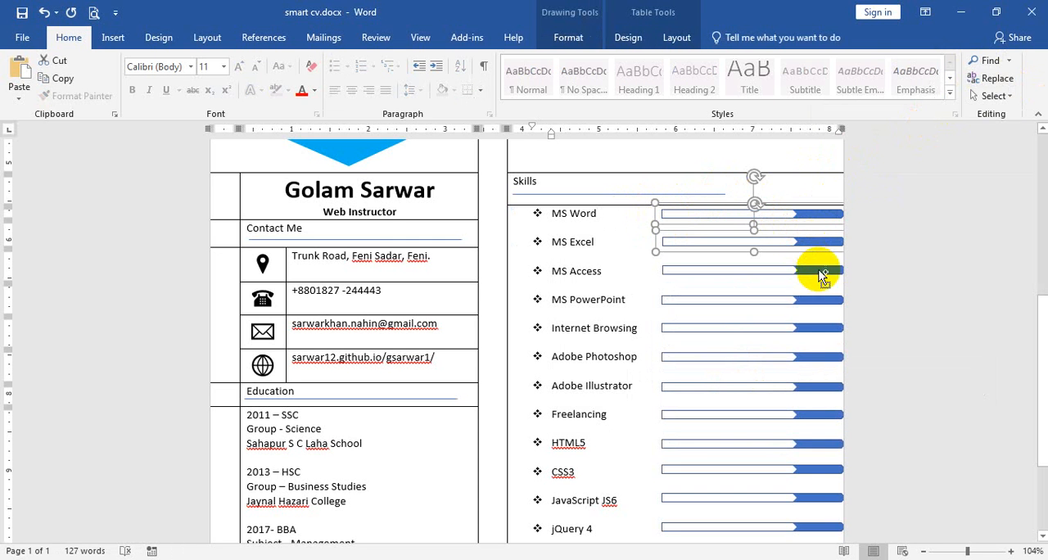
shift+click(822, 300)
scroll(827, 262, down, 3)
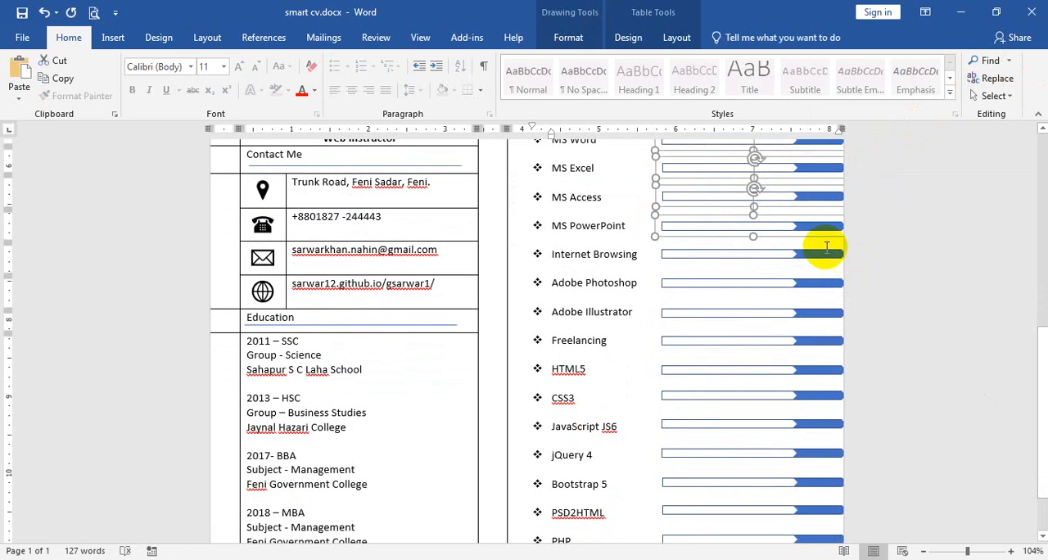
shift+click(827, 255)
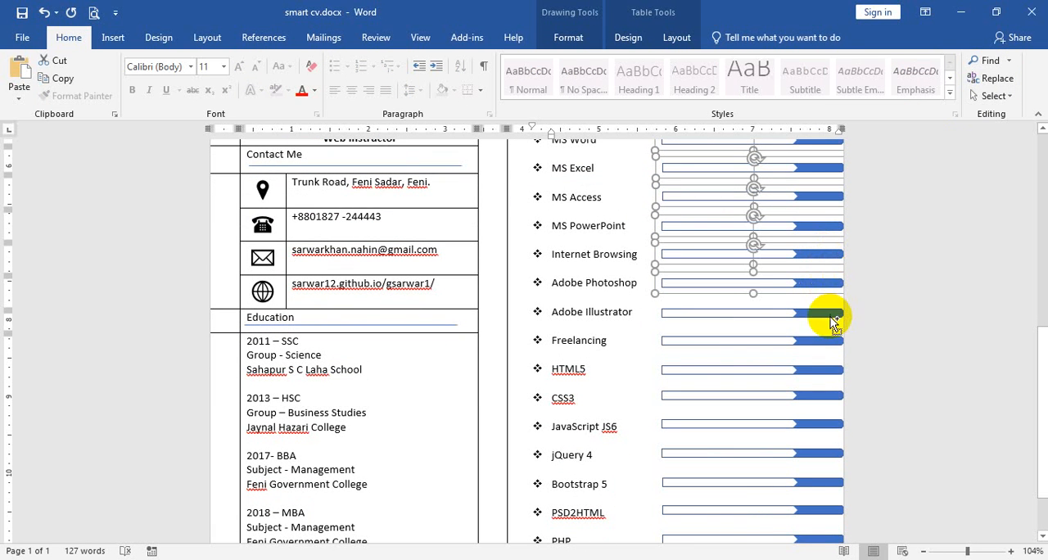
shift+click(827, 342)
shift+click(827, 368)
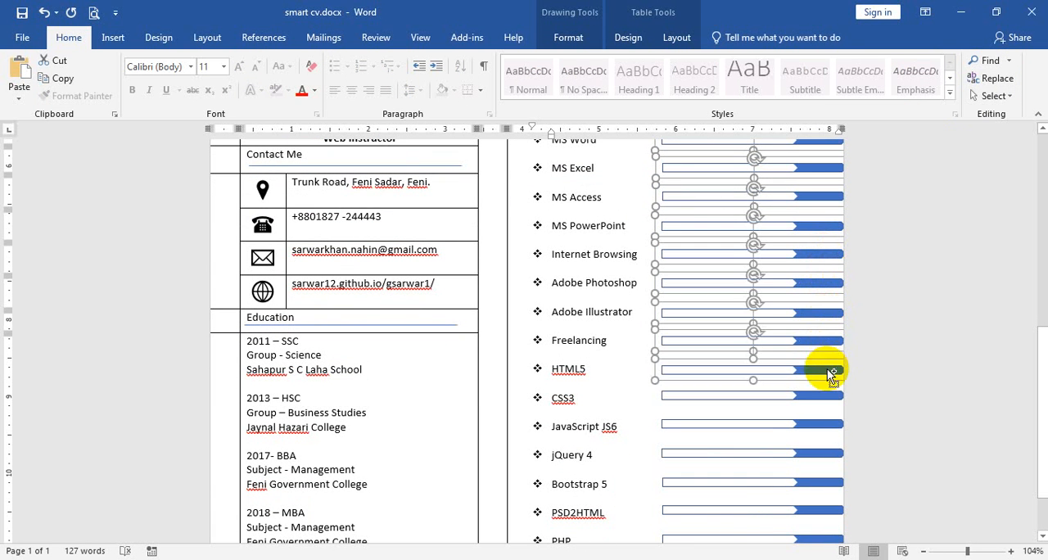
scroll(827, 369, down, 3)
shift+click(825, 326)
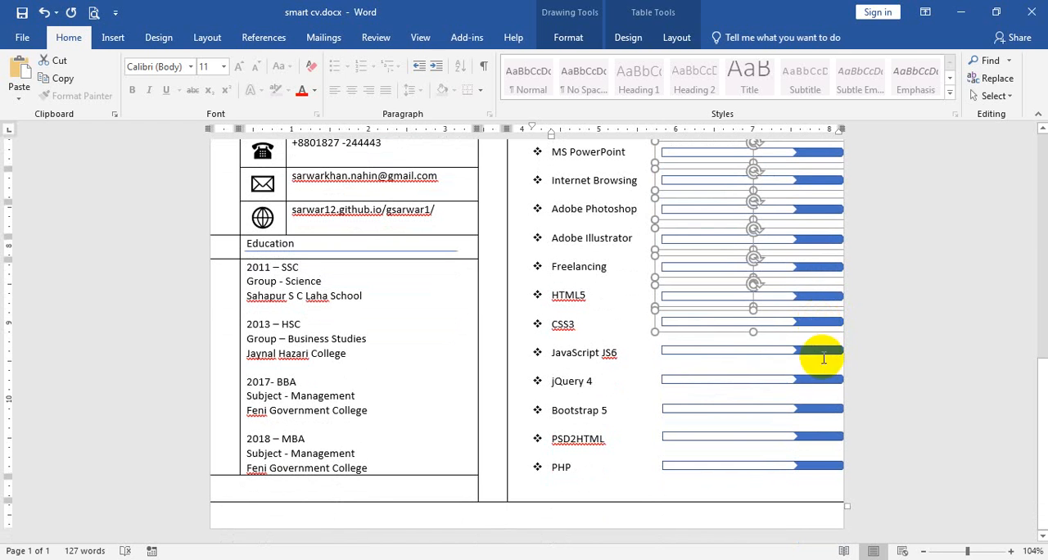
shift+click(819, 350)
shift+click(827, 381)
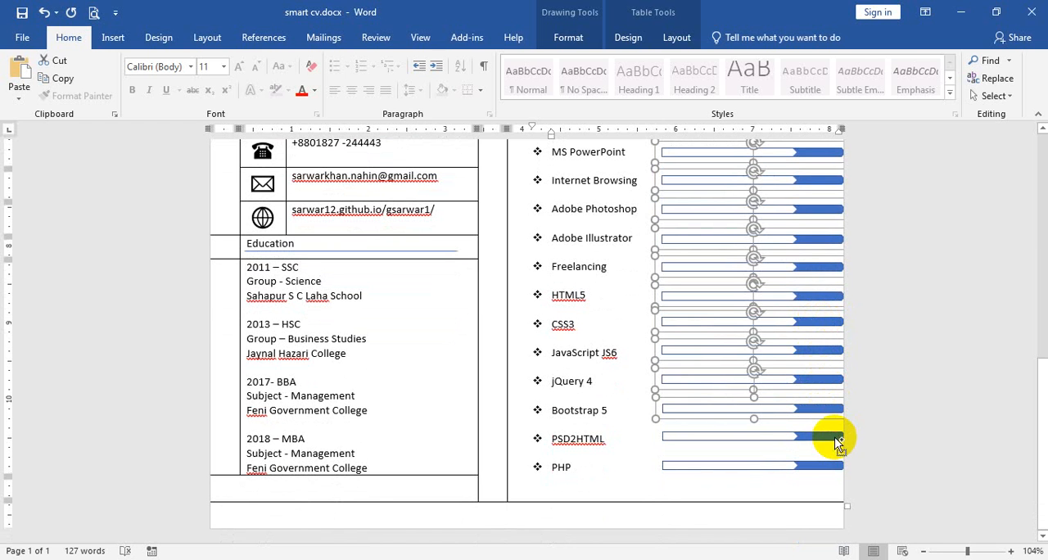
shift+click(837, 442)
shift+click(829, 466)
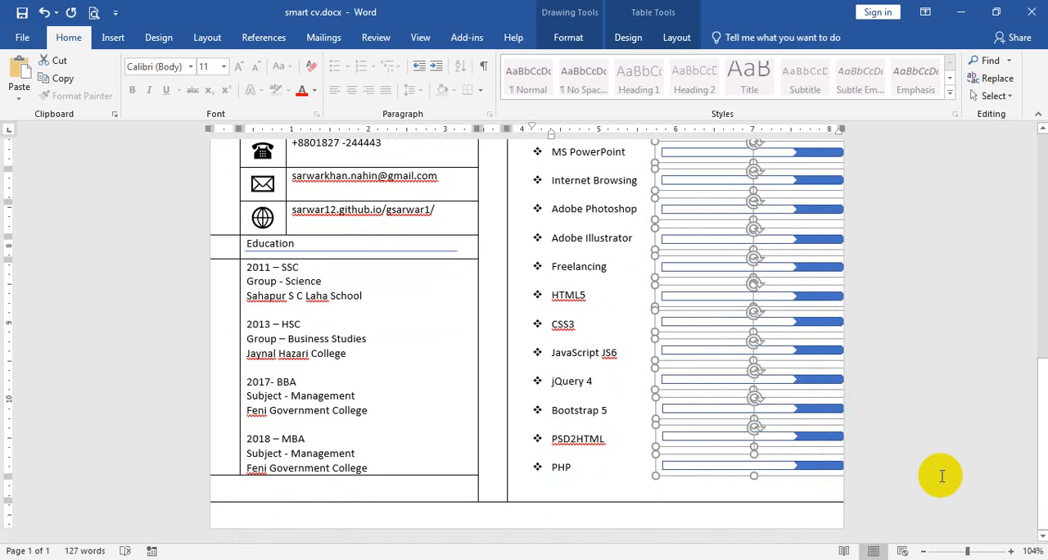
key(Left)
key(Left)
key(Left)
key(Left)
key(Left)
key(Left)
key(Left)
key(Left)
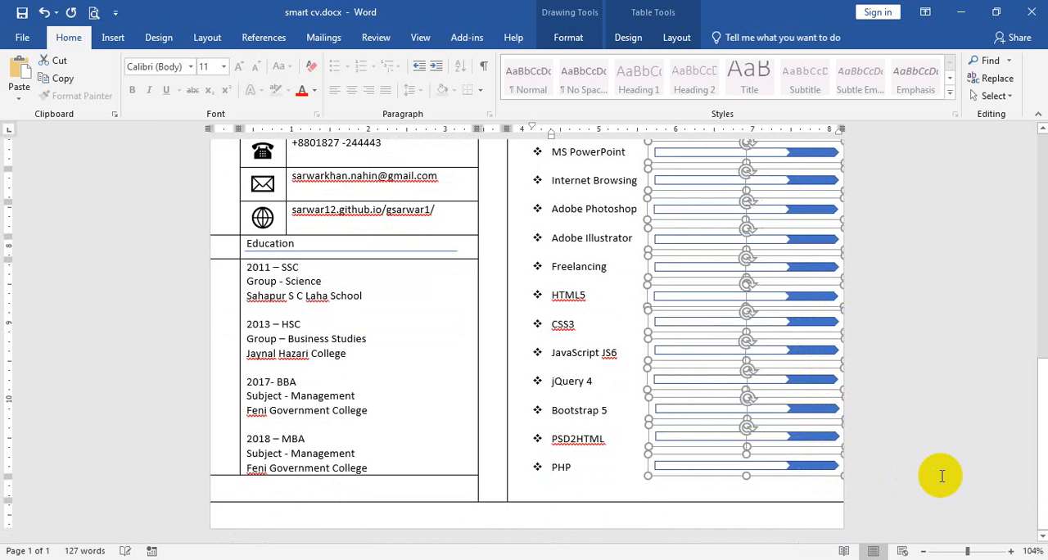
key(Left)
key(Left)
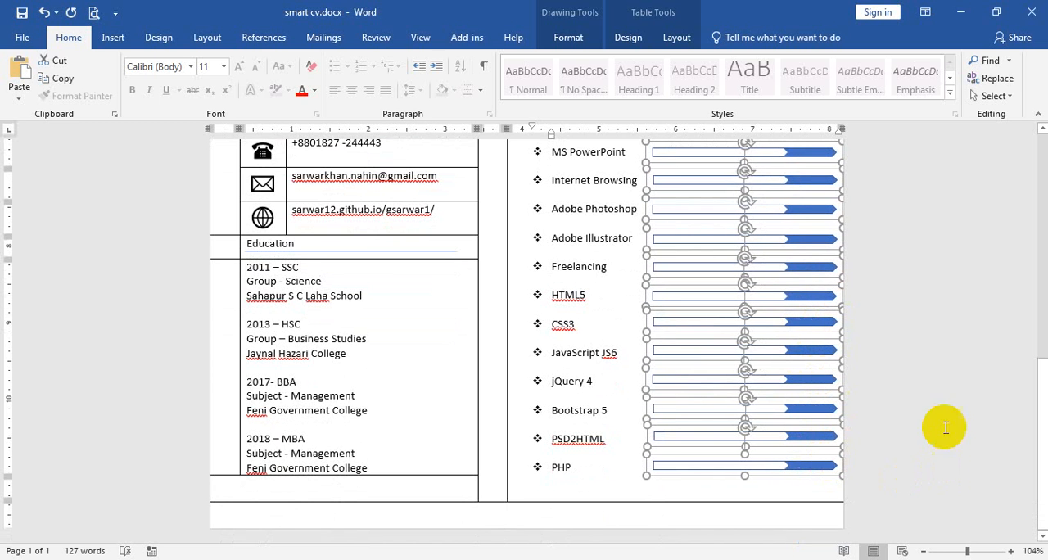
click(751, 484)
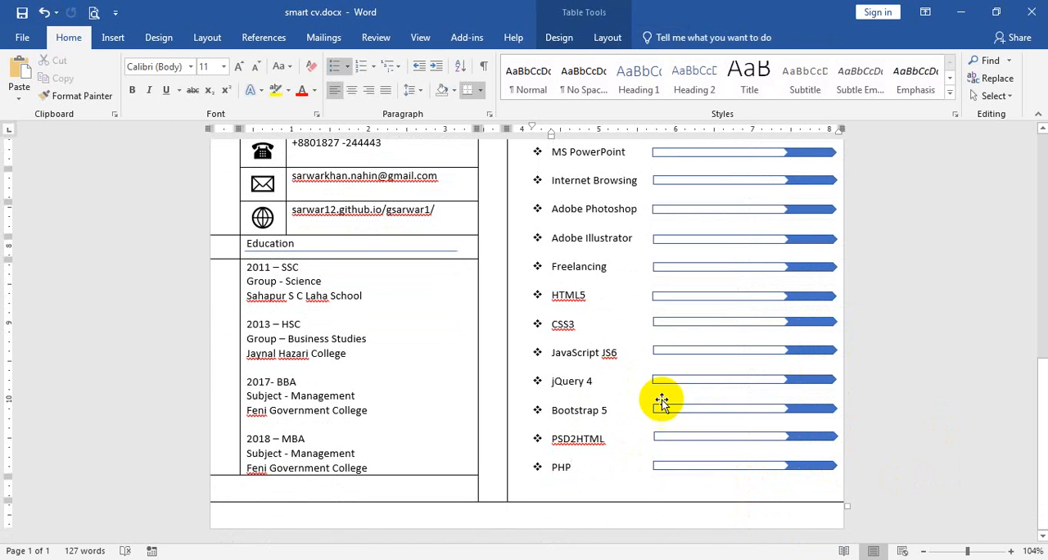
Shorten the white inner arrow of the MS Excel skill bar slightly and lengthen the one in the MS Access bar.
scroll(910, 350, up, 3)
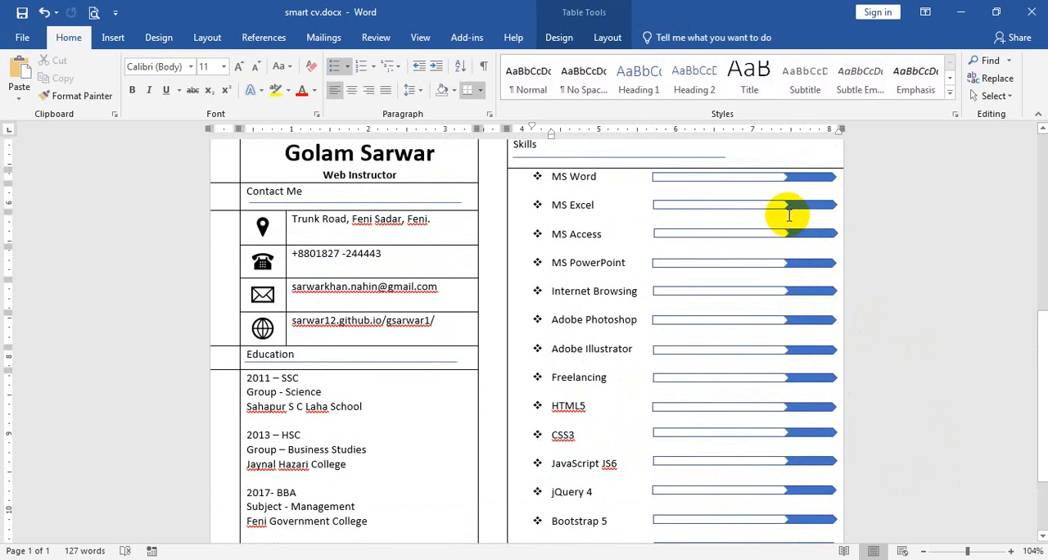
scroll(793, 215, up, 4)
click(848, 217)
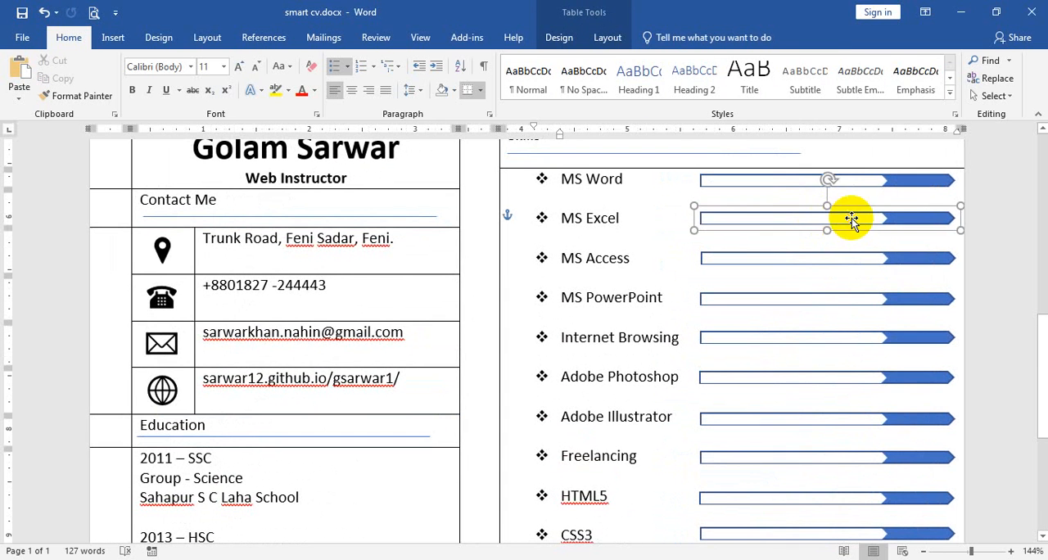
click(880, 221)
drag(887, 220, 871, 221)
click(872, 257)
click(873, 257)
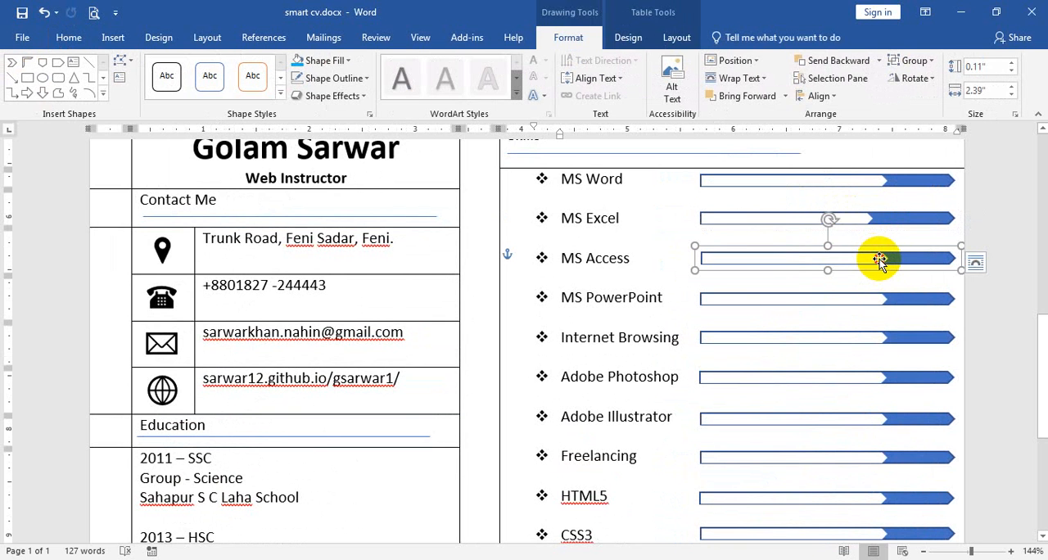
drag(889, 260, 922, 260)
Lengthen the white inner arrows of the MS PowerPoint and Adobe Photoshop skill bars, extending the Photoshop one further.
click(868, 299)
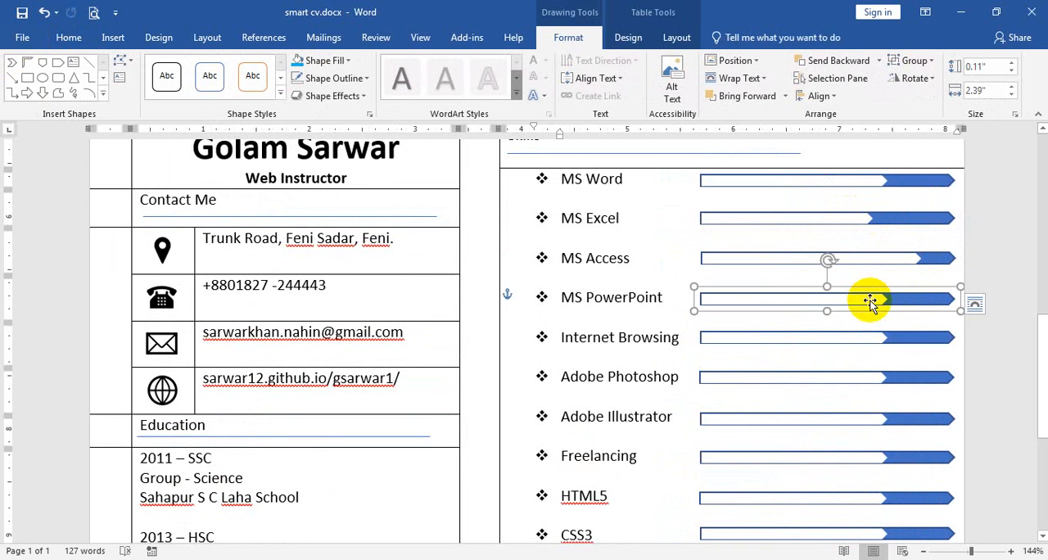
click(869, 301)
drag(889, 305, 907, 300)
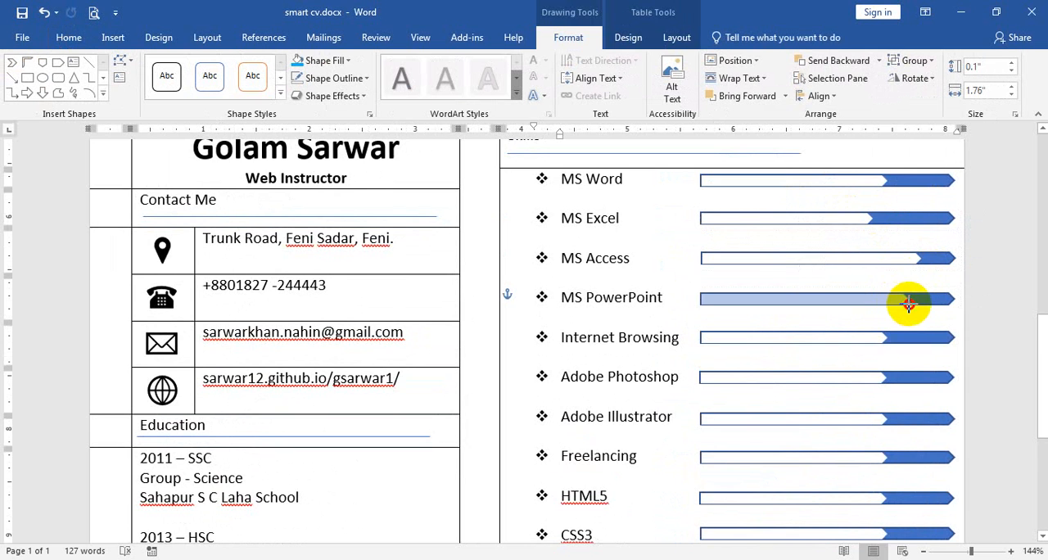
scroll(907, 300, down, 2)
click(869, 274)
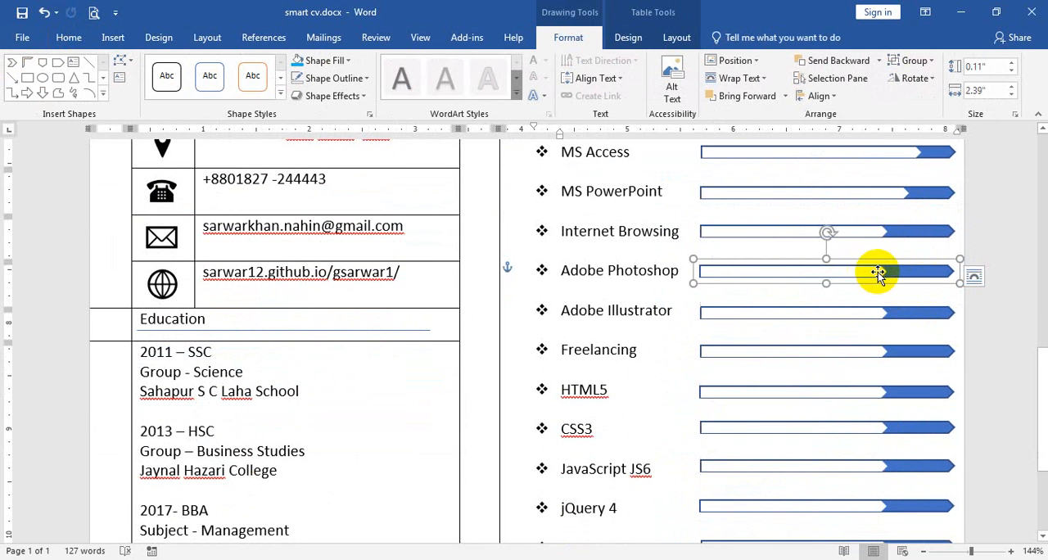
click(879, 273)
drag(887, 274, 919, 273)
Shorten the white inner arrow of the Adobe Illustrator bar to about 1.33" and lengthen the Freelancing one to about 2.07".
click(869, 318)
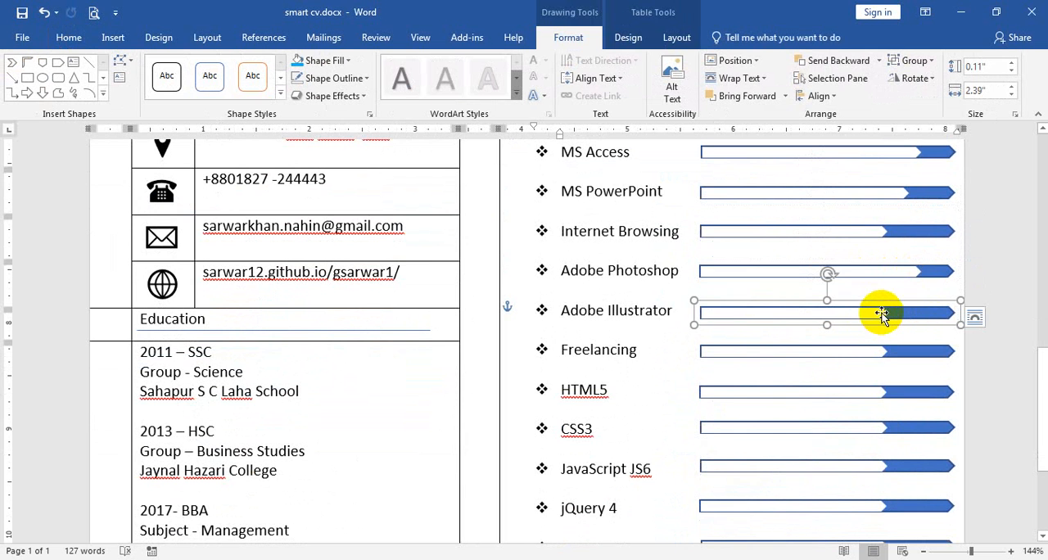
click(880, 314)
drag(884, 317, 842, 312)
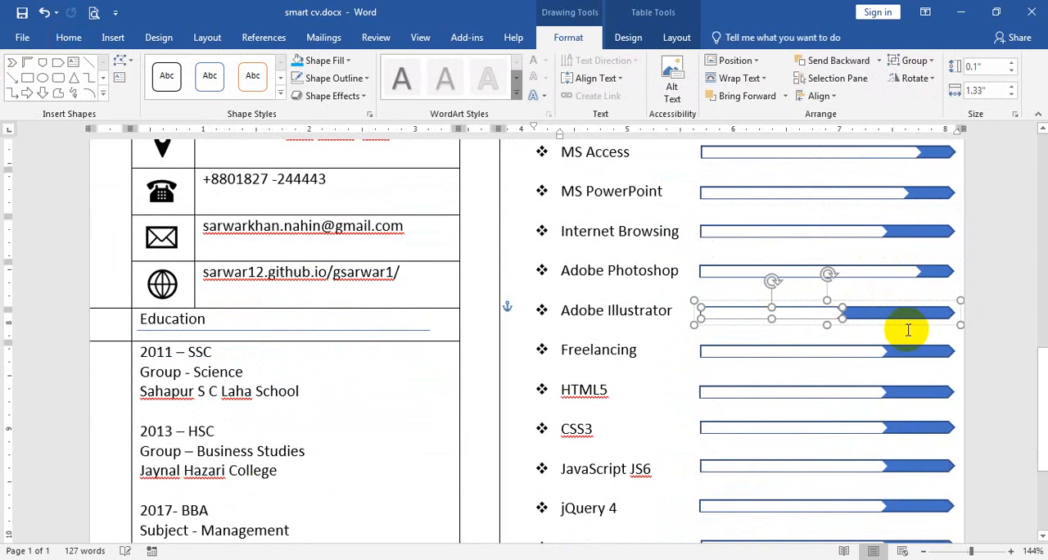
scroll(900, 311, down, 3)
click(875, 246)
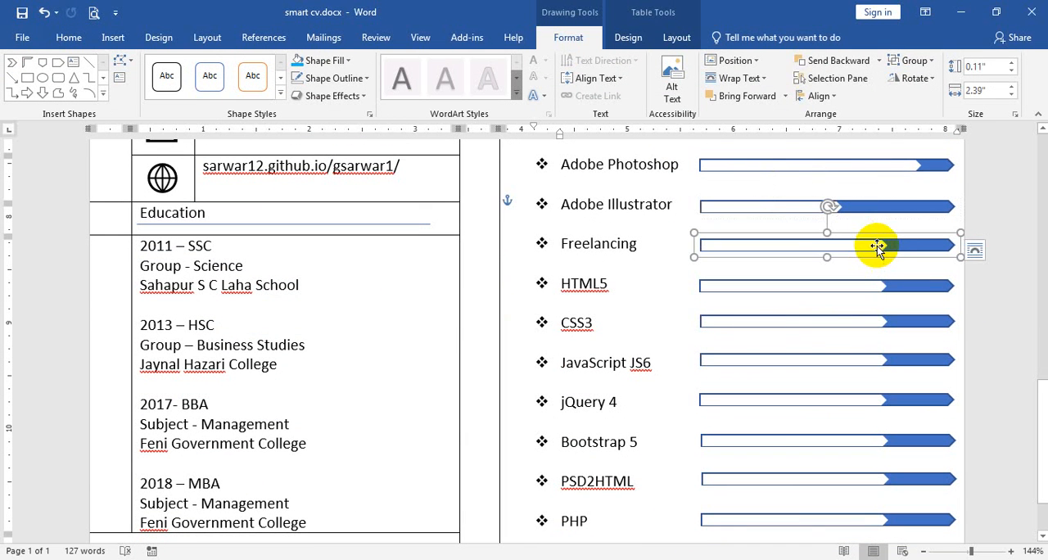
click(880, 247)
drag(887, 247, 917, 244)
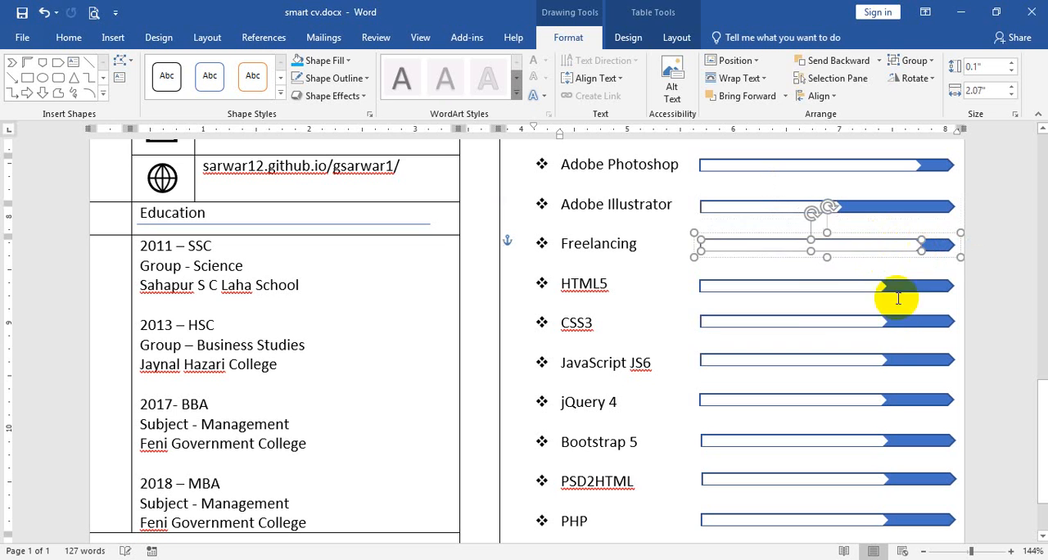
Lengthen the white inner arrow of the CSS3 skill bar slightly and the jQuery 4 one to about 1.92".
click(871, 322)
click(880, 322)
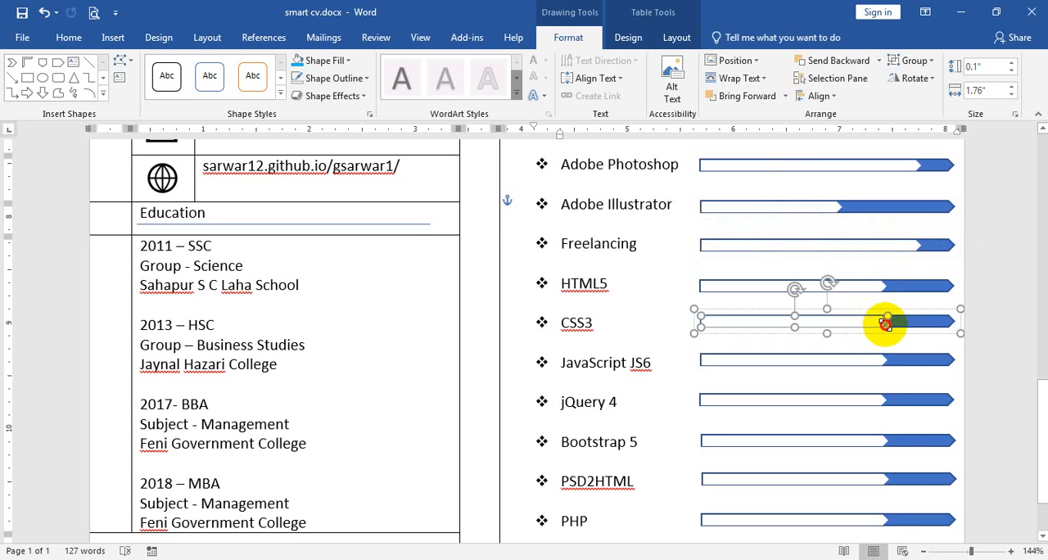
drag(886, 323, 906, 322)
click(871, 404)
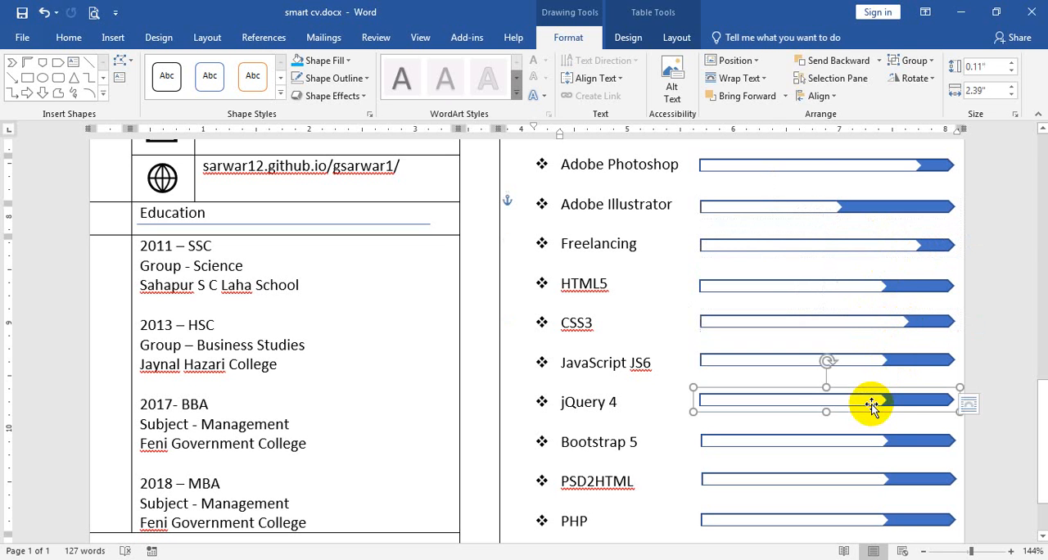
click(872, 404)
drag(888, 401, 906, 402)
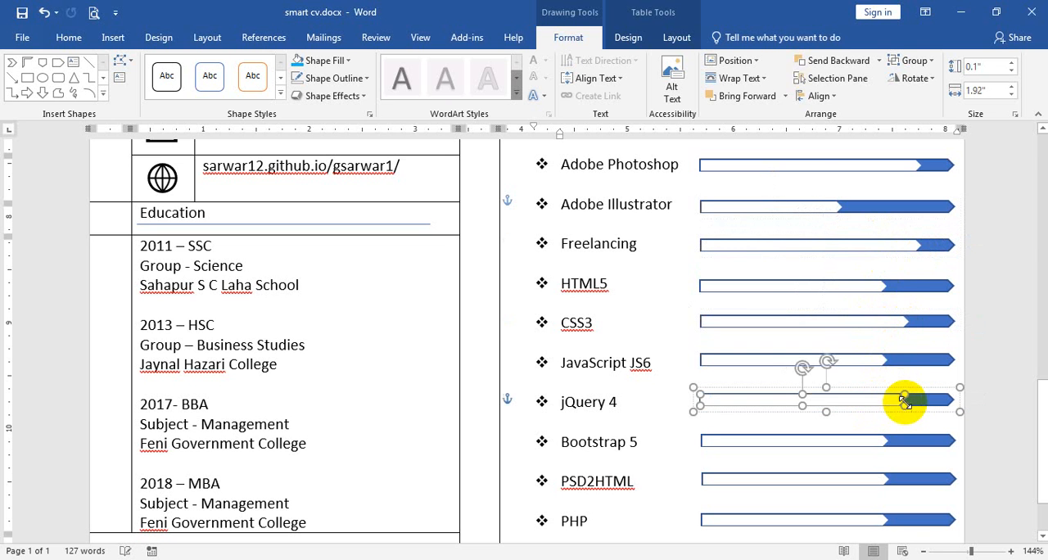
Lengthen the white inner arrow of the PSD2HTML skill bar to about 2.14" and stretch its height to fill the bar again.
scroll(903, 399, down, 1)
click(879, 402)
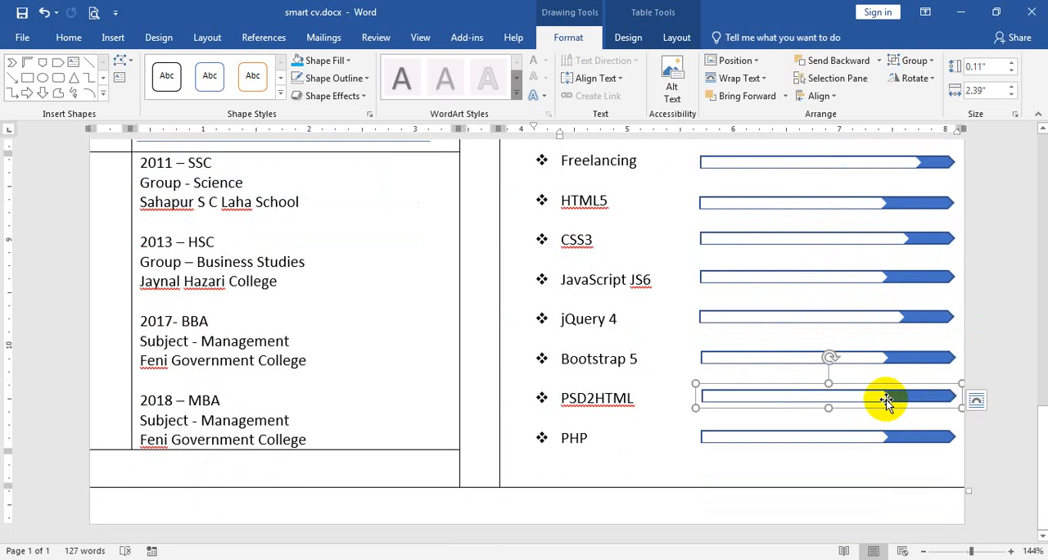
click(886, 399)
drag(888, 401, 930, 397)
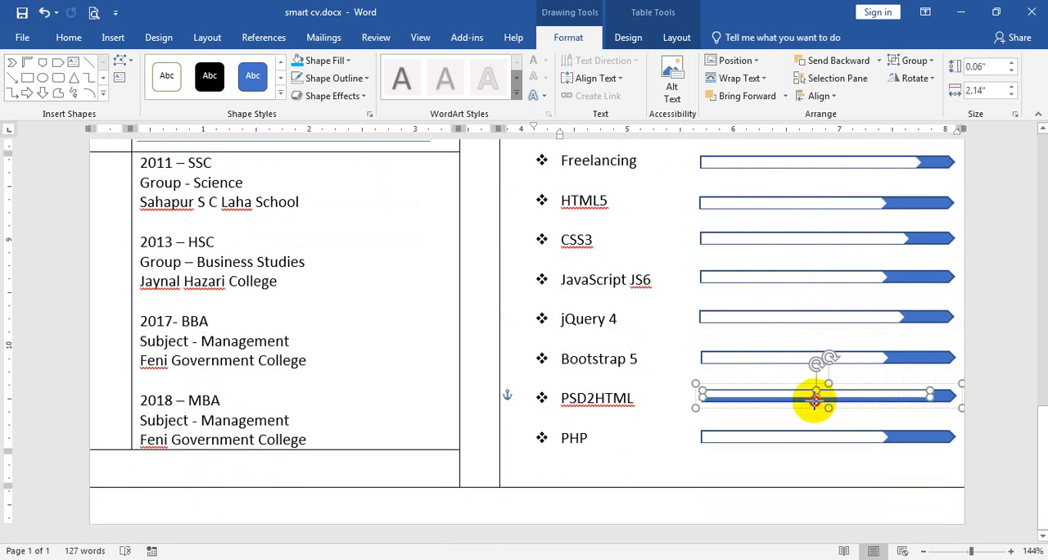
drag(815, 399, 818, 398)
click(721, 496)
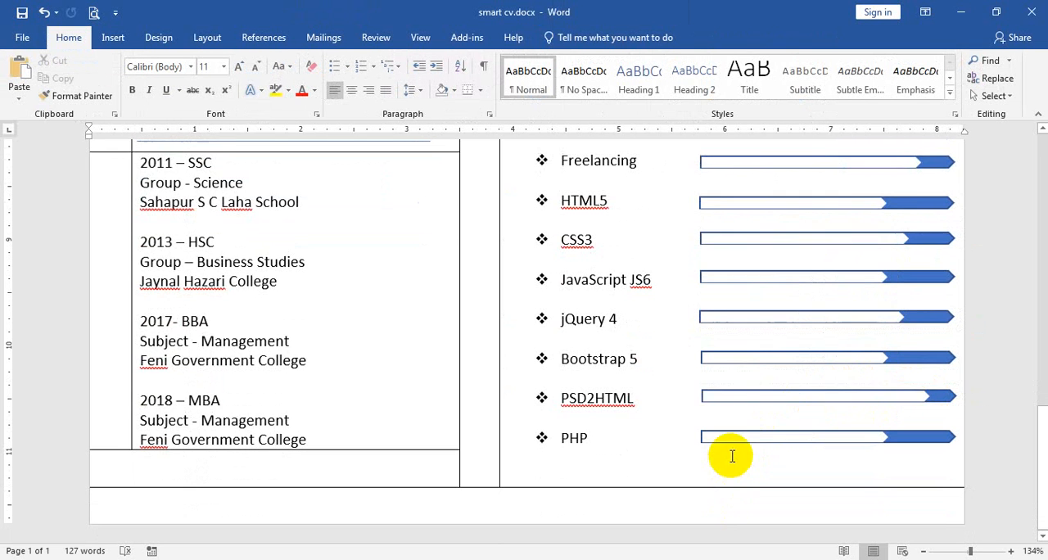
Try removing the outline from the blue outer arrow of the PHP skill bar.
scroll(732, 456, down, 5)
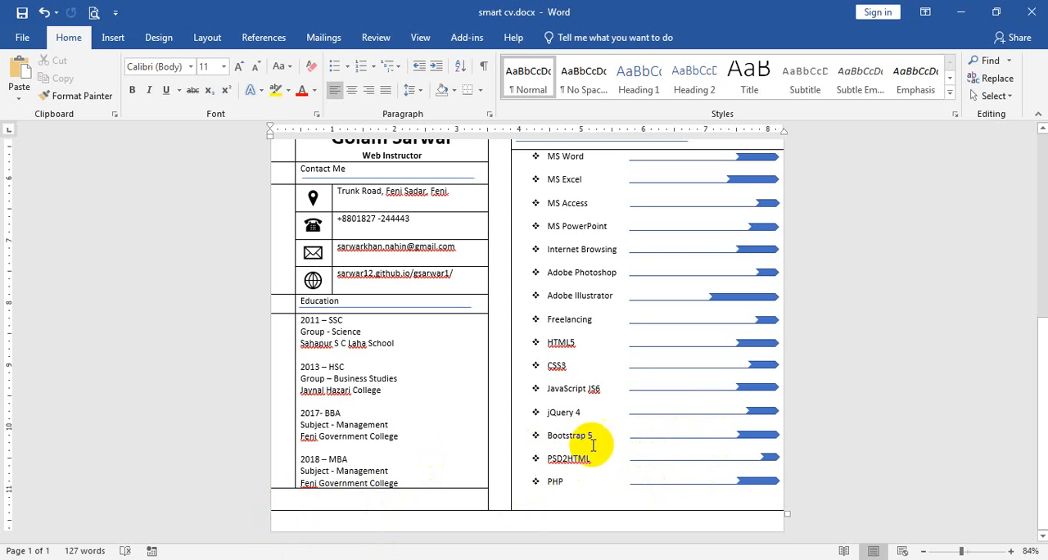
scroll(692, 351, up, 6)
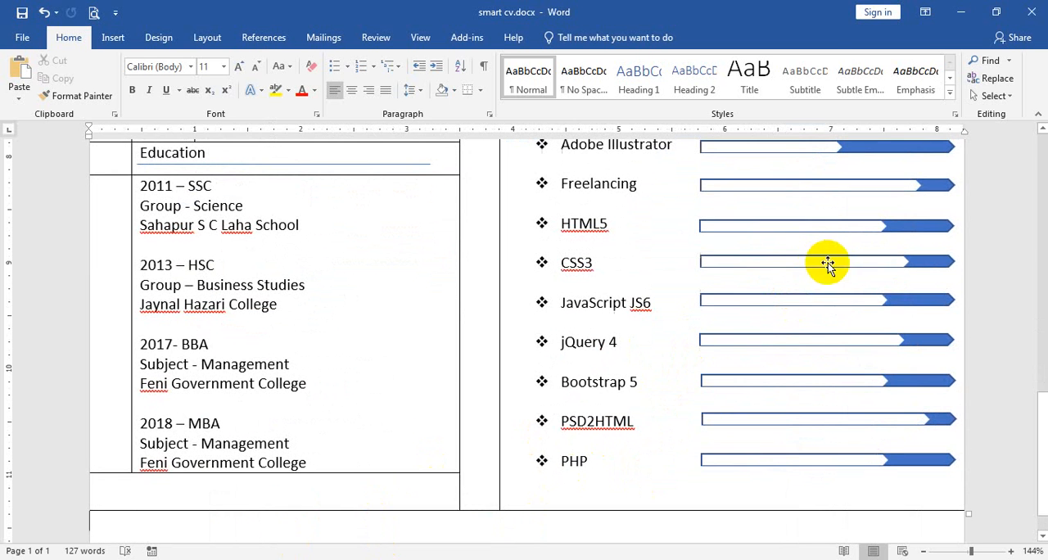
click(929, 260)
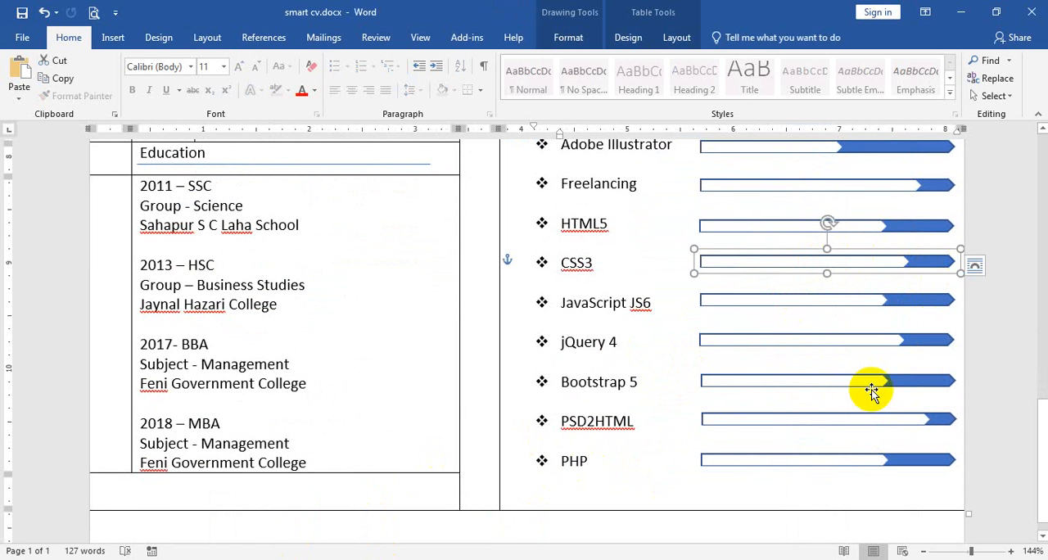
click(927, 460)
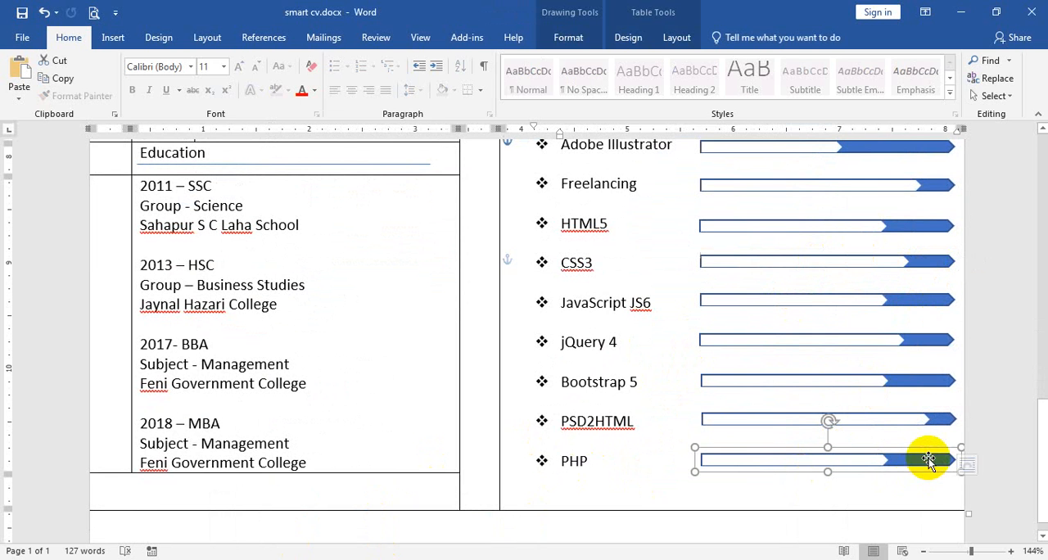
click(569, 37)
click(338, 78)
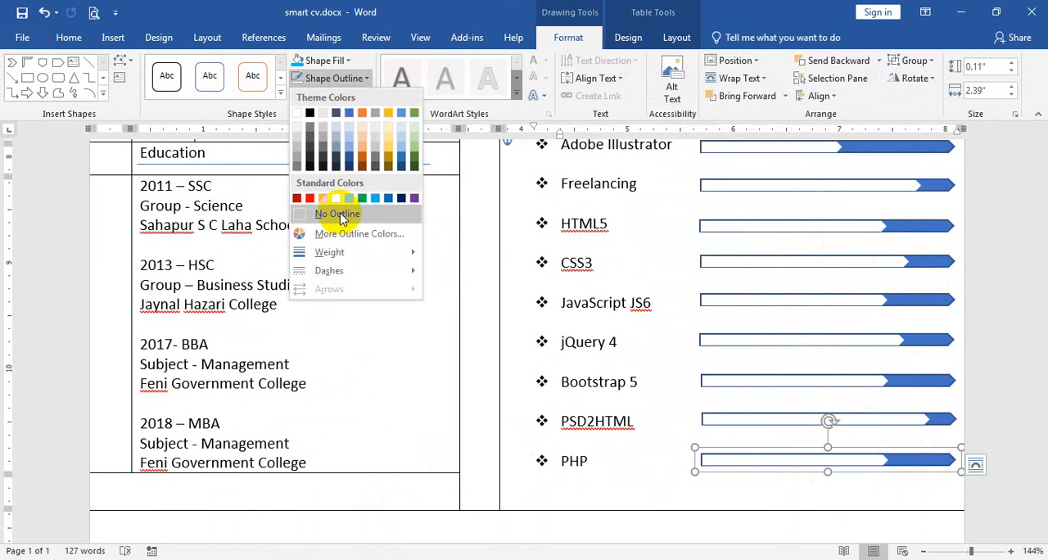
click(339, 215)
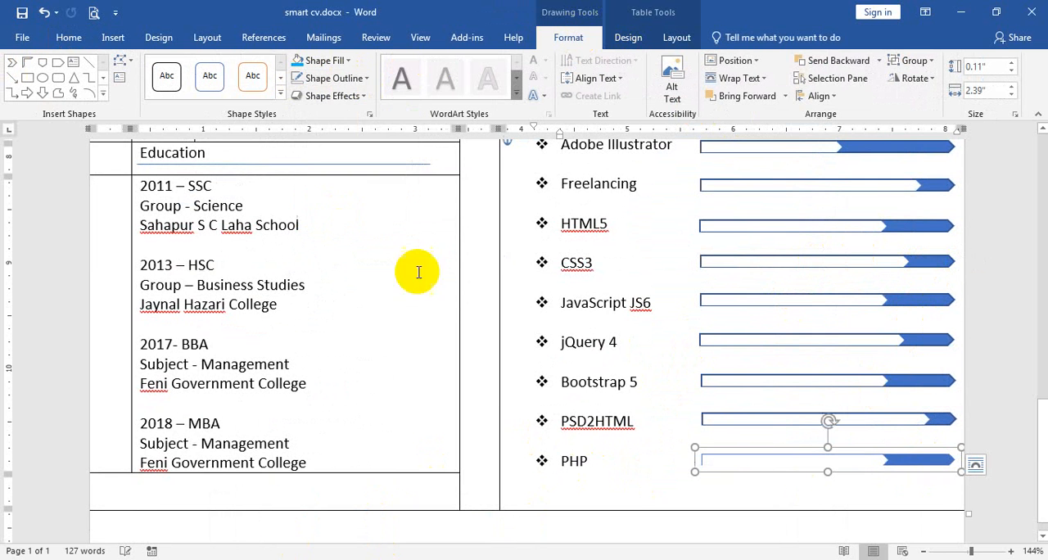
click(860, 462)
click(891, 501)
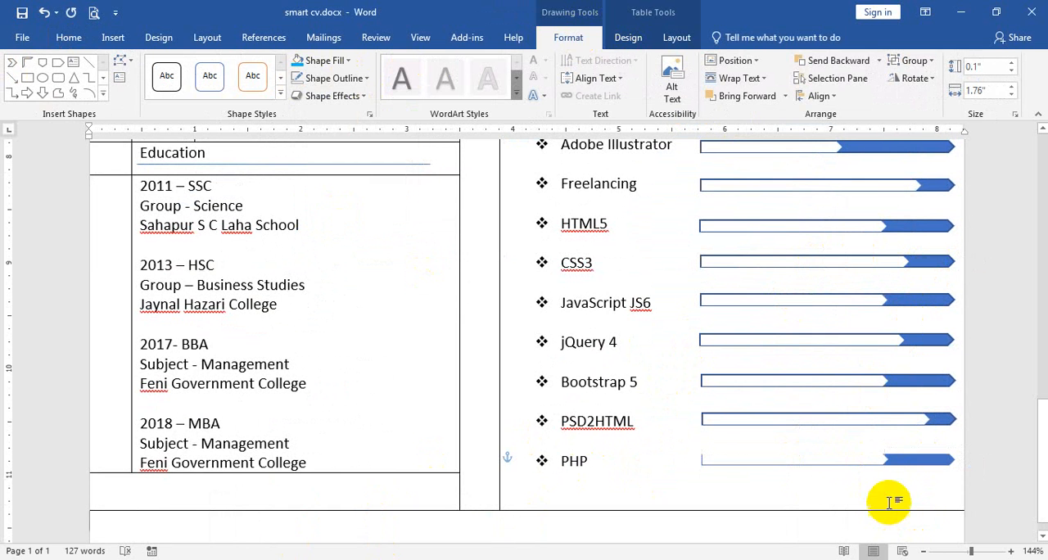
Undo the outline removal on the outer arrow of the PHP skill bar.
click(866, 463)
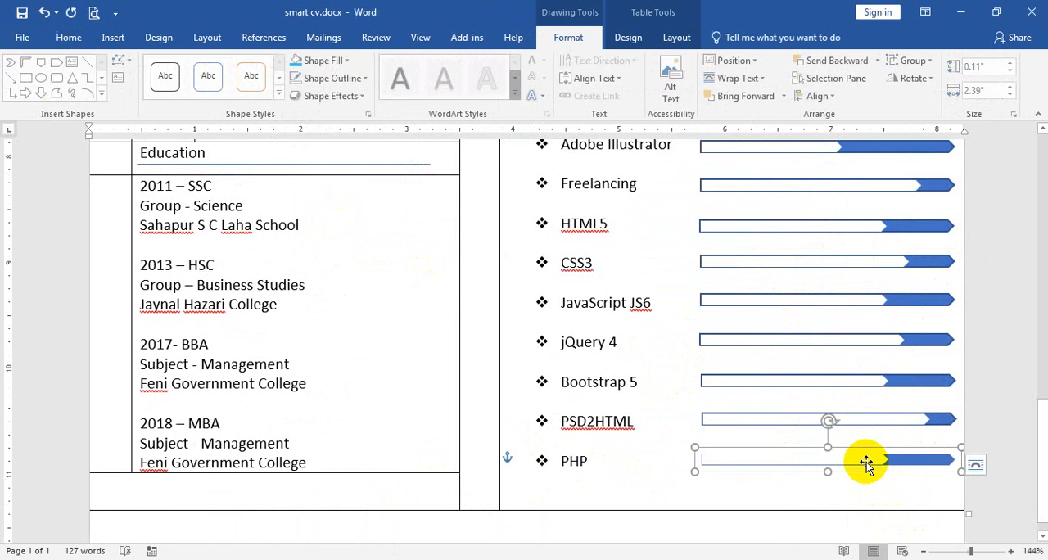
key(Delete)
key(ctrl+z)
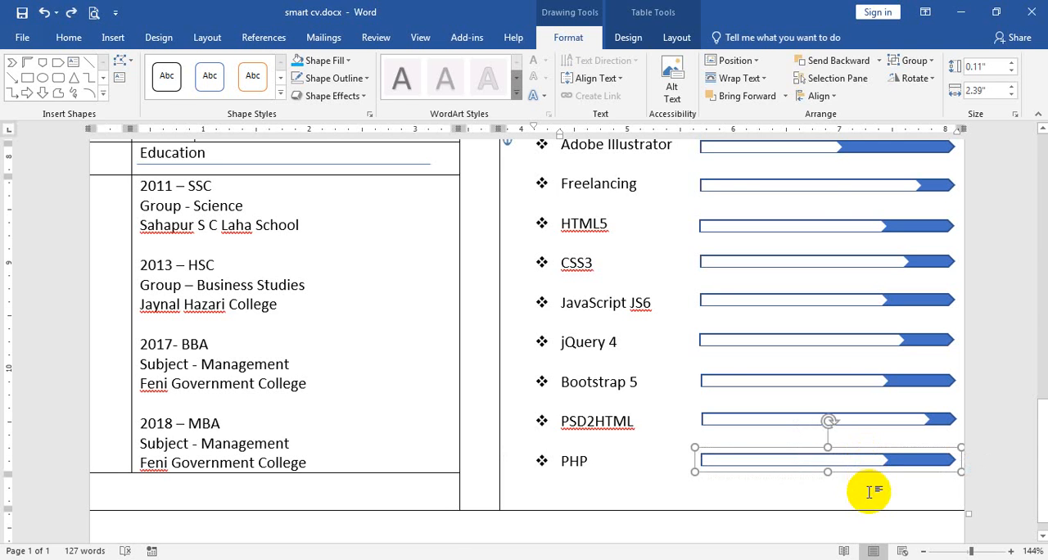
click(627, 398)
scroll(616, 401, up, 3)
scroll(606, 397, up, 2)
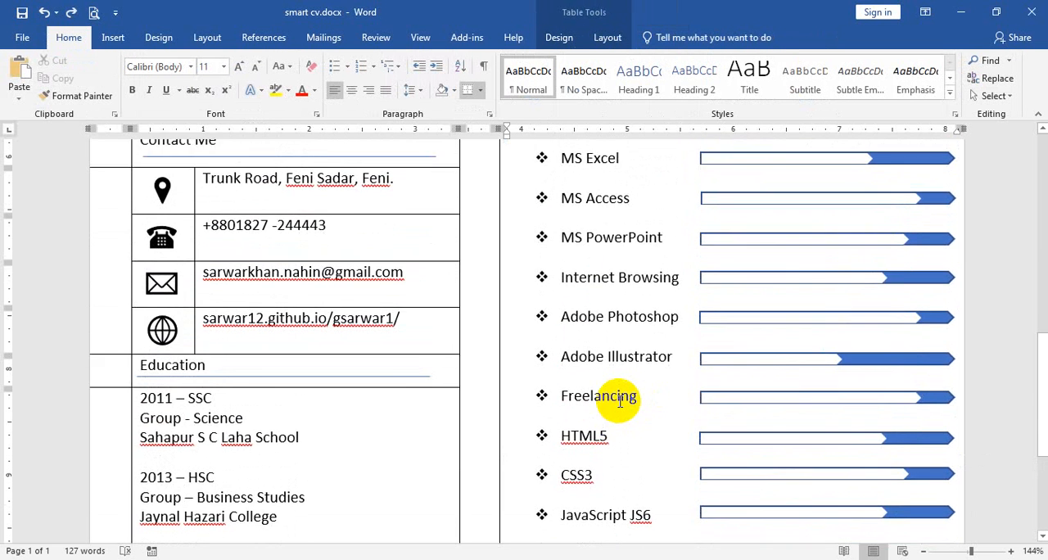
ctrl+scroll(614, 388, down, 6)
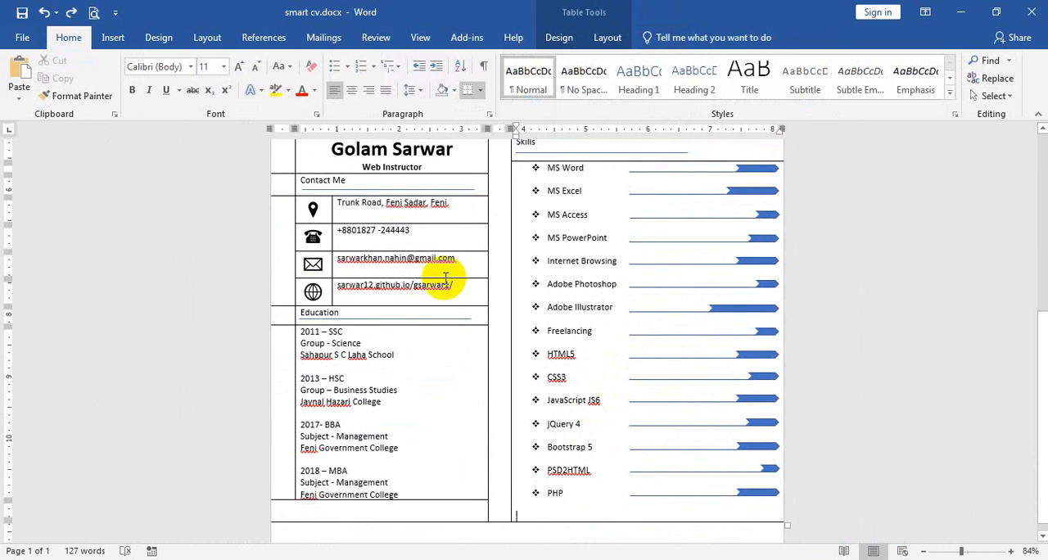
scroll(370, 315, down, 1)
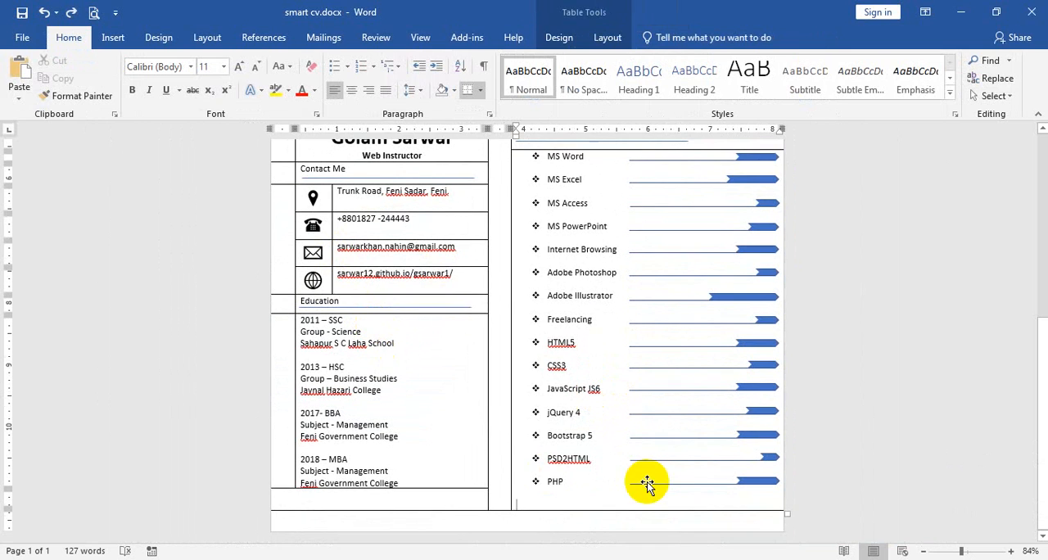